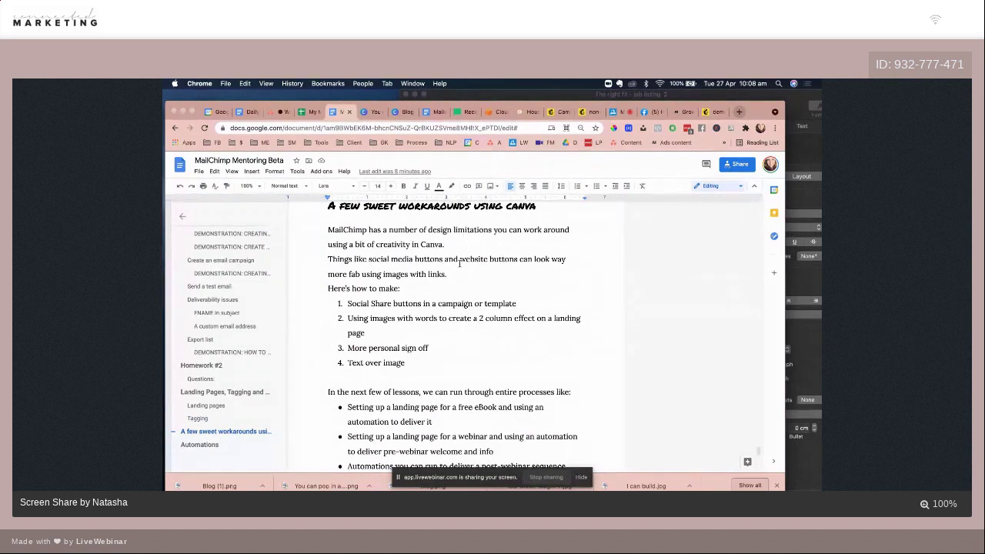
Step: Highlight each of the four numbered Canva workarounds in the MailChimp Mentoring Beta document in turn
drag(344, 304, 511, 304)
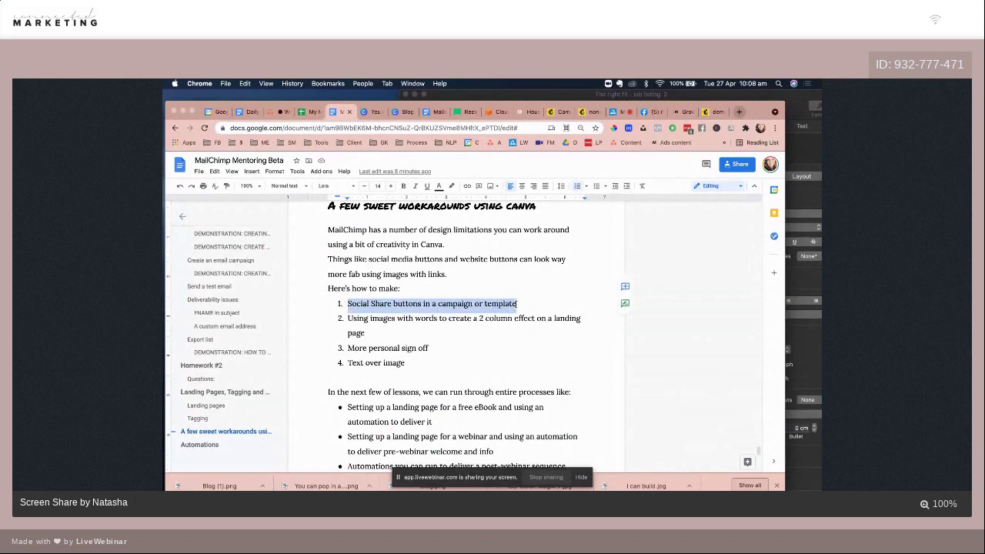
drag(381, 332, 348, 318)
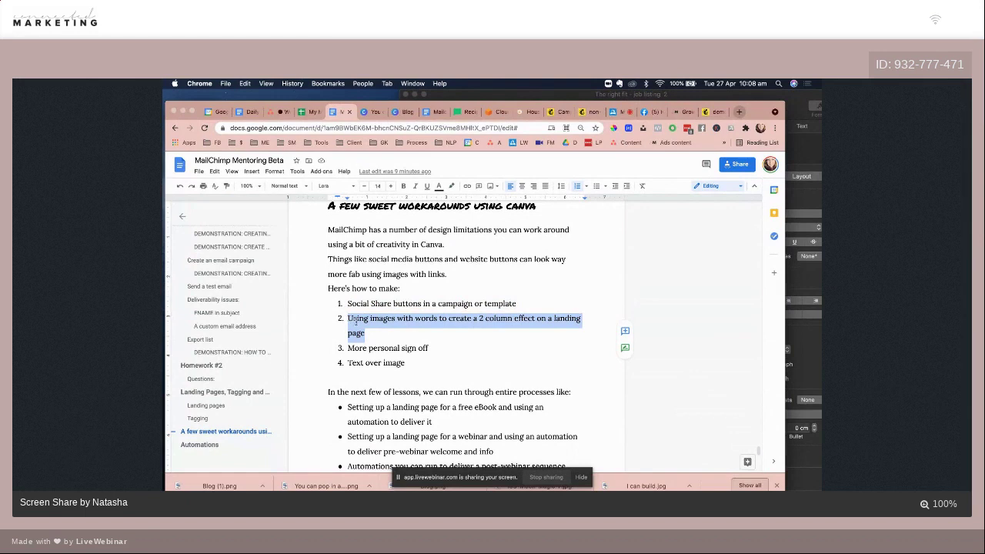
drag(345, 348, 438, 346)
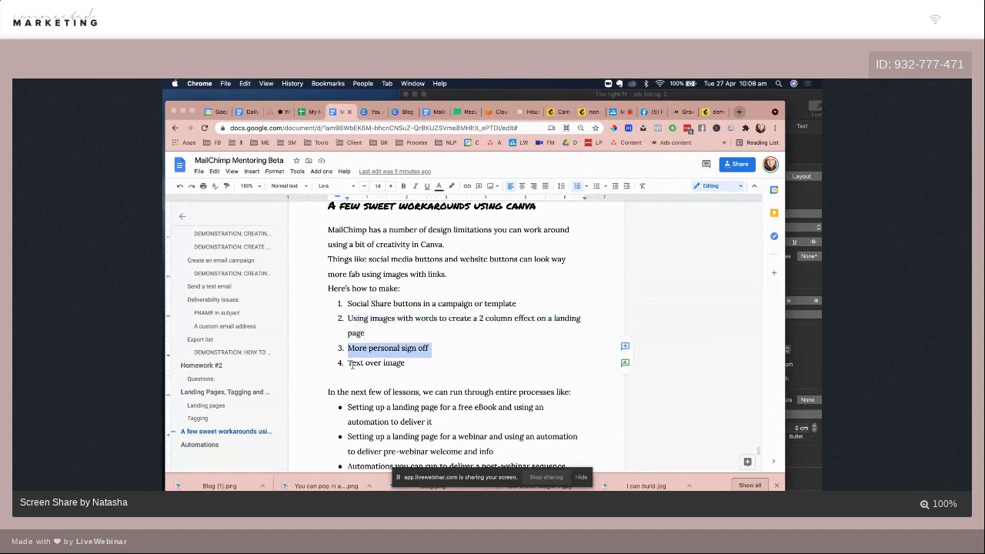
drag(348, 363, 413, 362)
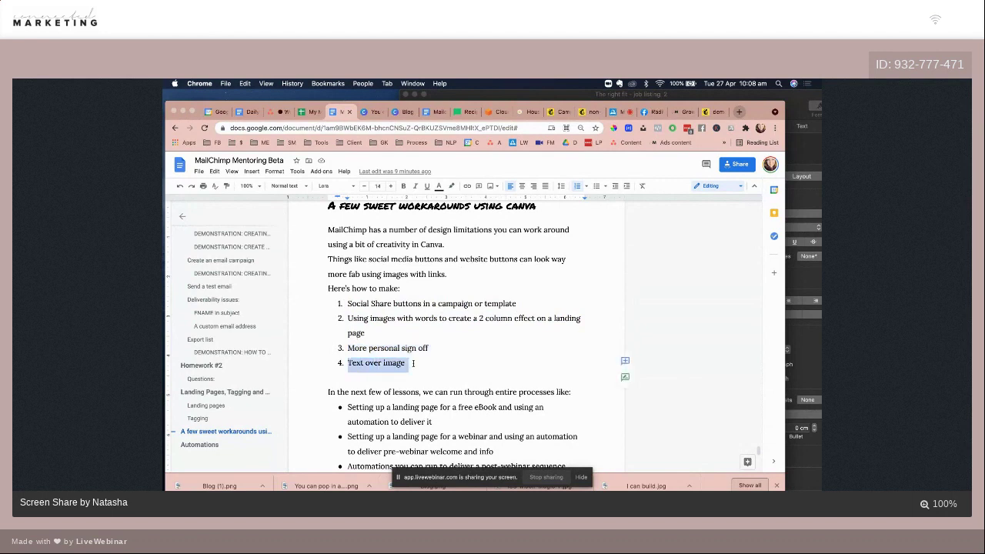
click(679, 112)
scroll(465, 313, up, 5)
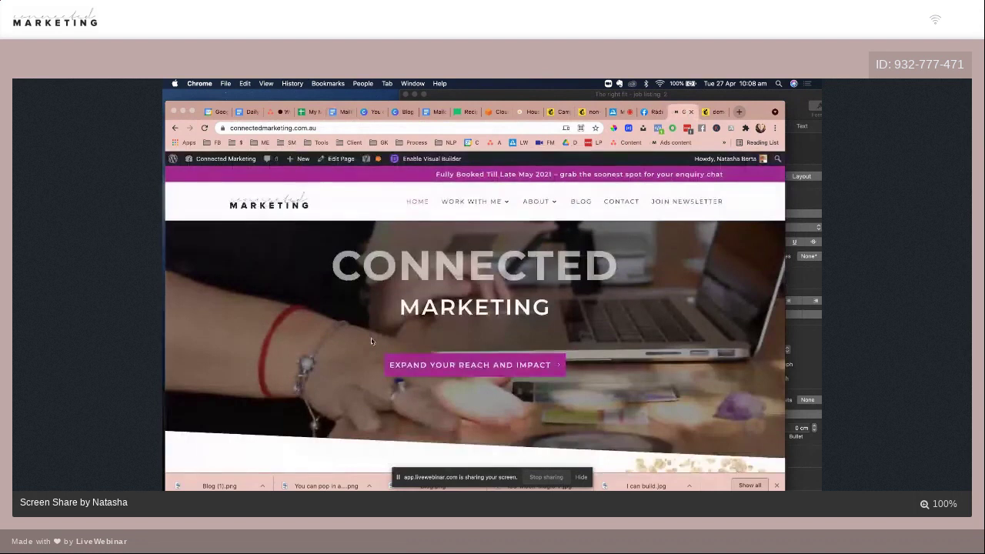
click(620, 112)
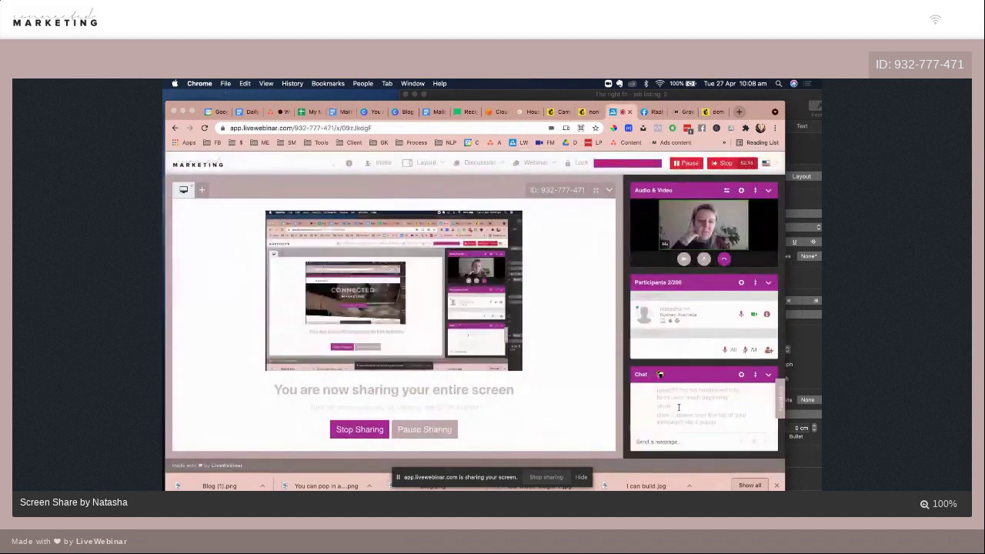
scroll(640, 339, down, 2)
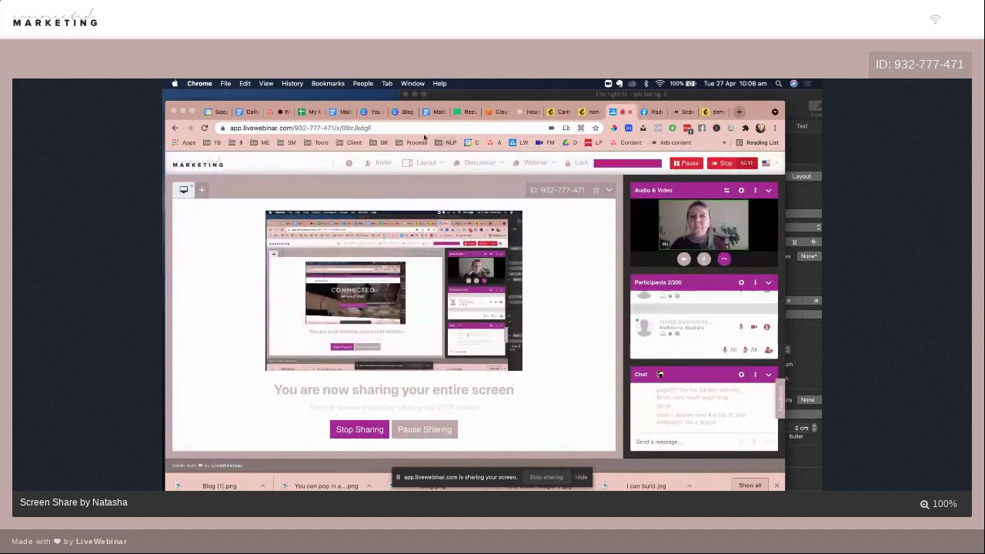
Step: Switch to the open Canva design, dismiss its saved-design notice and return to the Canva home page
click(377, 112)
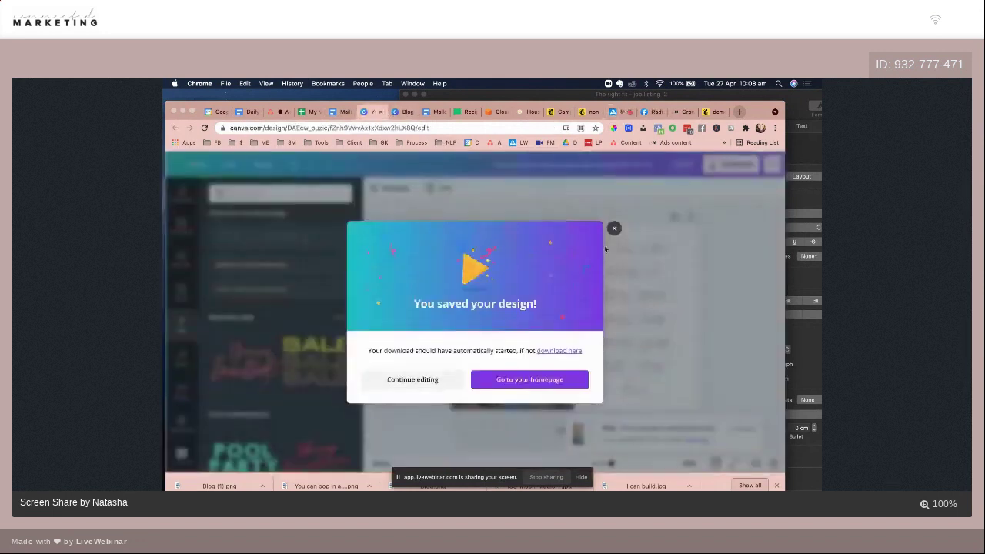
click(614, 229)
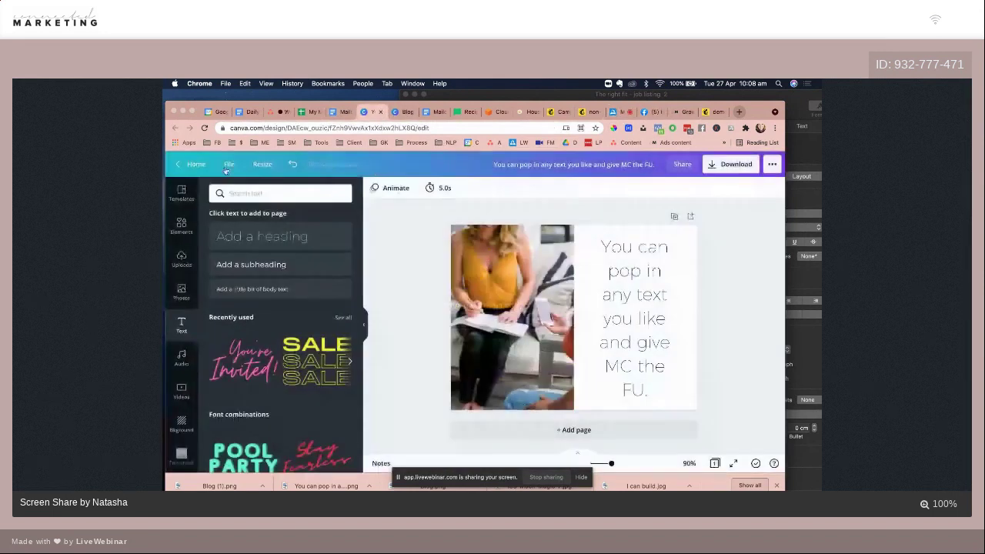
click(193, 166)
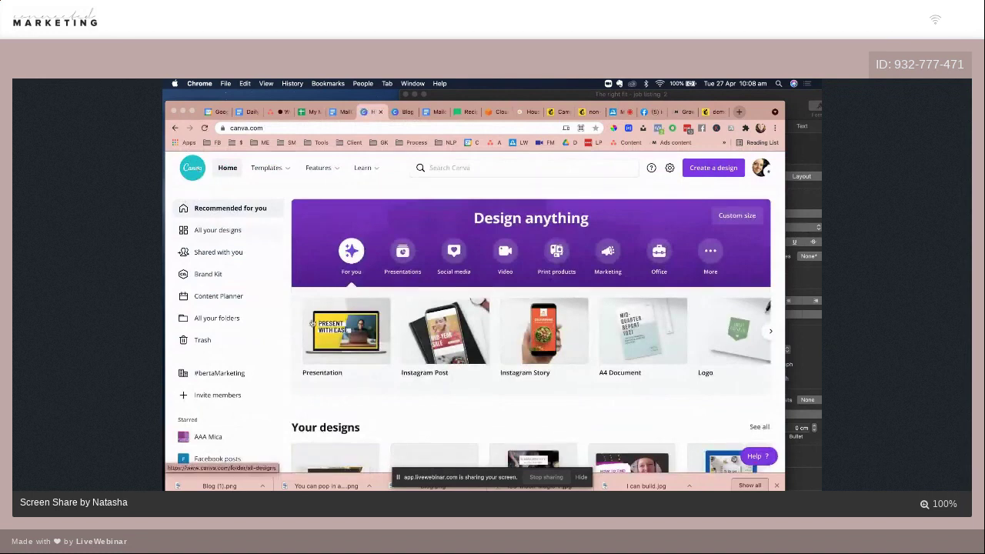
scroll(315, 326, down, 2)
scroll(322, 327, up, 2)
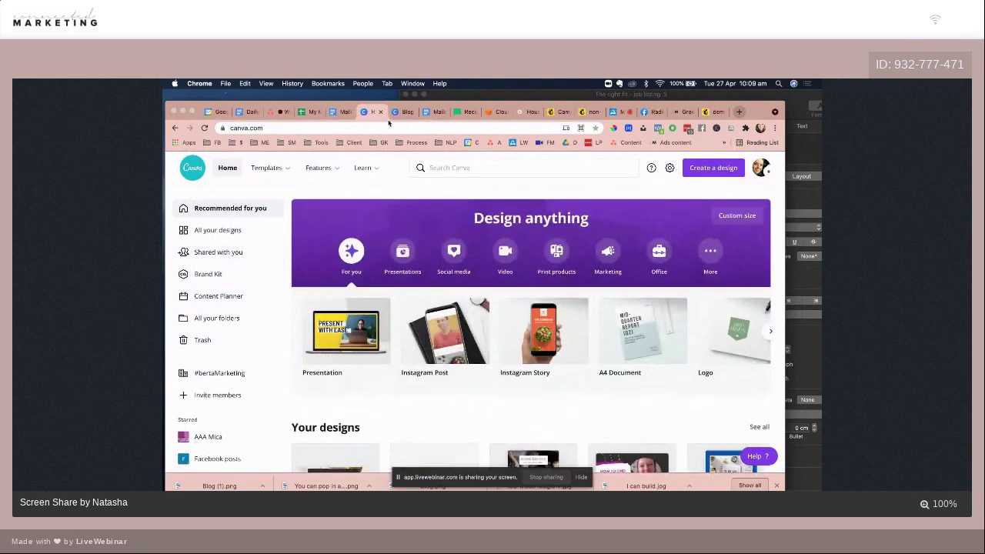
Step: Return to the mentoring document and highlight the item on social share buttons in a campaign or template
click(342, 111)
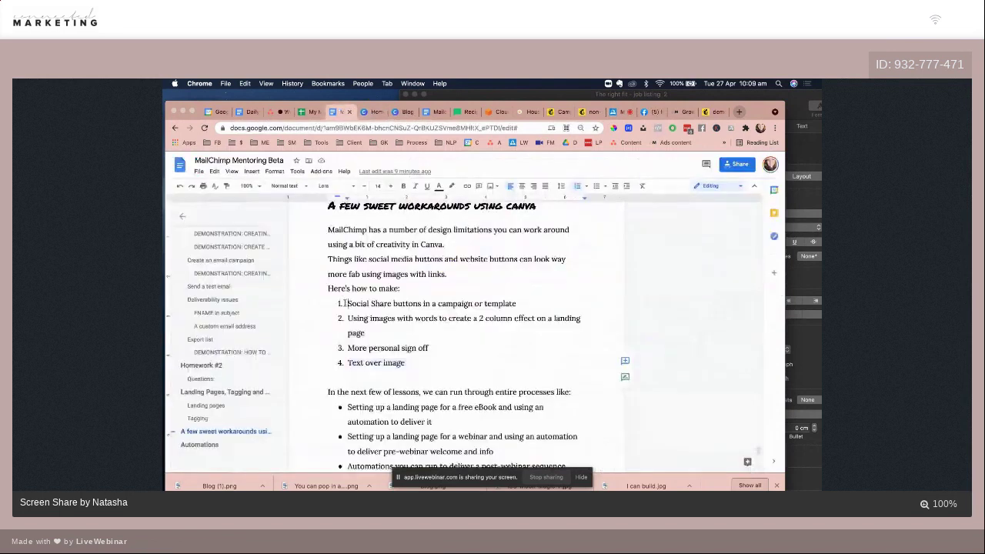
drag(347, 304, 526, 304)
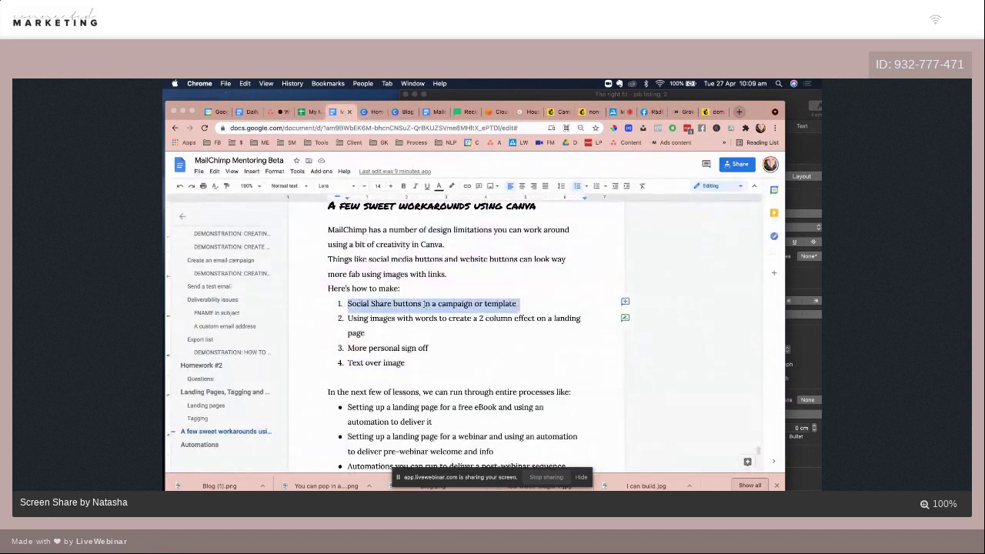
Step: Switch to Mailchimp and start designing the tag demo campaign's email from the saved demo template
click(562, 113)
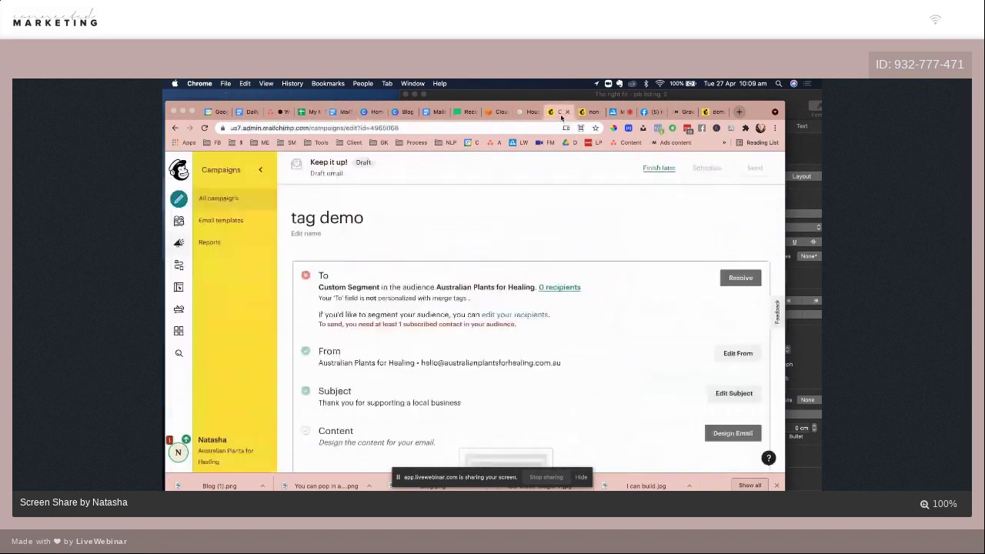
scroll(538, 327, down, 5)
click(731, 240)
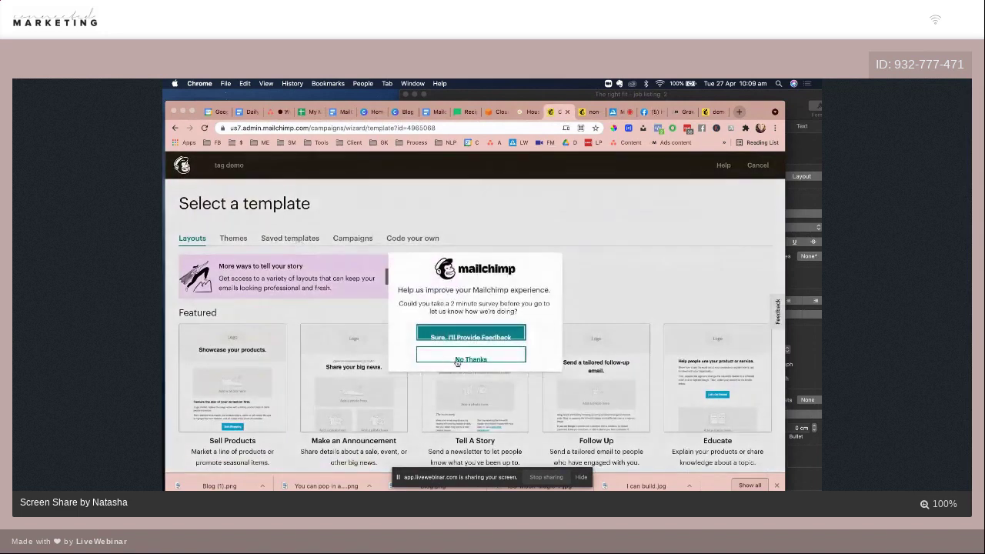
click(457, 359)
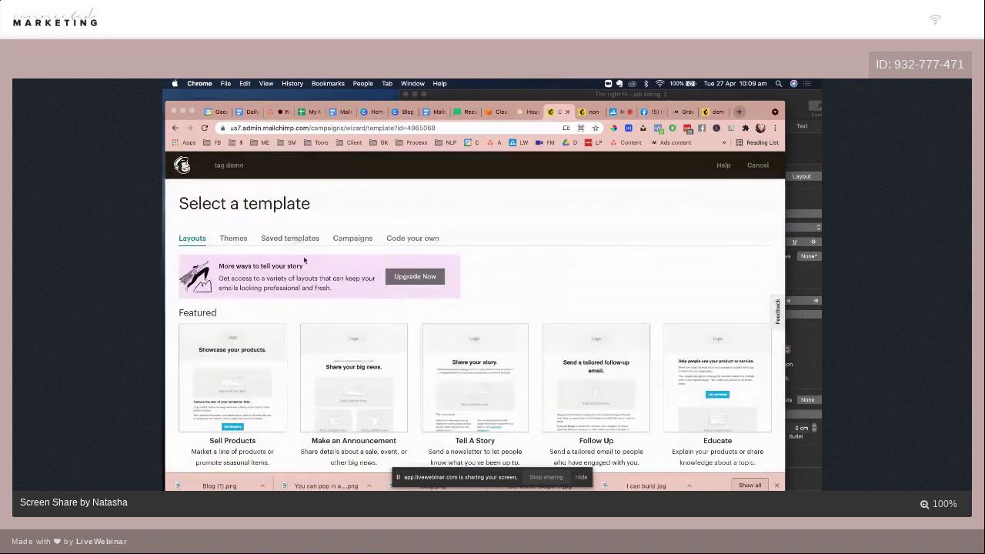
click(294, 243)
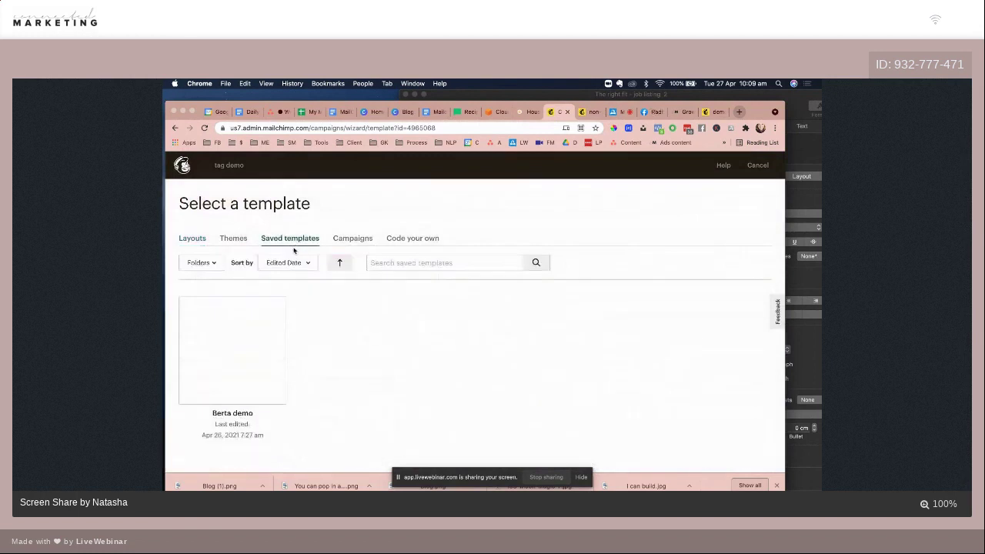
click(234, 351)
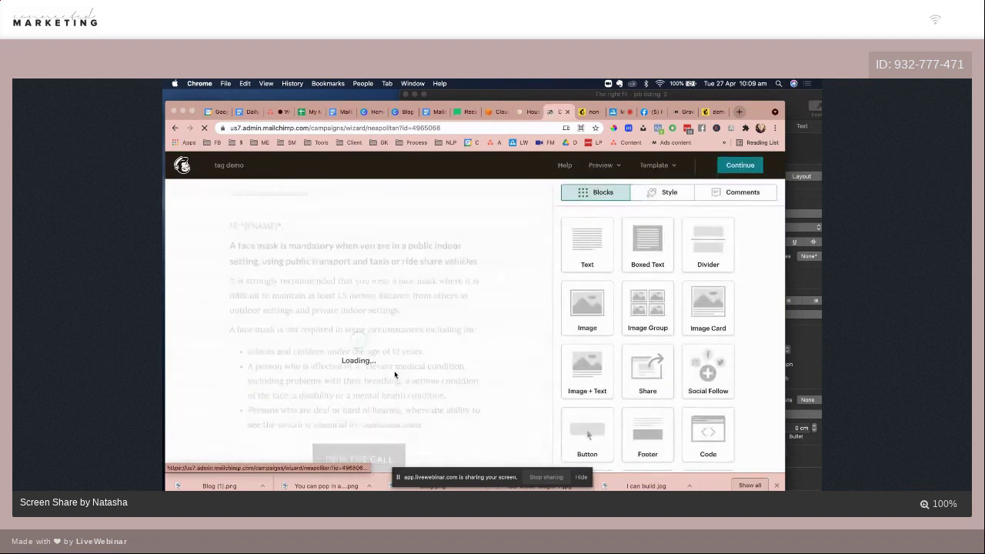
Step: Delete the INSTAGRAM, BLOG and FACEBOOK image blocks and the signature block from the end of the email
scroll(395, 375, down, 5)
scroll(395, 375, down, 10)
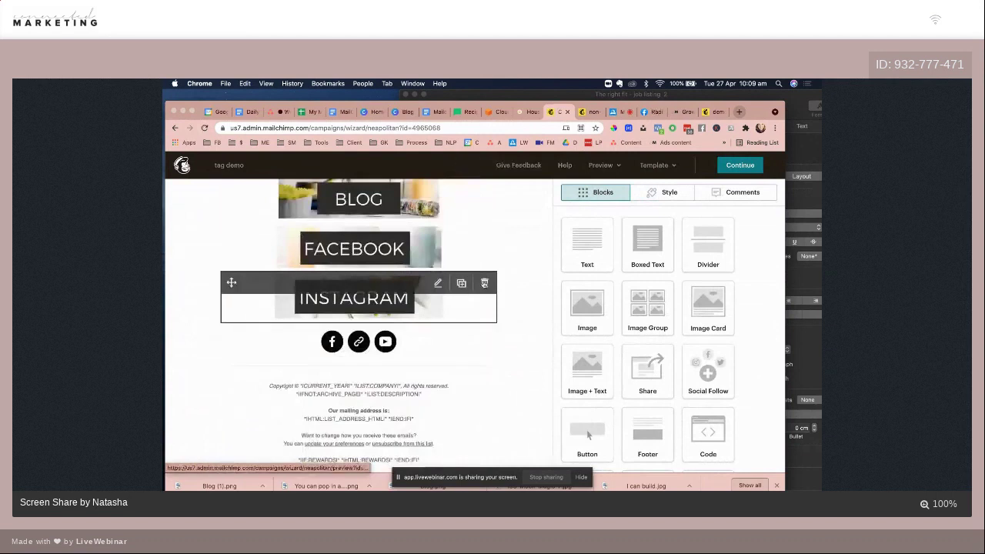
click(484, 283)
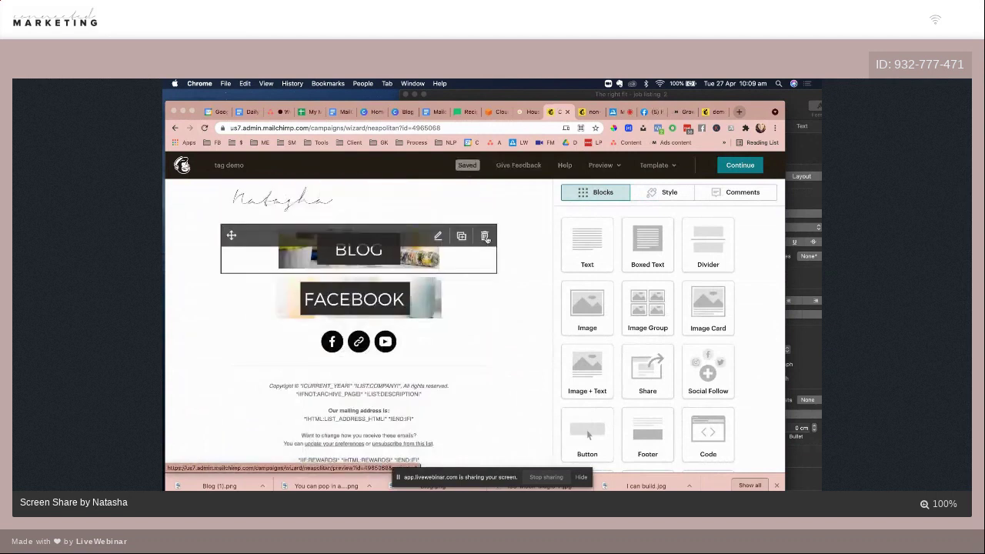
click(484, 235)
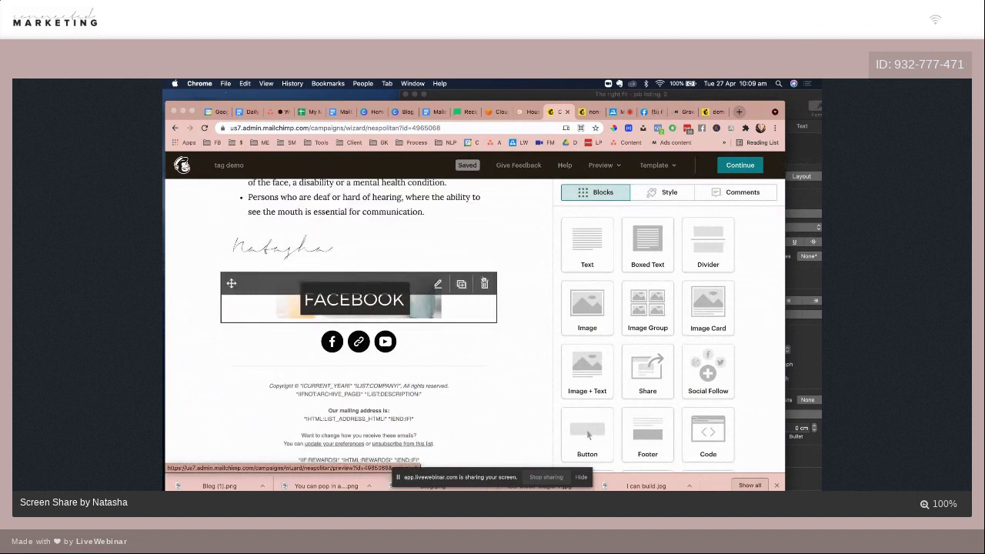
click(484, 283)
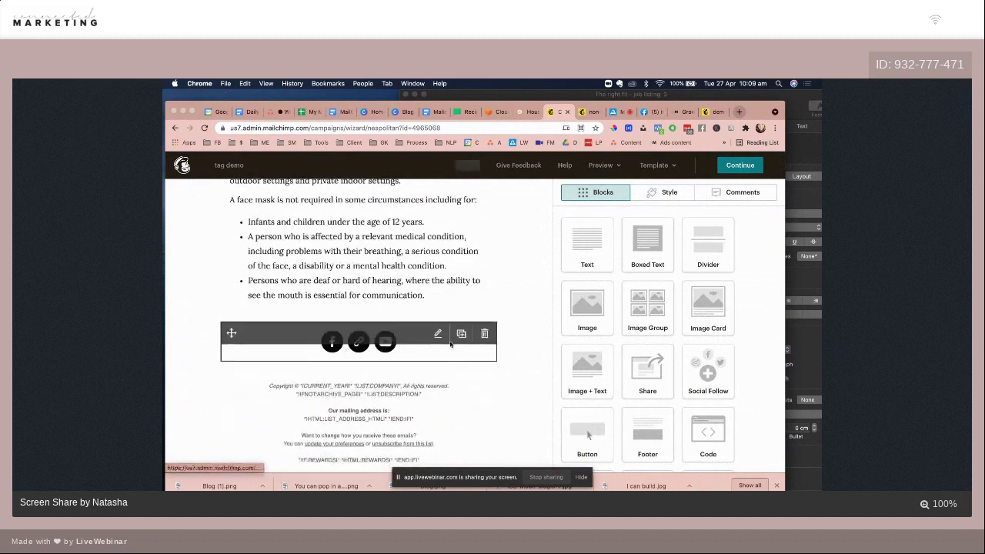
Step: Open the Social Follow block and review the link settings for its Facebook, Website and YouTube icons
click(395, 342)
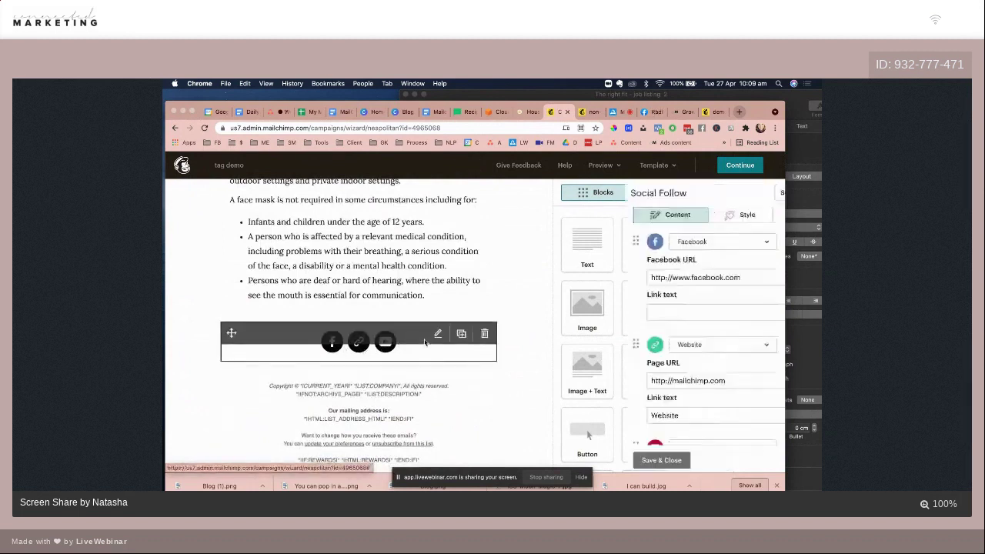
scroll(592, 368, down, 1)
scroll(592, 368, down, 4)
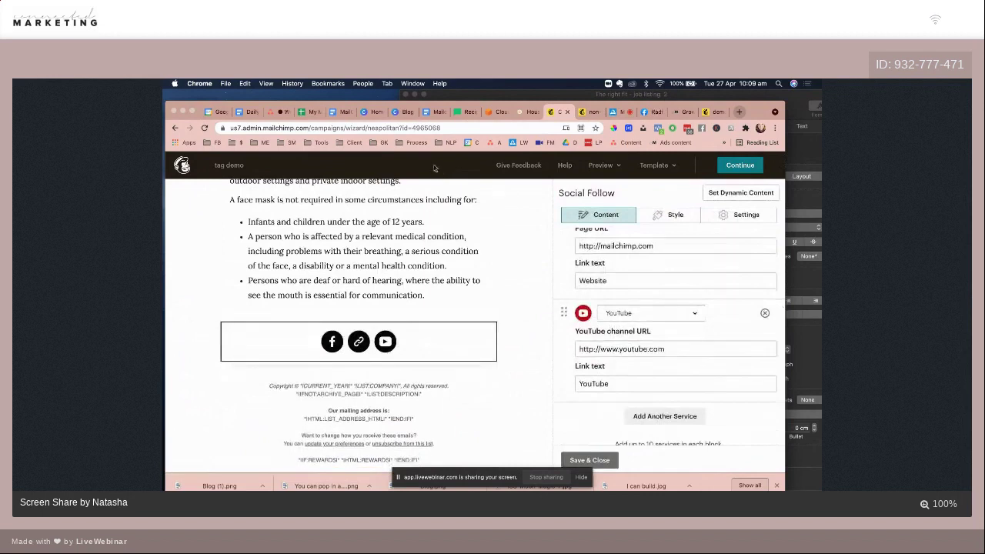
Step: Switch to the Canva Blog design, shrink the INSTAGRAM label on page 1 and recentre it on the banner
click(394, 112)
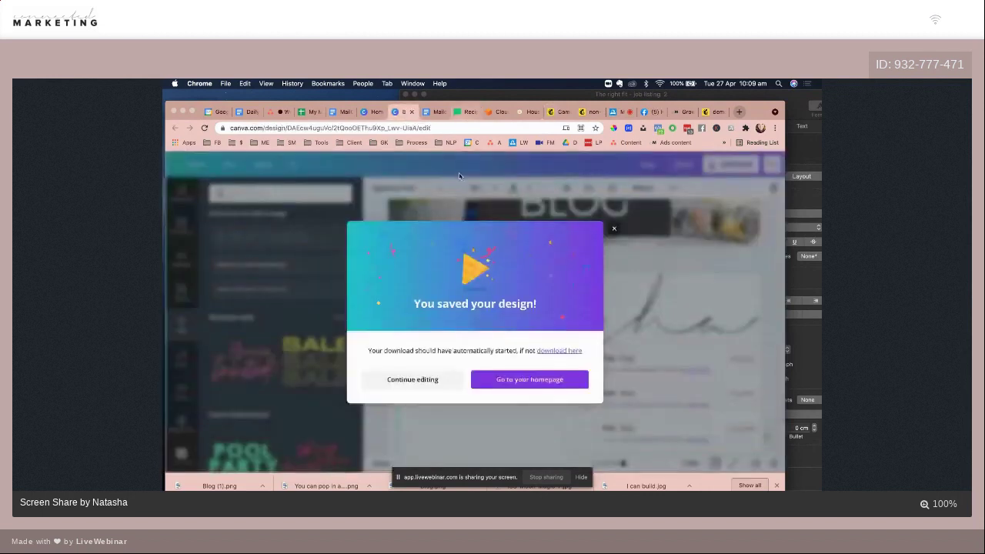
click(614, 228)
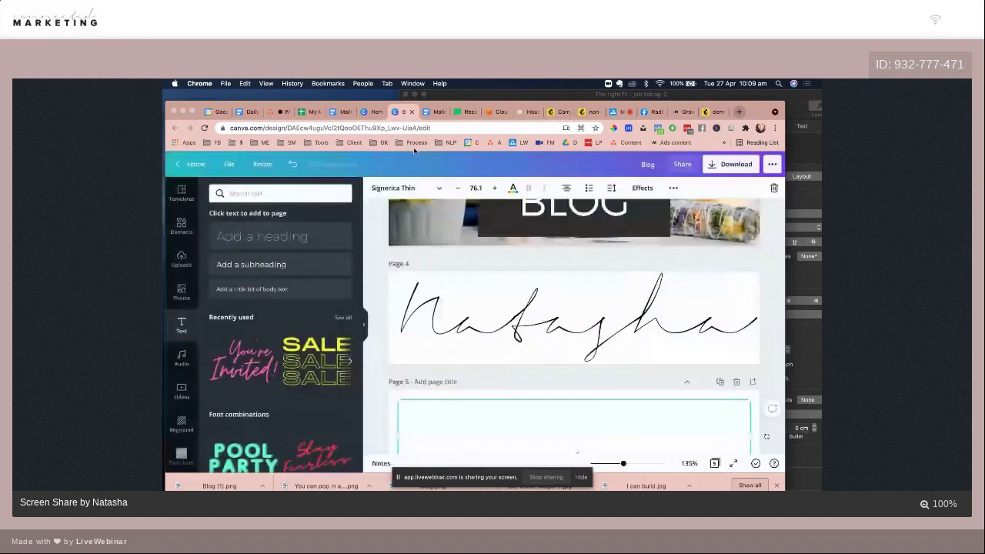
scroll(471, 274, up, 2)
scroll(472, 274, up, 5)
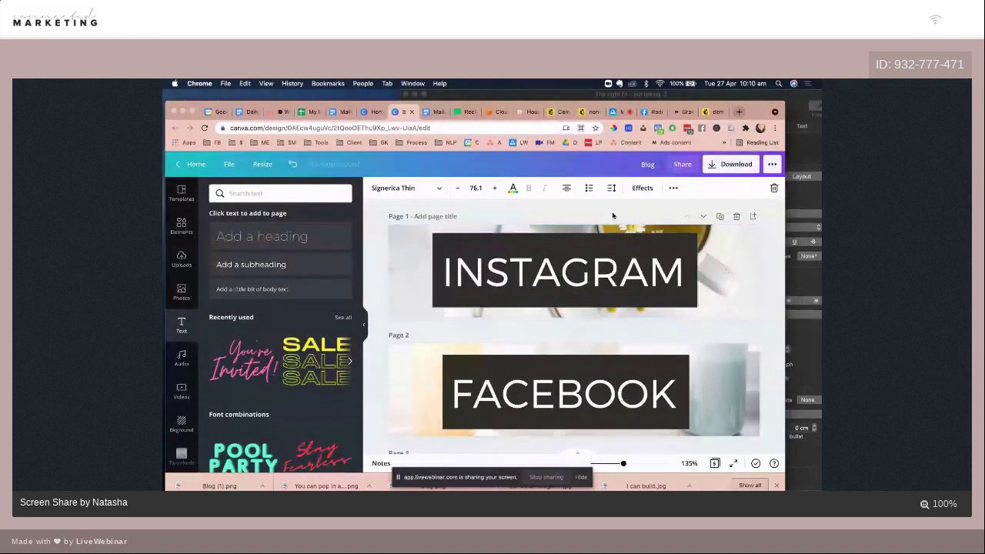
click(478, 256)
drag(431, 231, 514, 256)
drag(572, 279, 541, 269)
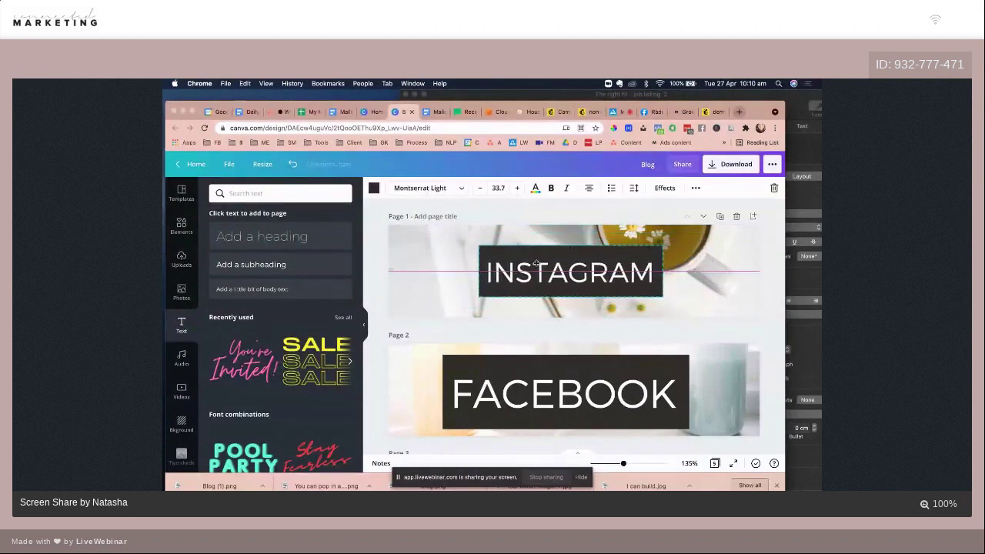
click(539, 213)
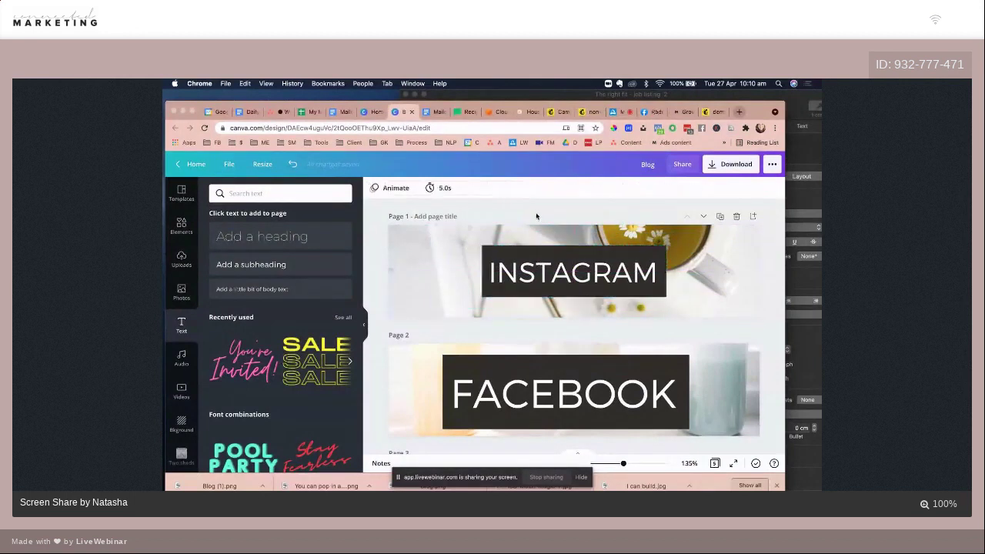
Step: Check the pixel dimensions of the Blog design in its file details
click(373, 113)
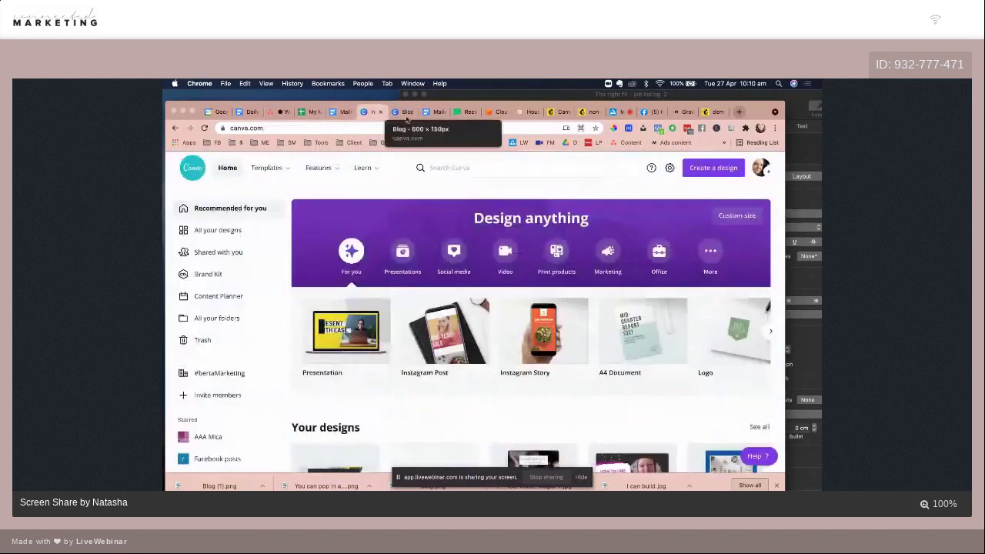
click(400, 111)
click(229, 165)
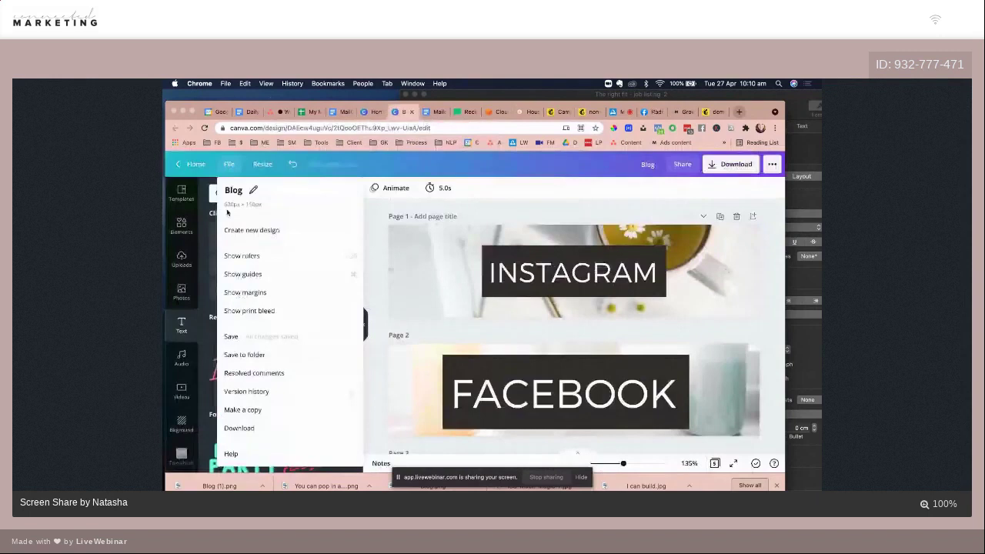
Step: Create a new Canva design with a custom size of 600 x 150 px
click(371, 113)
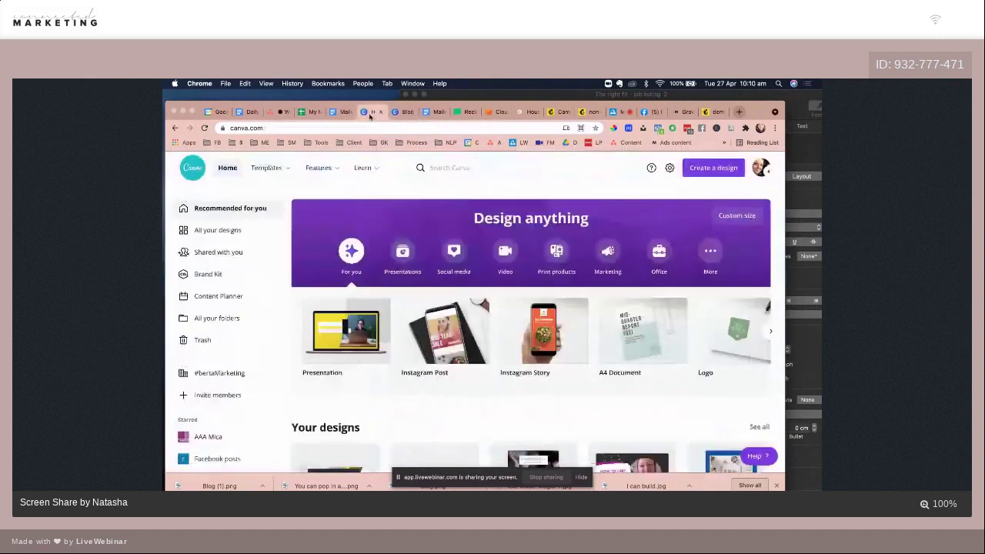
click(712, 168)
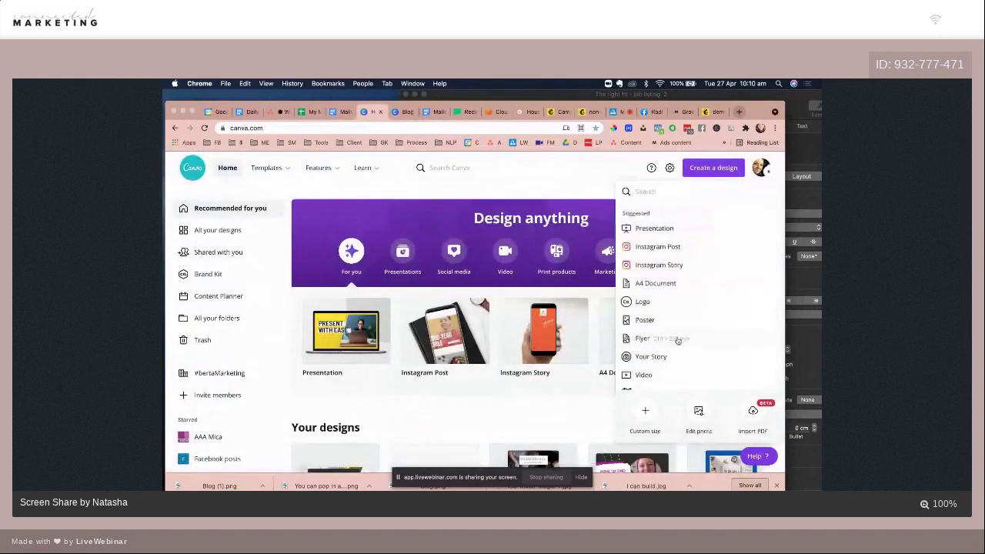
click(646, 412)
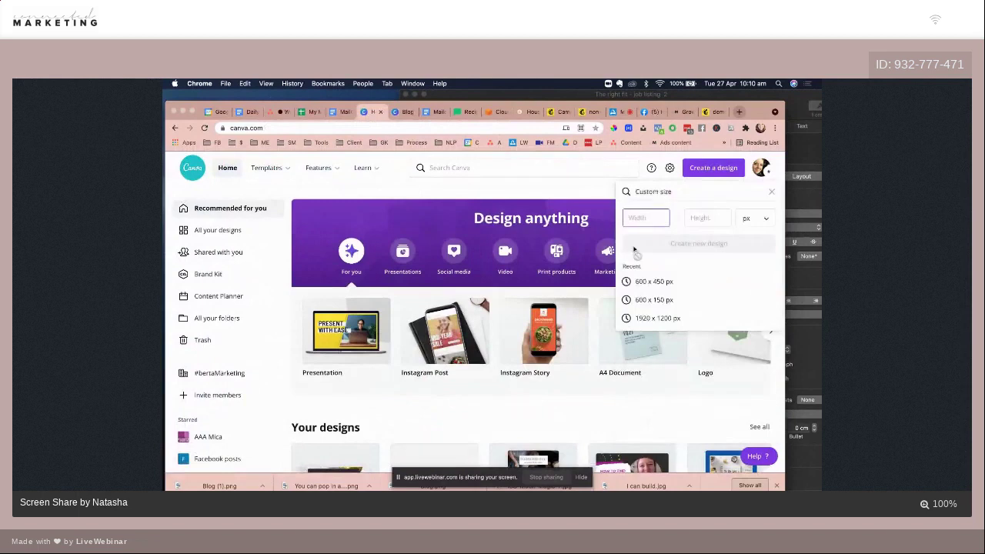
text(600)
key(Tab)
text(150)
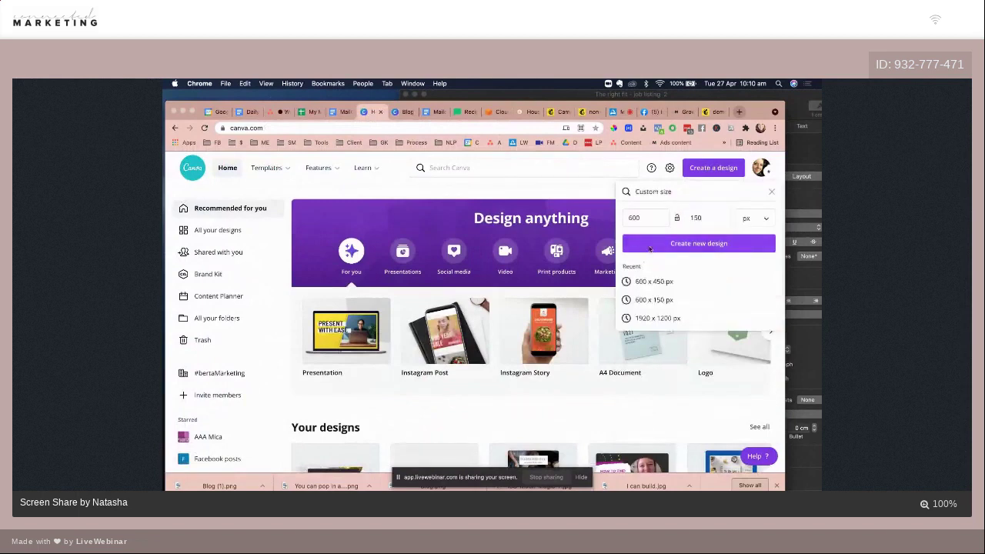
click(649, 245)
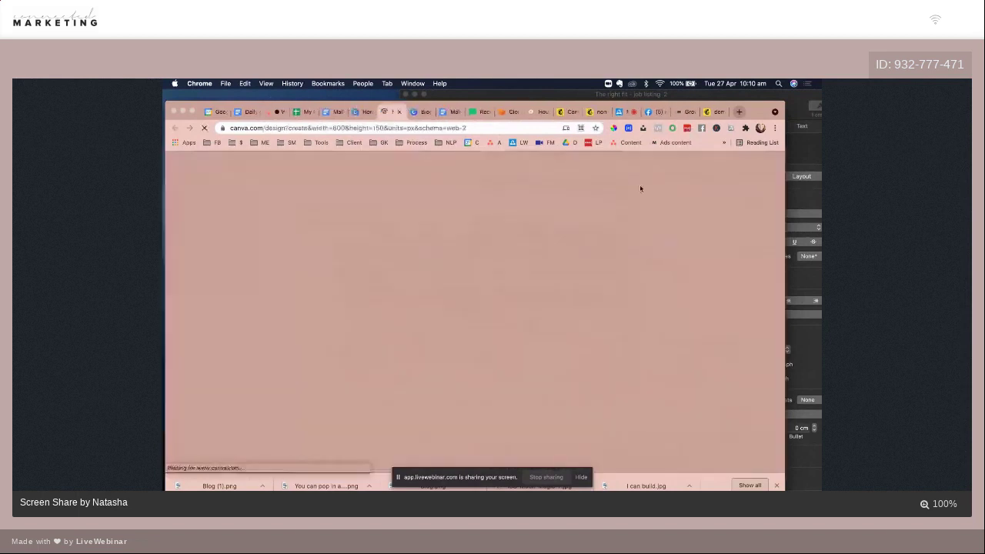
Step: Switch to the Mailchimp campaign and look over the email's image, text and Social Follow blocks for a matching style
click(573, 114)
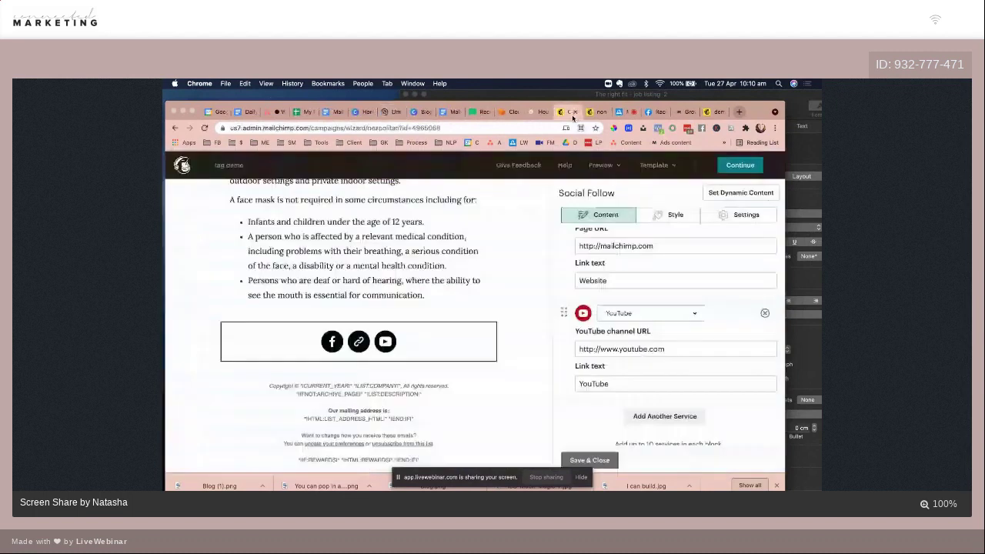
scroll(420, 293, up, 4)
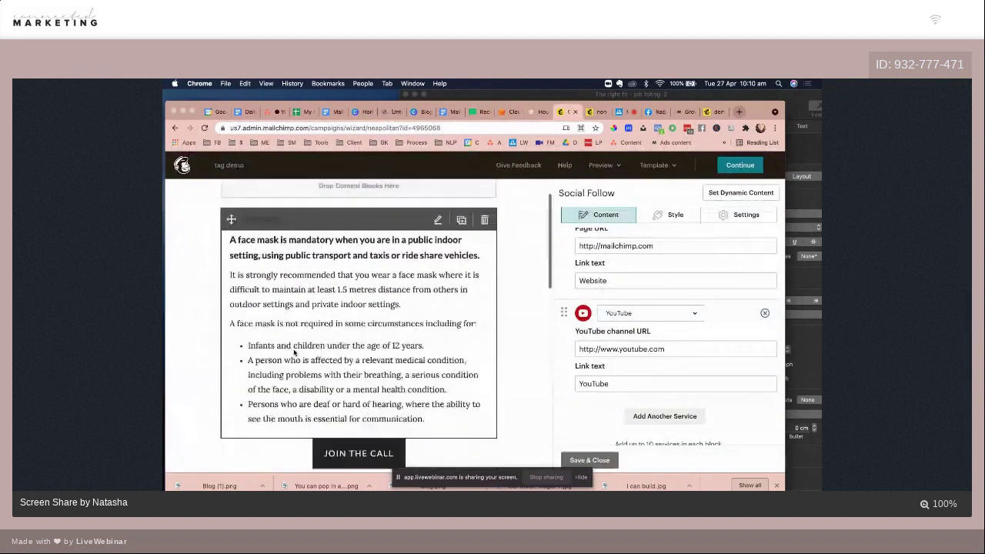
scroll(293, 351, down, 5)
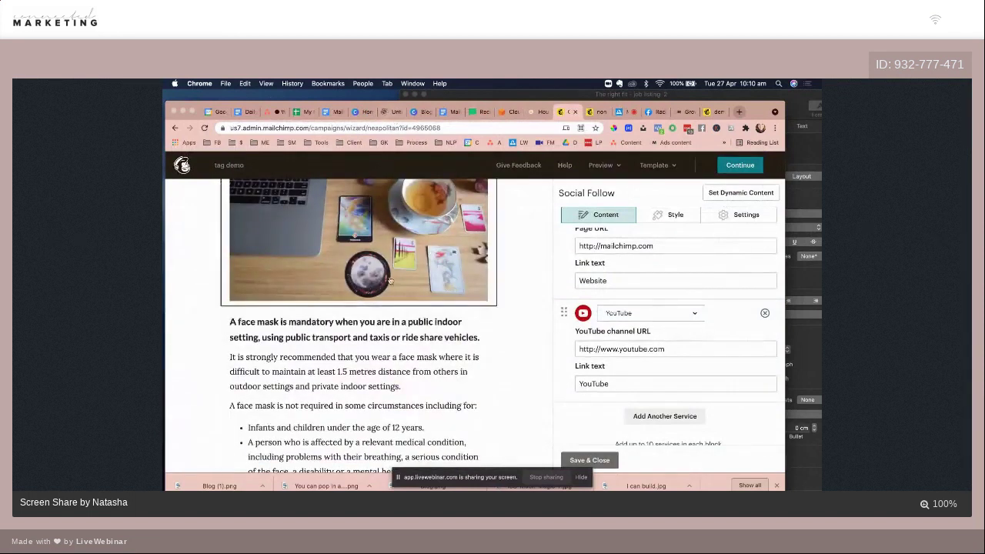
scroll(398, 305, down, 1)
scroll(398, 306, down, 1)
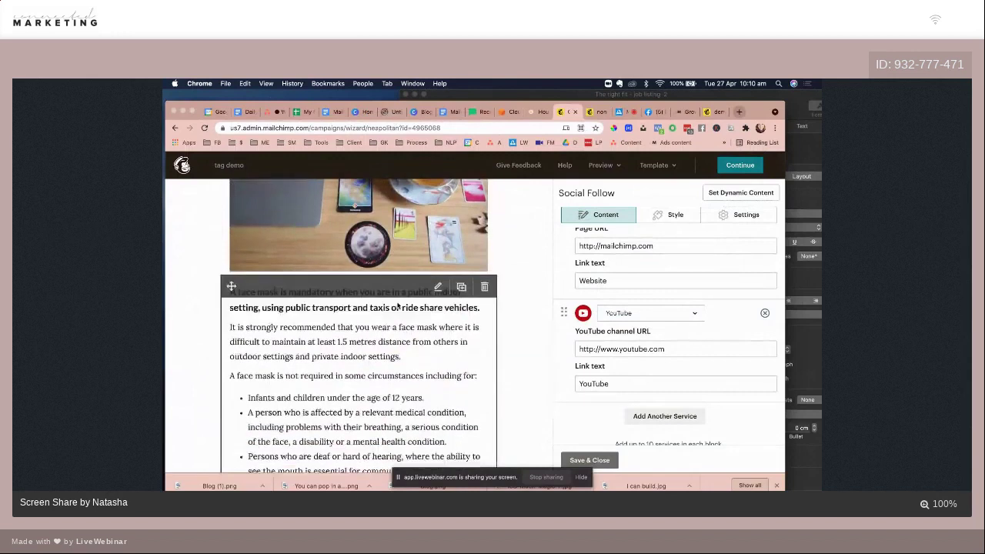
scroll(410, 283, down, 3)
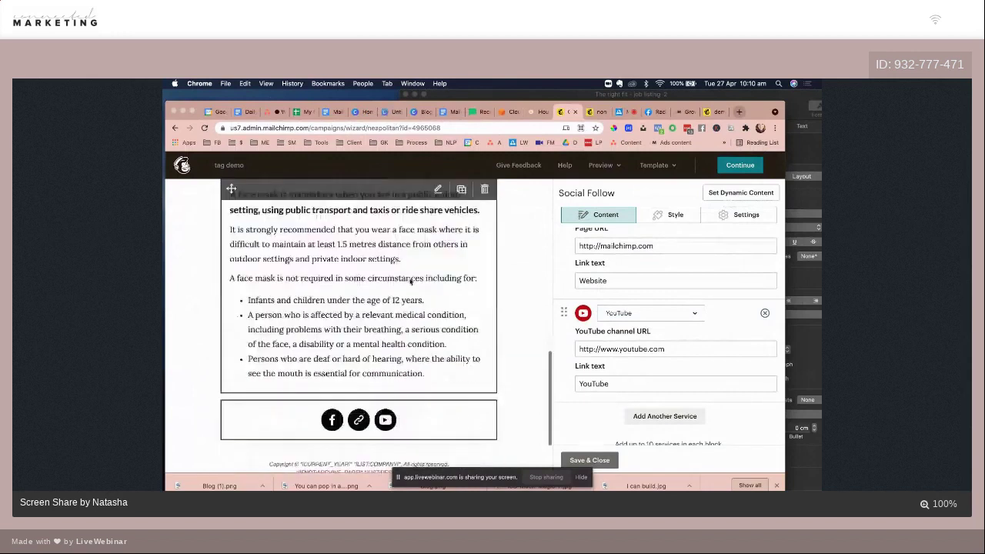
Step: Return to the blank 600 x 150 px Canva design and open the Inspired Stock folder
click(391, 113)
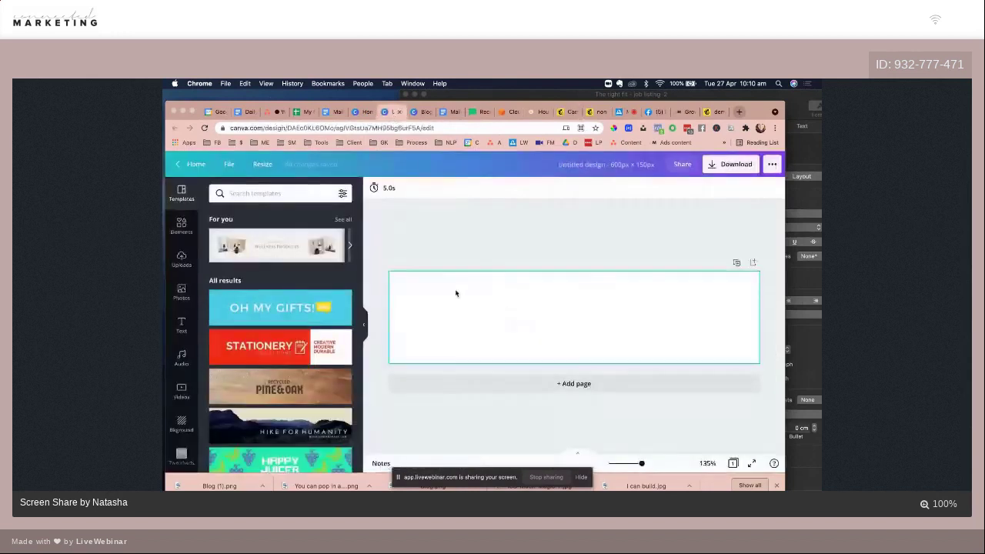
scroll(190, 445, down, 20)
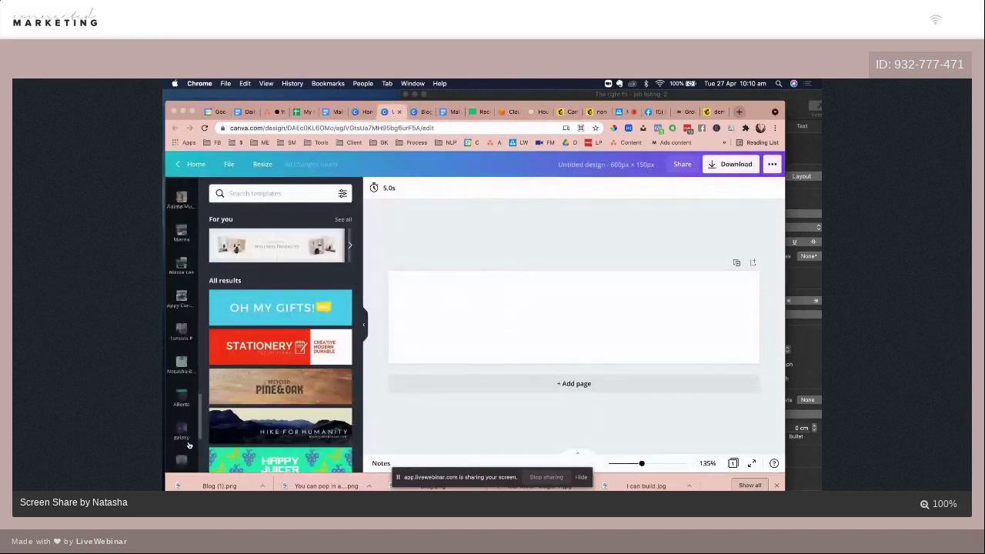
scroll(189, 445, down, 5)
click(182, 422)
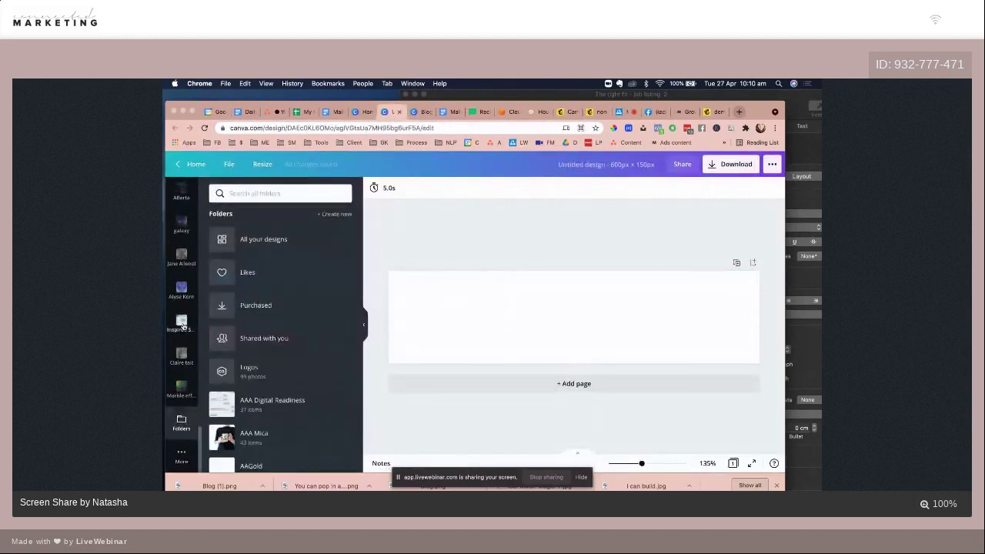
click(182, 324)
Step: Upload the photos from the Houseplant_Heaven folder in Downloads to the Inspired Stock folder
click(344, 193)
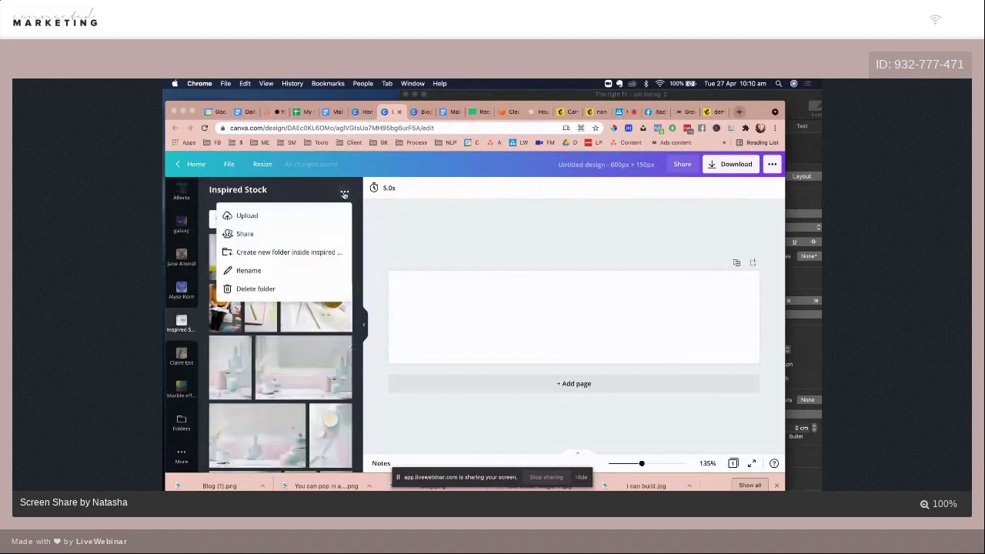
click(282, 217)
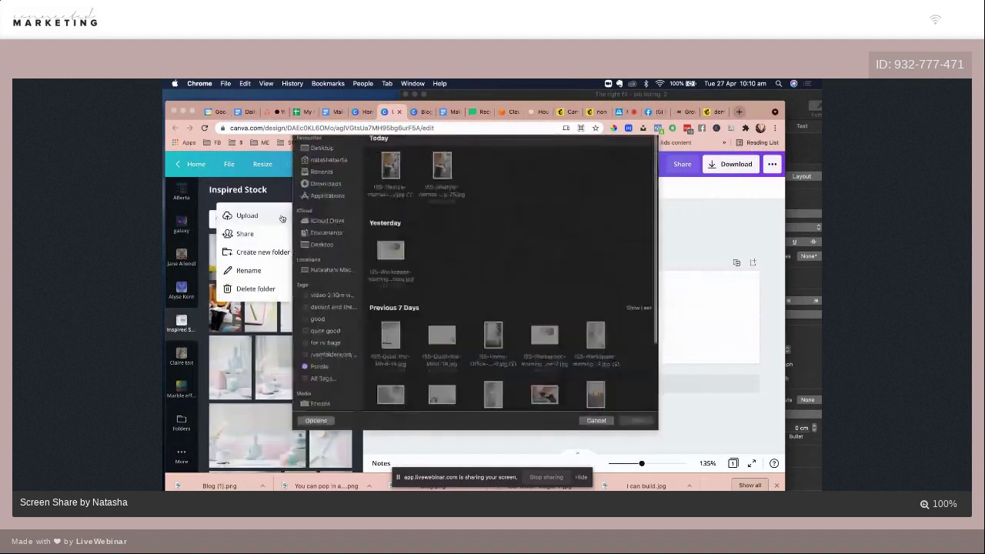
click(344, 207)
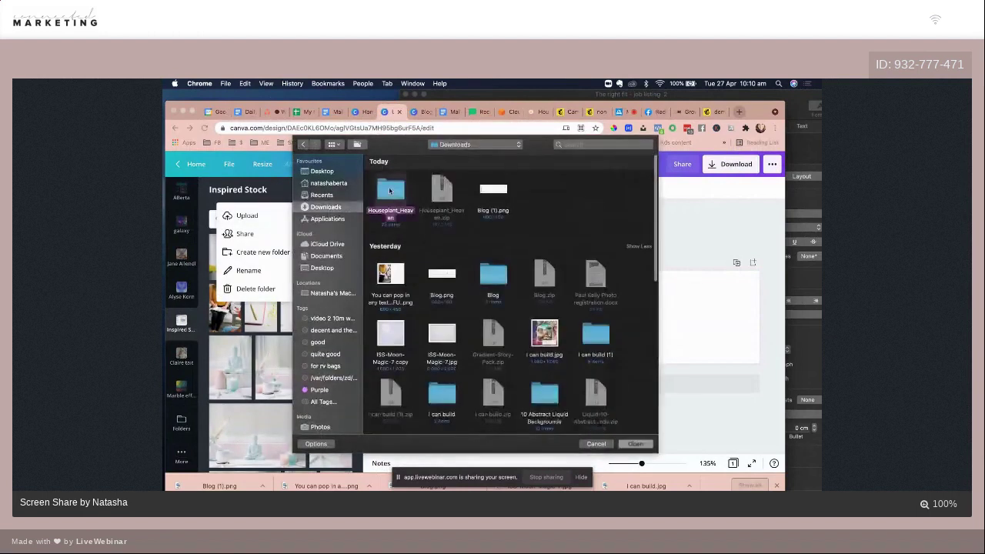
double_click(381, 190)
drag(370, 190, 607, 412)
key(Return)
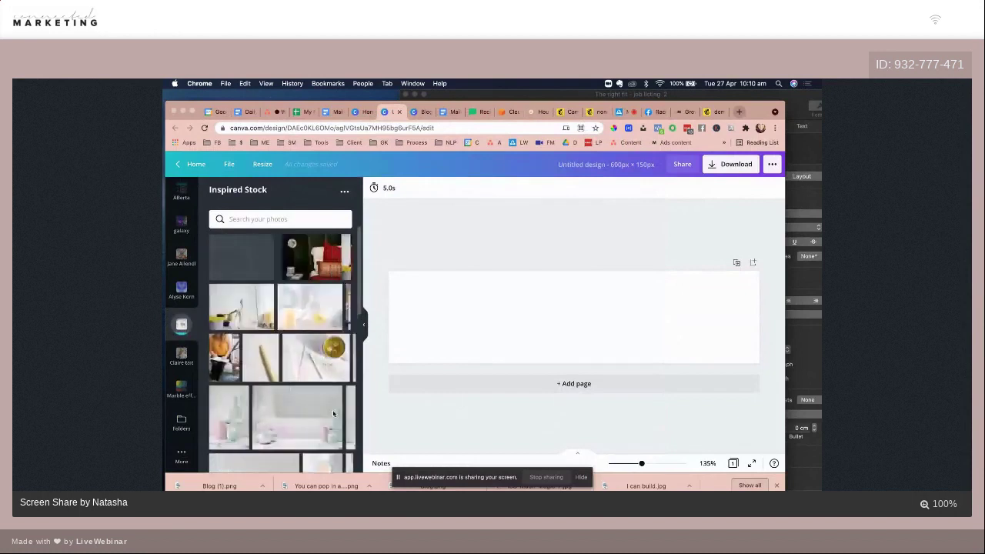
Step: Place the pale Buddha statue photo on the blank page and enlarge it to cover the whole banner
click(310, 423)
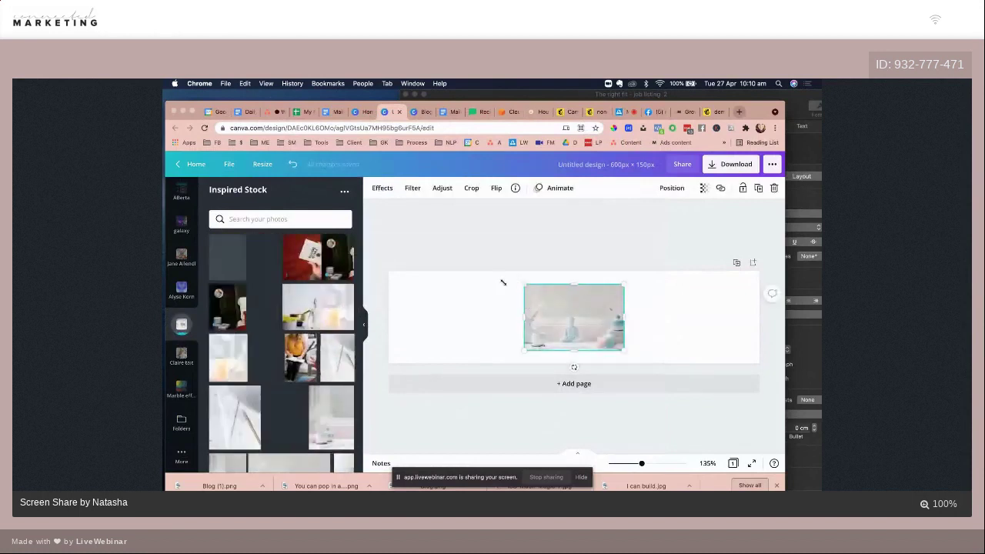
drag(525, 285, 436, 226)
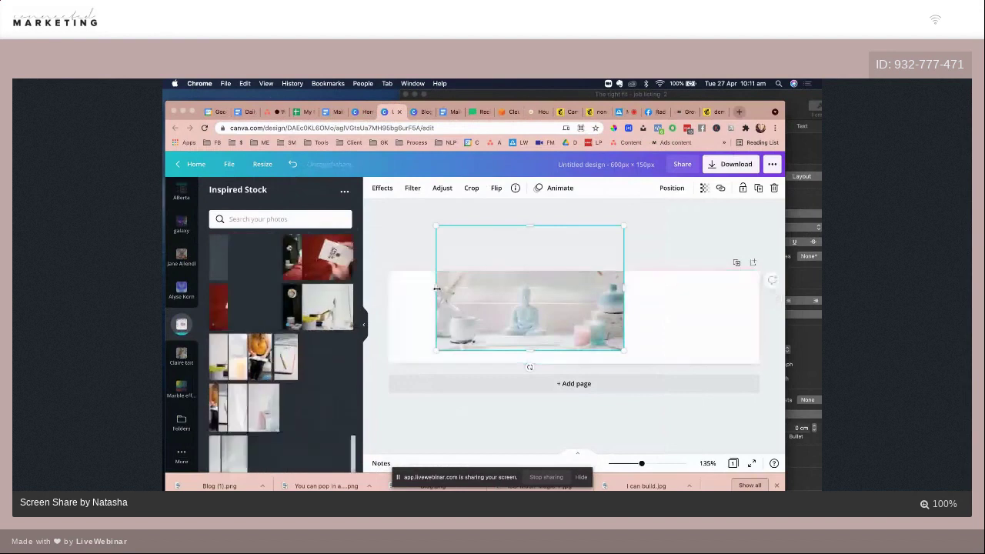
drag(436, 291, 385, 290)
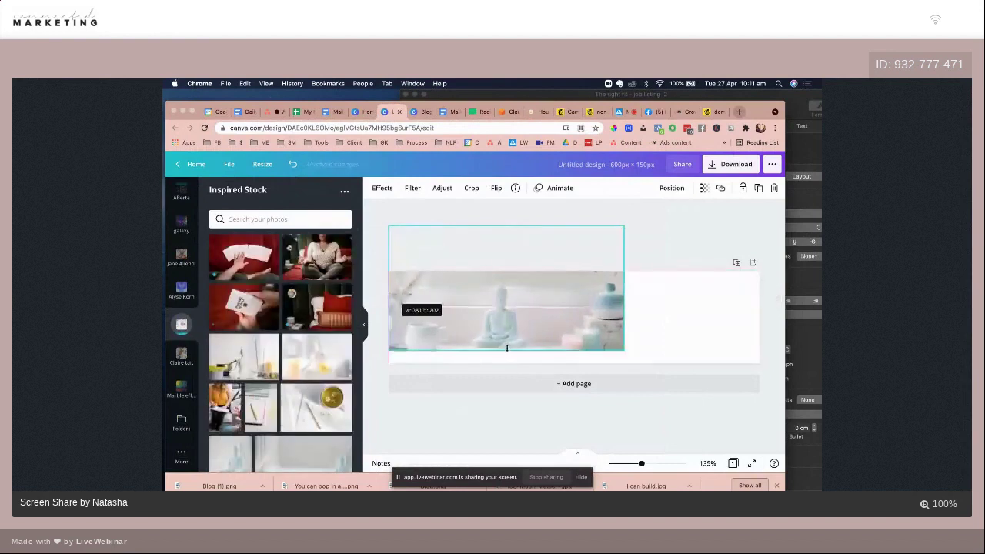
drag(505, 351, 505, 368)
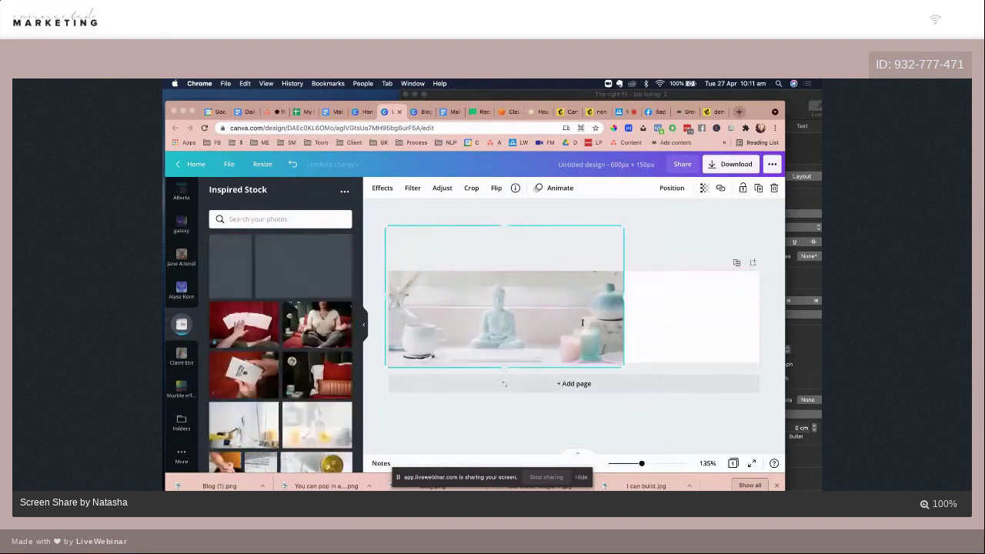
drag(624, 297, 759, 295)
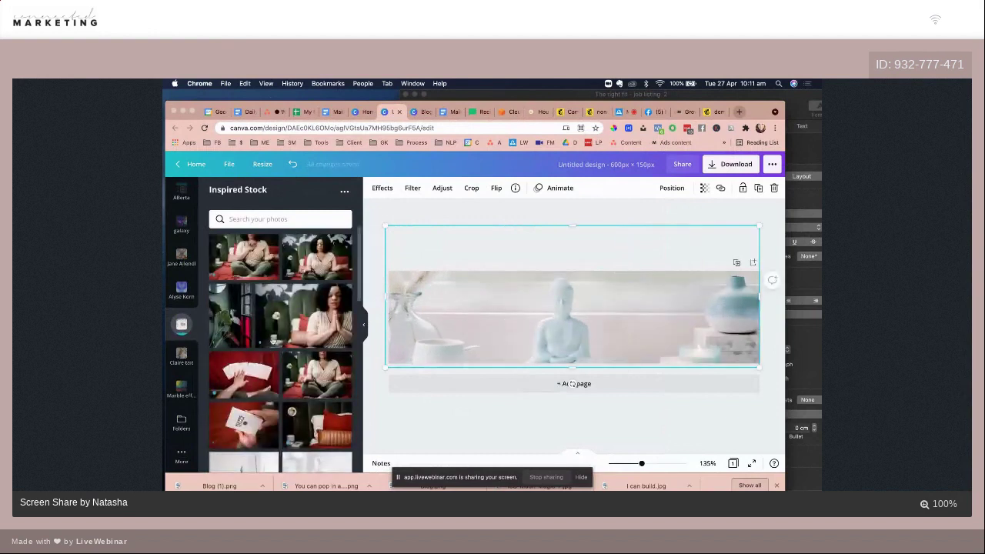
scroll(273, 341, down, 5)
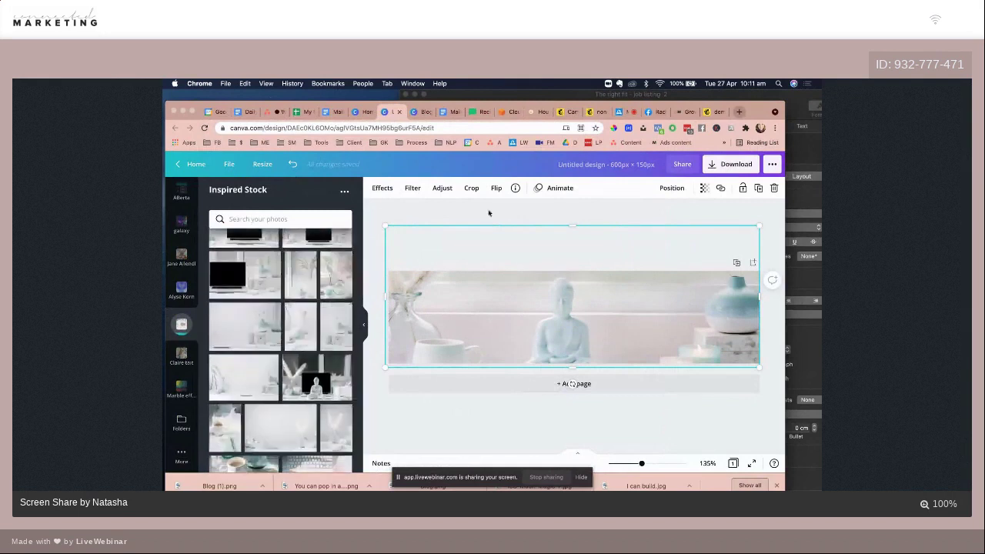
Step: Crop the banner photo by enlarging and moving it down within its frame until mainly the plain wall fills the banner
double_click(488, 294)
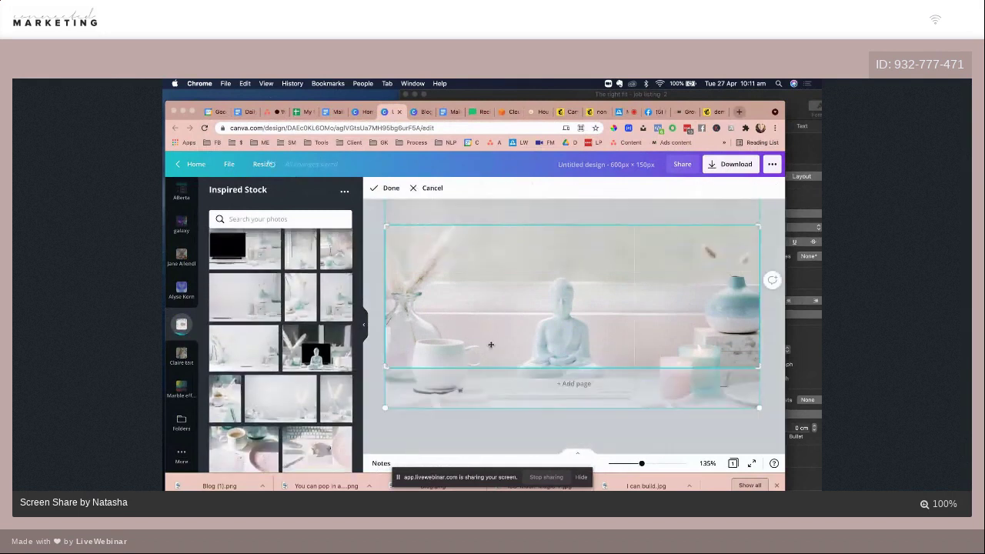
drag(493, 302, 463, 367)
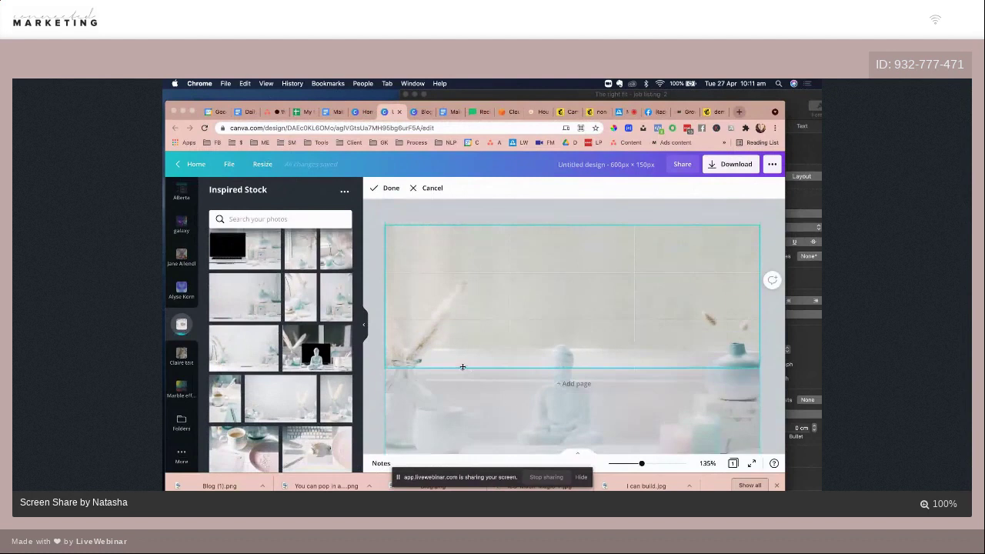
drag(429, 415, 391, 389)
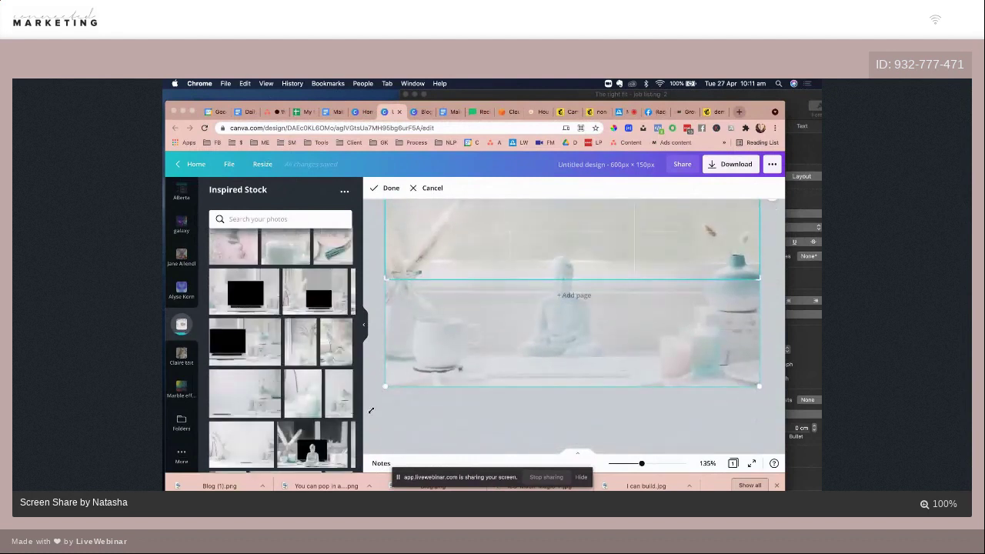
drag(358, 438, 341, 465)
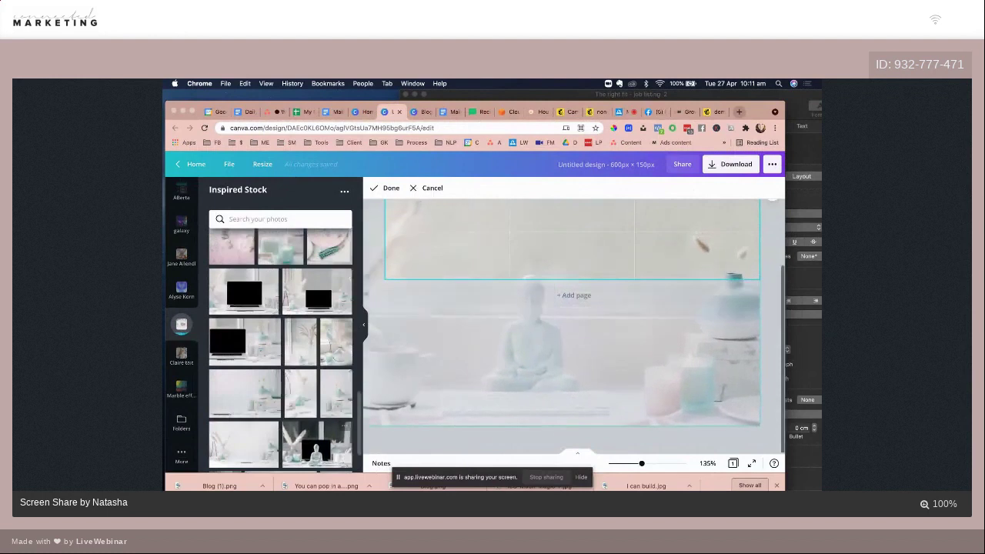
scroll(470, 337, up, 1)
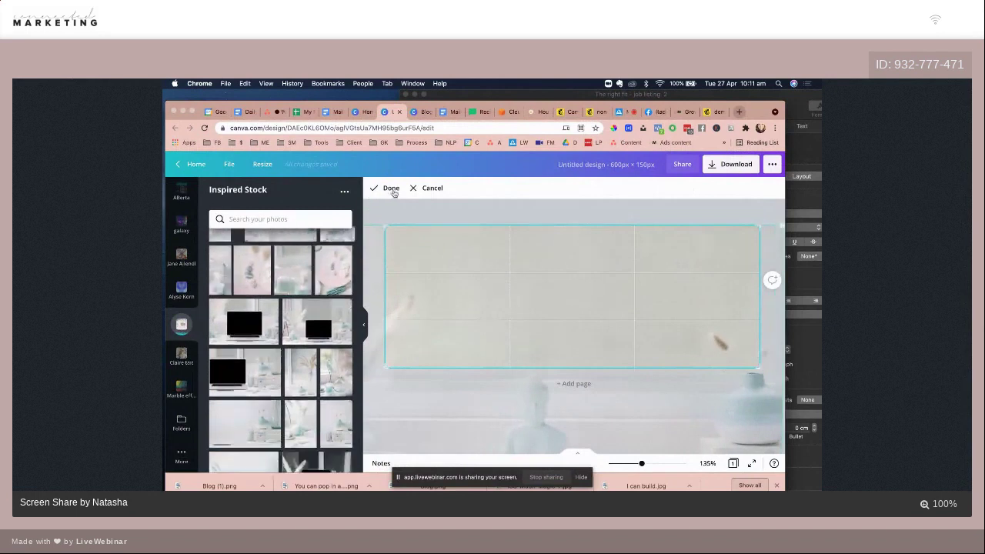
click(385, 189)
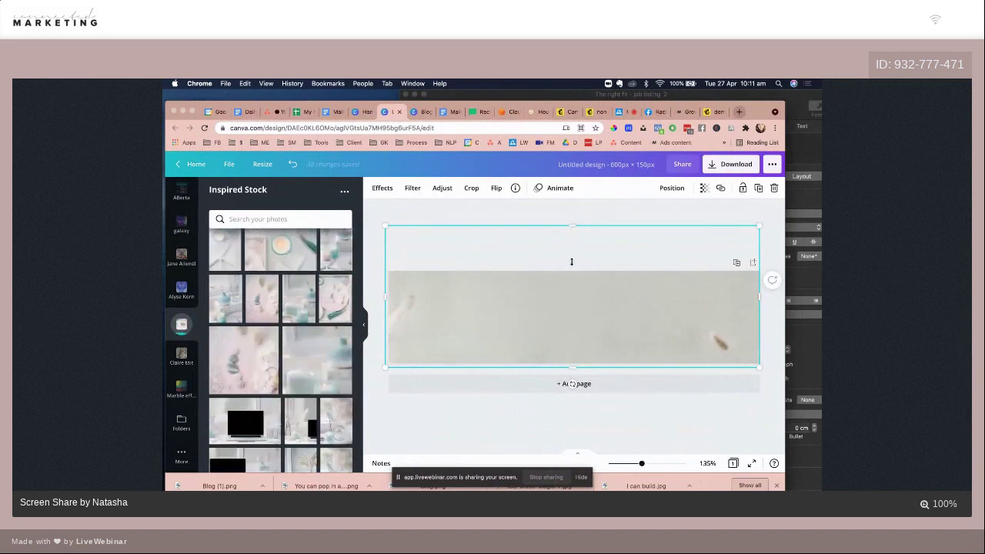
drag(572, 261, 574, 266)
click(545, 249)
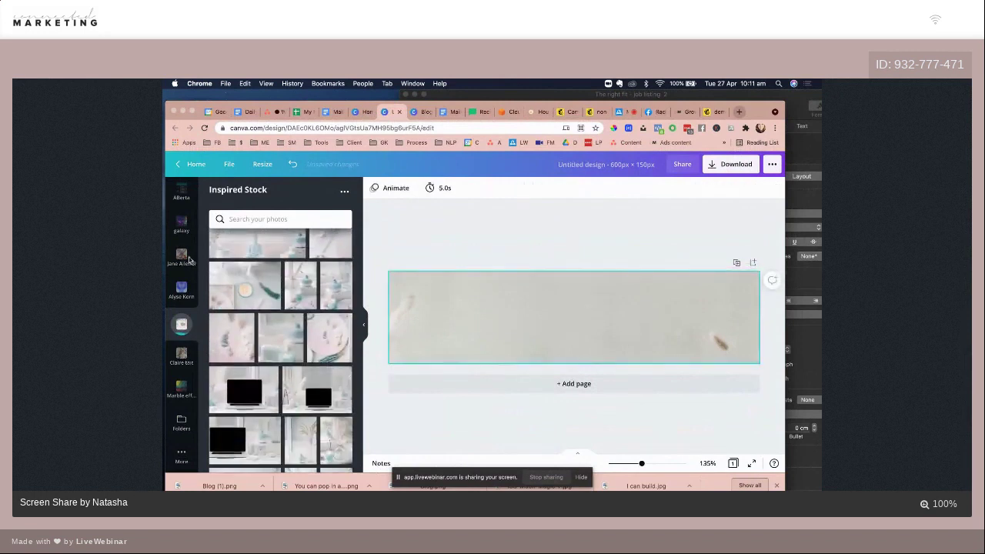
Step: Add a square shape to the banner and widen it on both sides into a long rectangle across the middle
scroll(185, 254, up, 5)
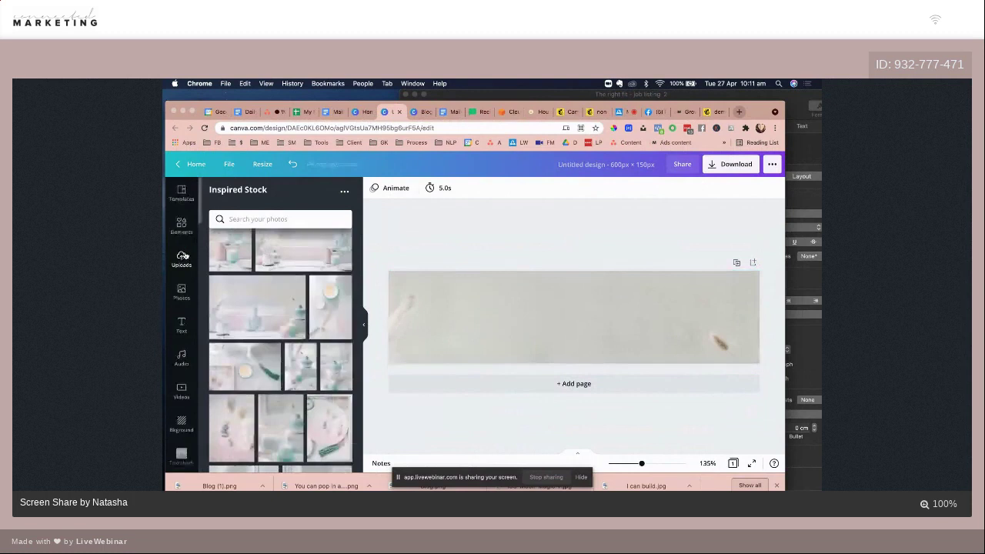
click(185, 225)
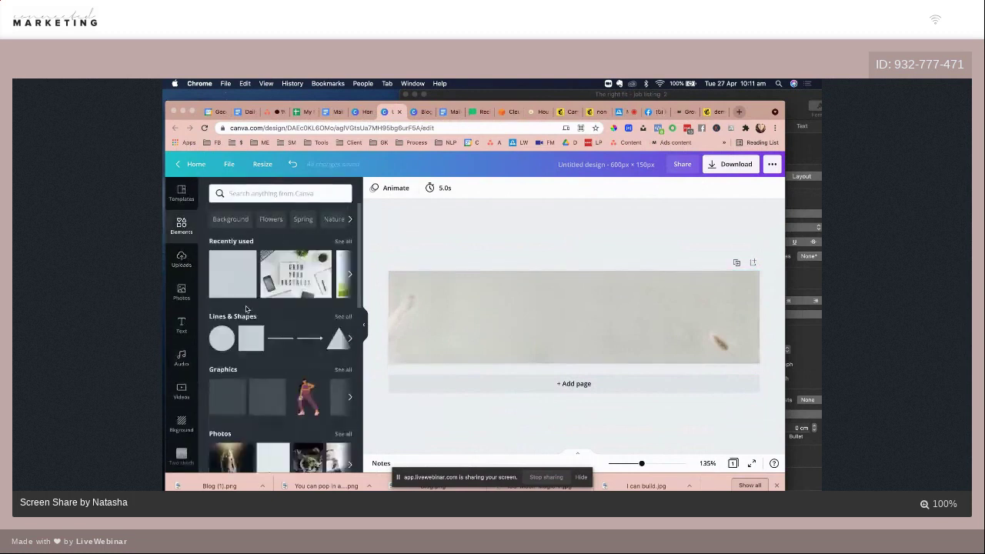
click(252, 339)
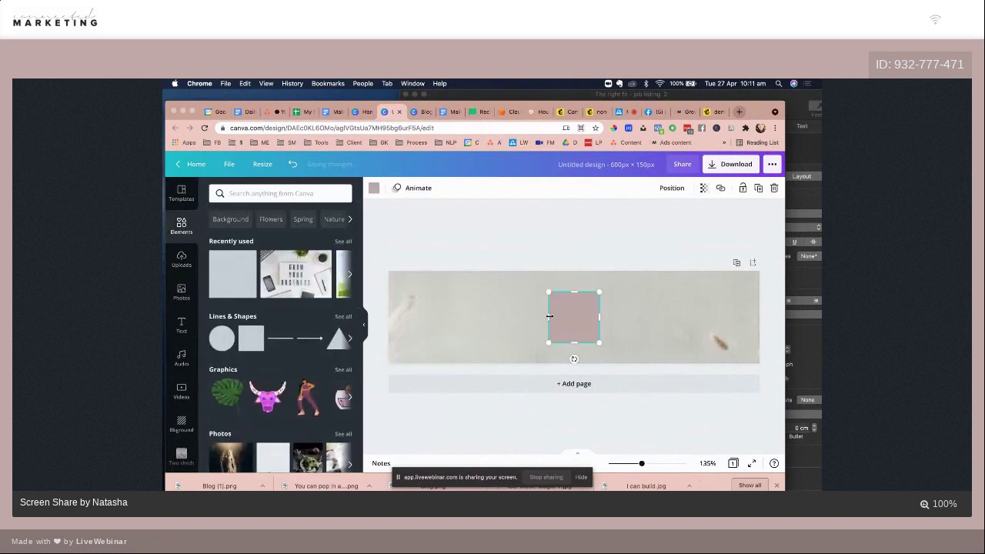
drag(549, 316, 482, 316)
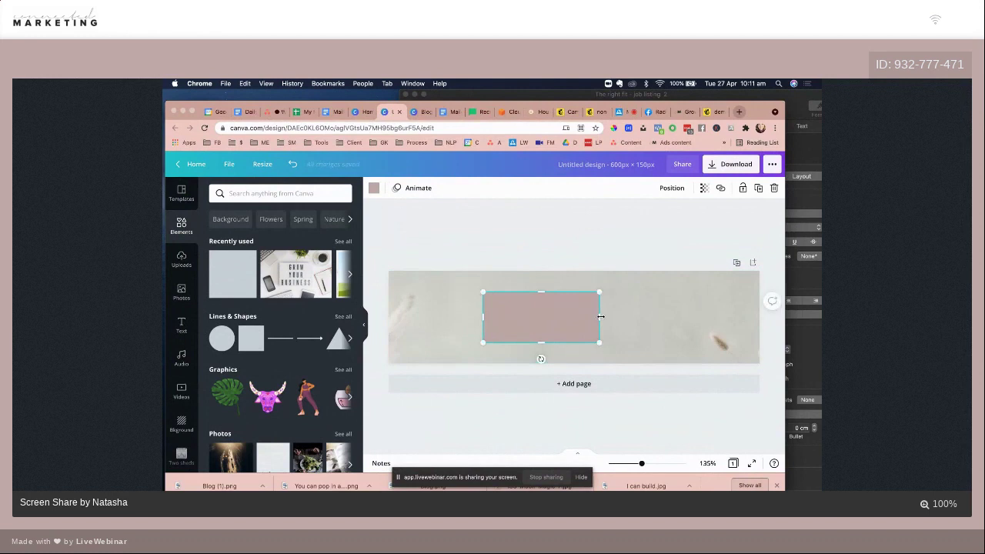
drag(654, 317, 658, 318)
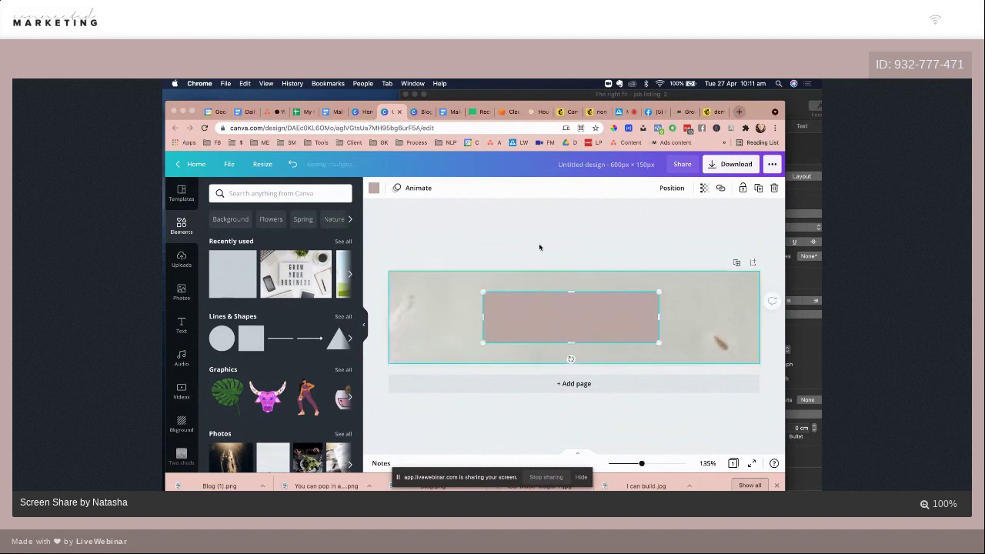
Step: Recolour the rectangle in the middle of the banner to dark charcoal from the brand palette
click(374, 188)
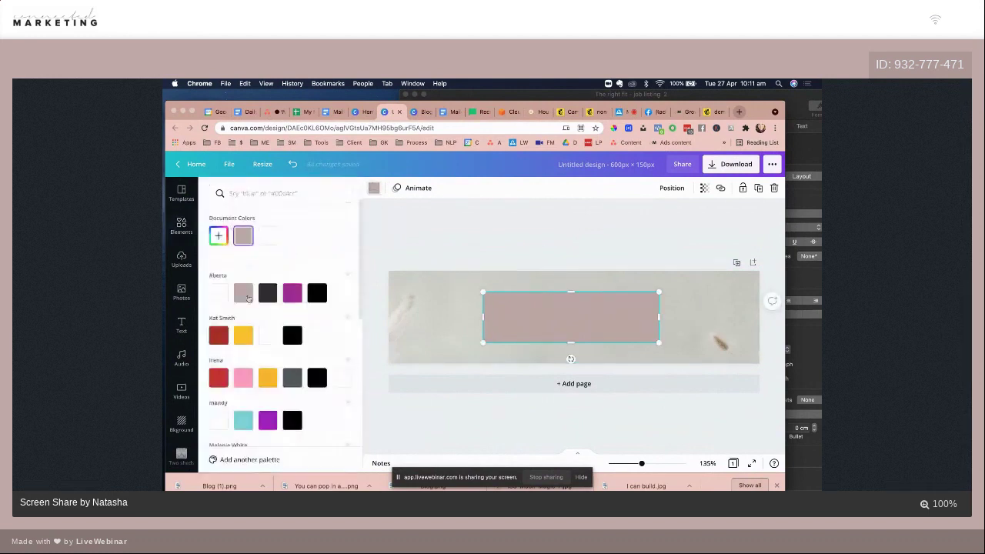
click(268, 293)
click(181, 224)
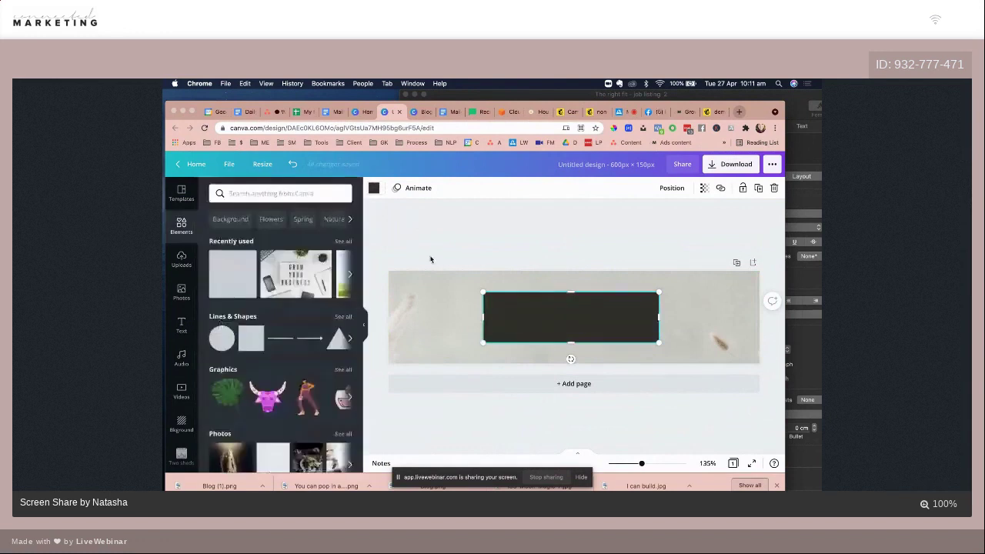
Step: Add a subheading reading "Instagram" to the banner and set it in uppercase
click(182, 324)
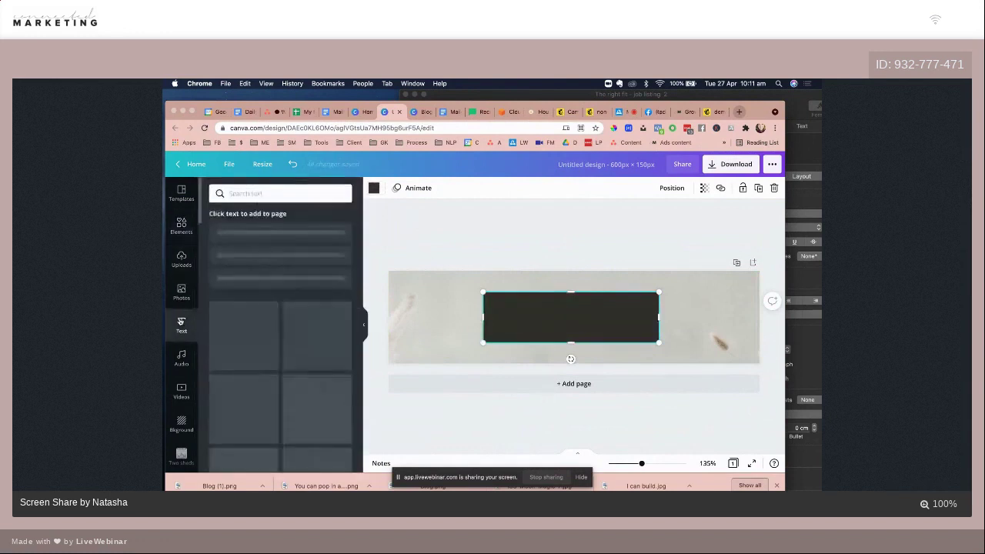
click(279, 266)
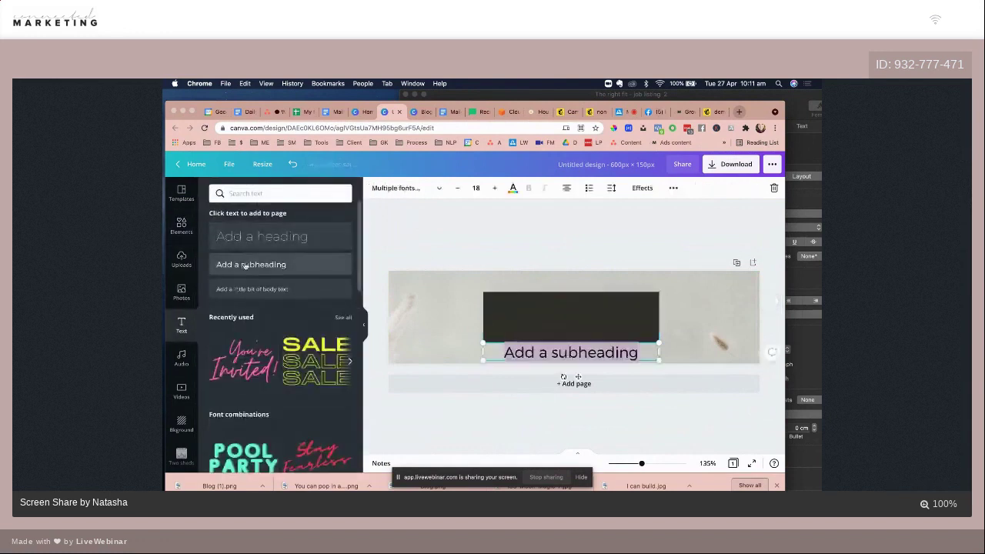
text(Instagram)
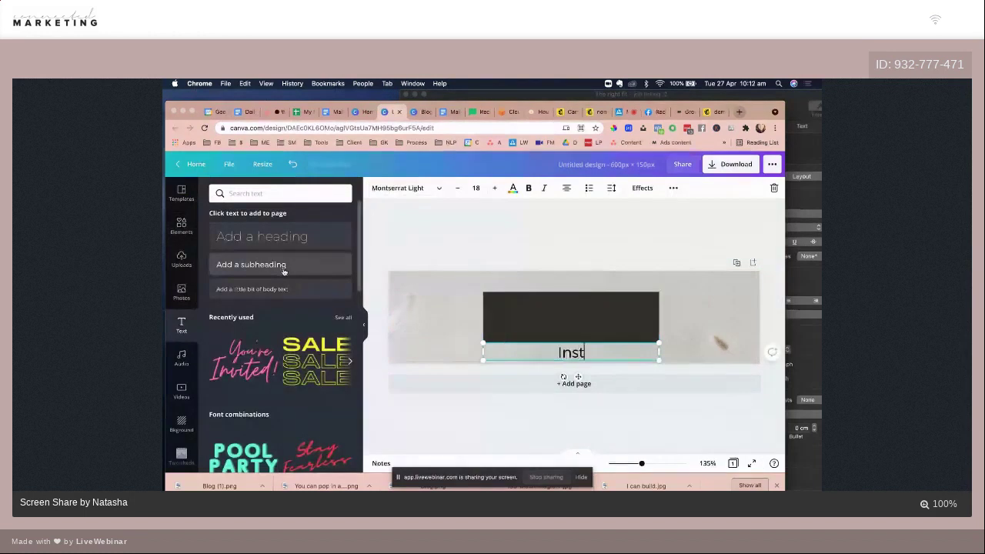
click(672, 188)
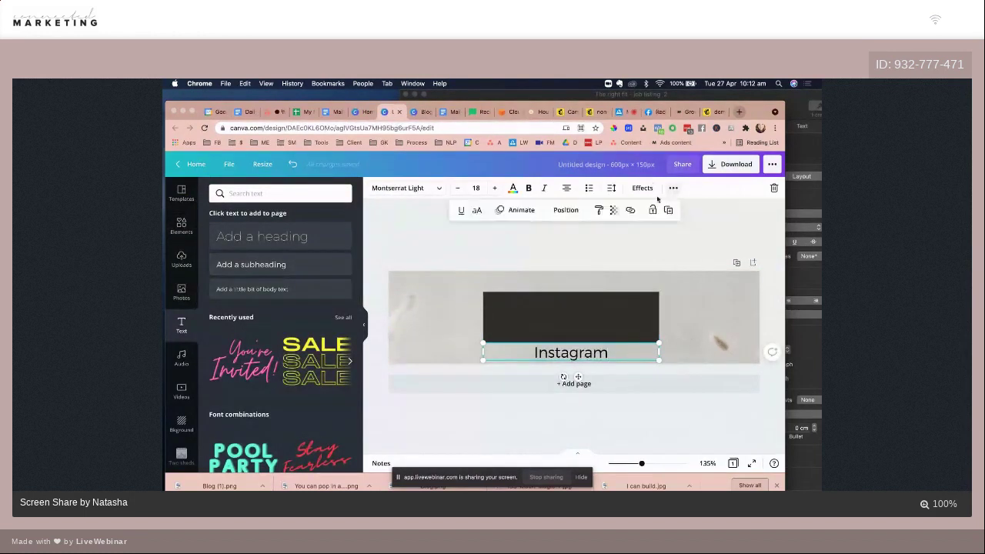
click(476, 211)
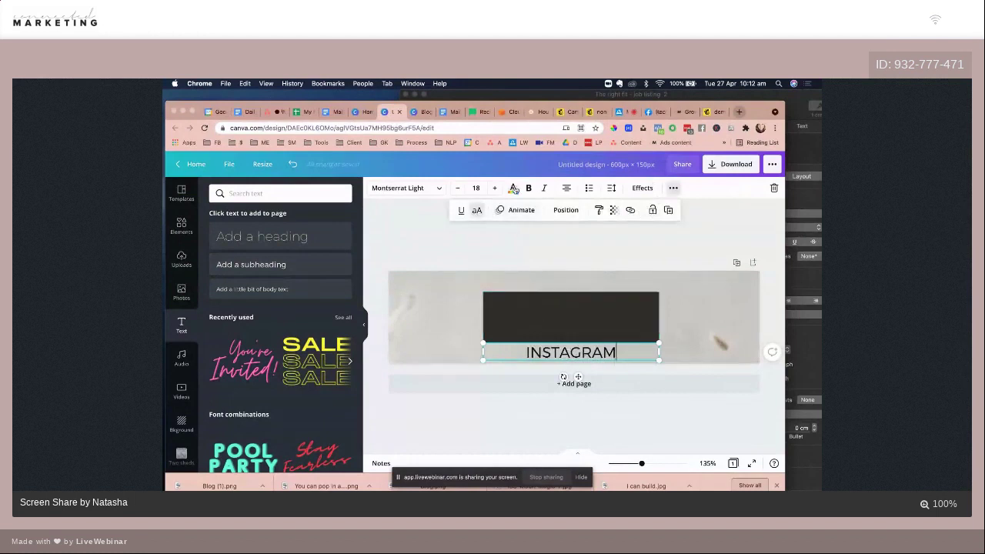
Step: Colour the INSTAGRAM text white and move it onto the middle of the dark rectangle
click(513, 188)
click(218, 292)
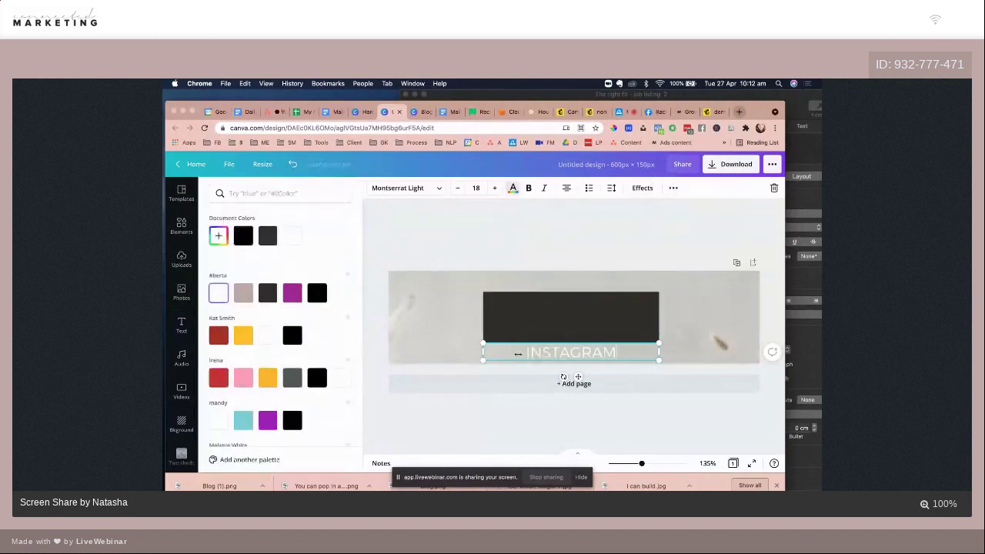
drag(579, 377, 582, 343)
click(554, 247)
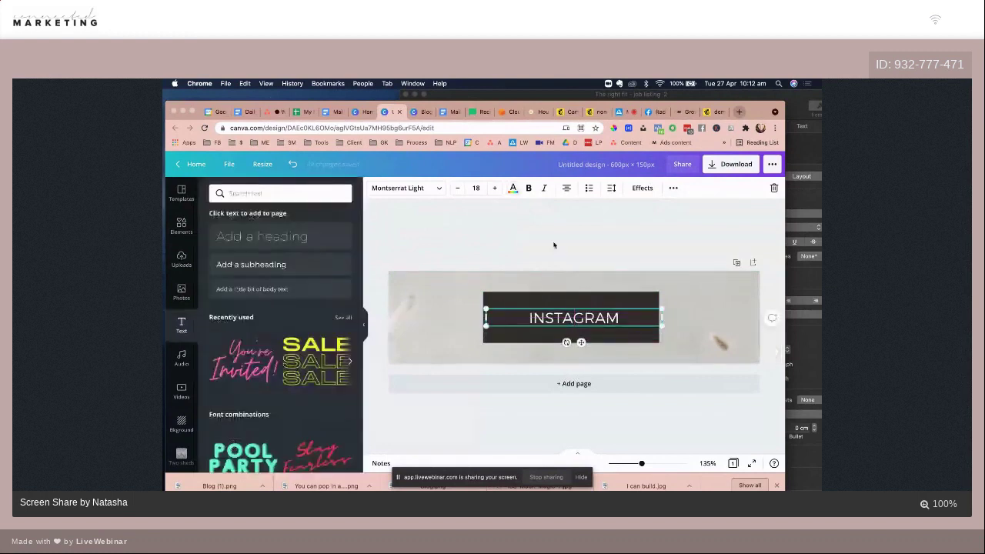
click(554, 246)
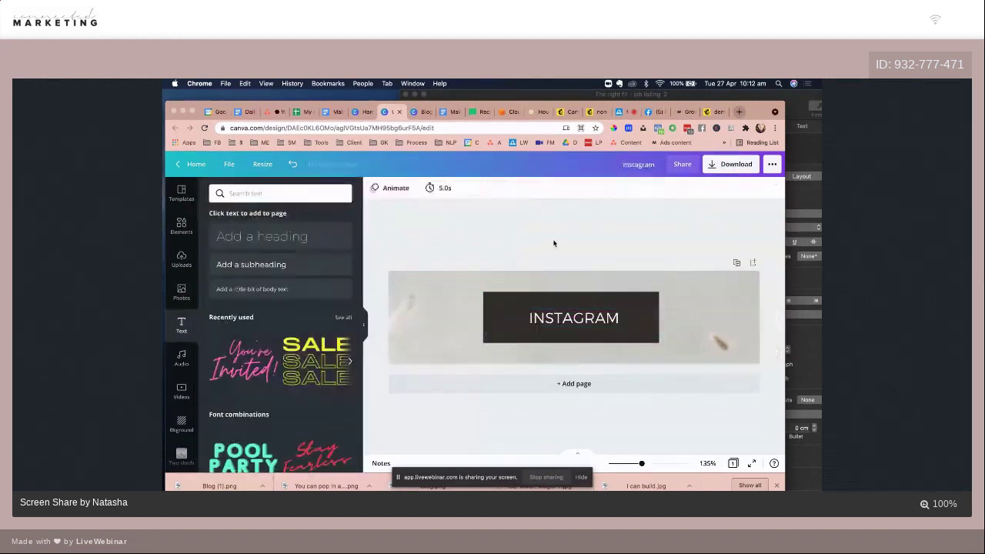
Step: Download the Instagram banner as a JPG at its original 600 x 150 px size
click(727, 165)
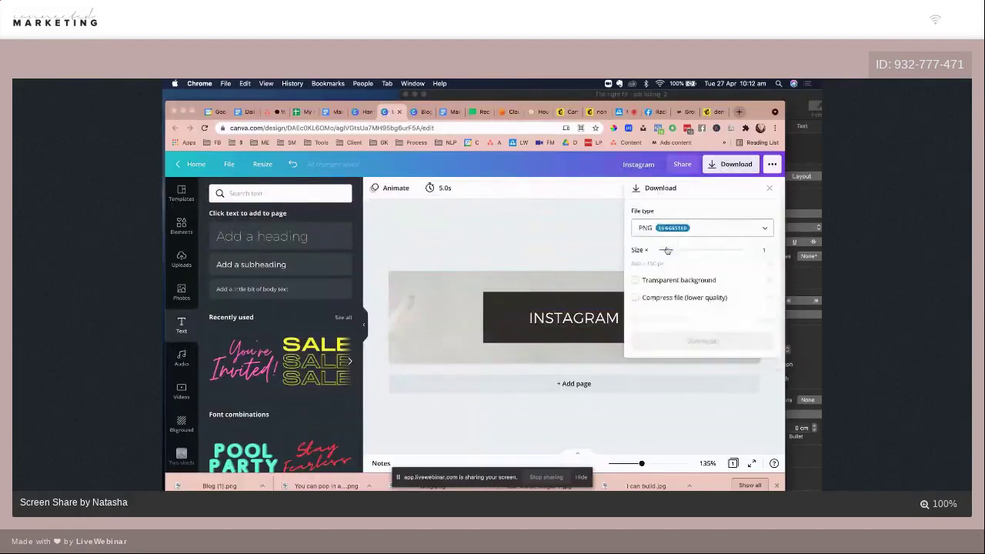
click(659, 228)
click(647, 255)
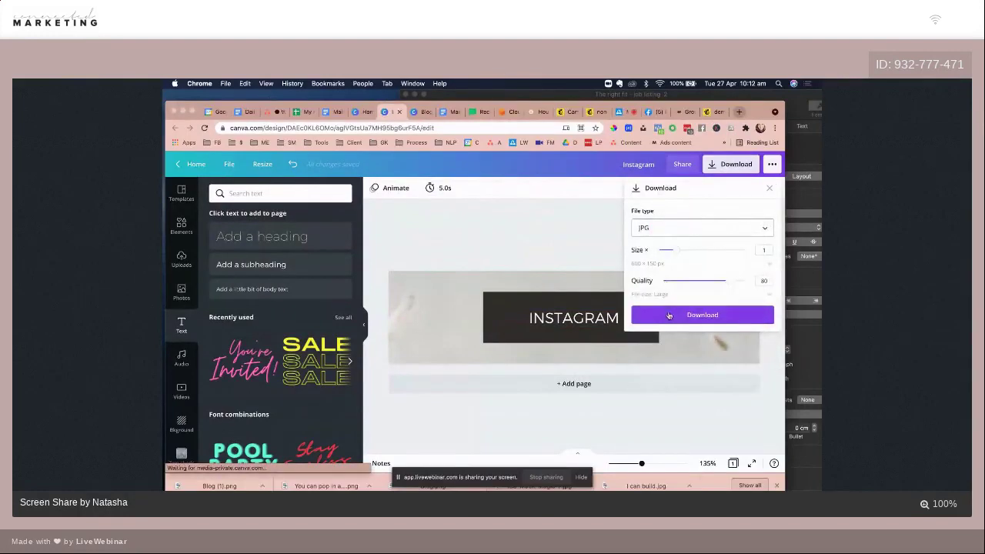
click(669, 316)
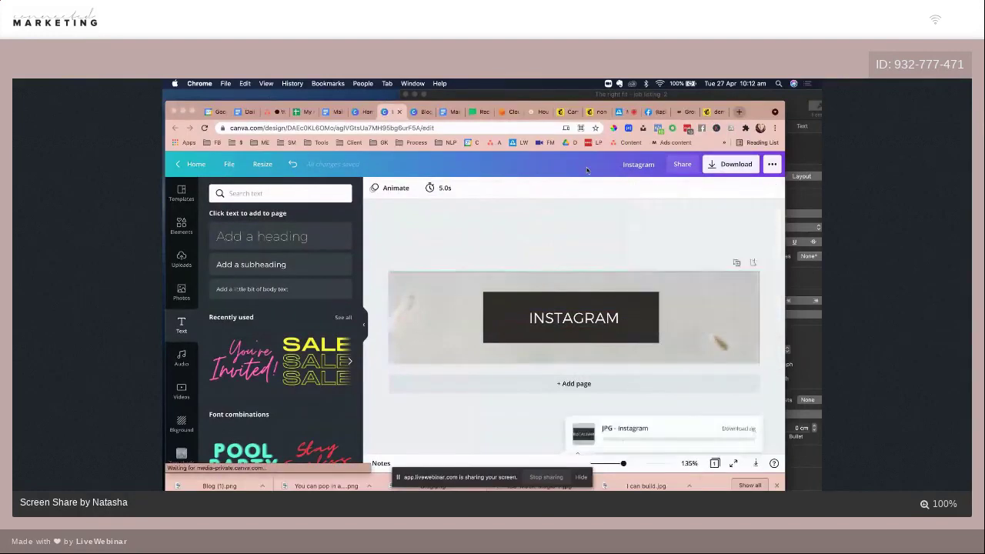
Step: Switch to the Mailchimp campaign and replace the Social Follow block below the face mask text with an Image block
click(573, 114)
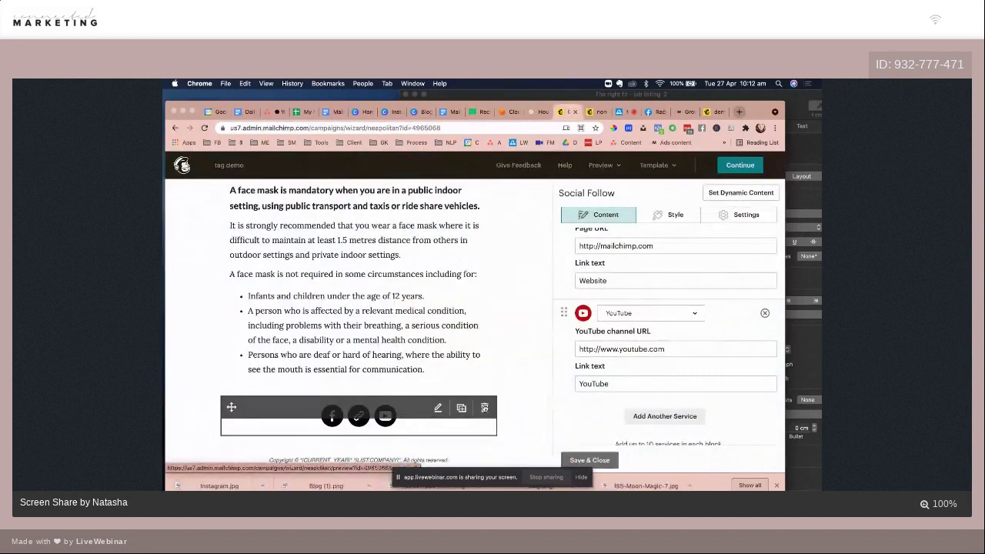
click(589, 460)
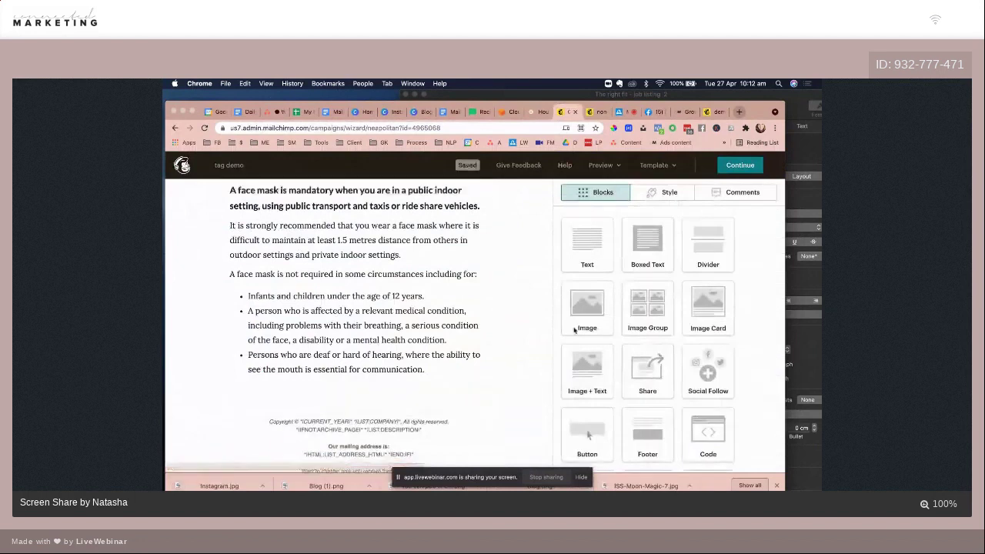
drag(591, 315, 418, 389)
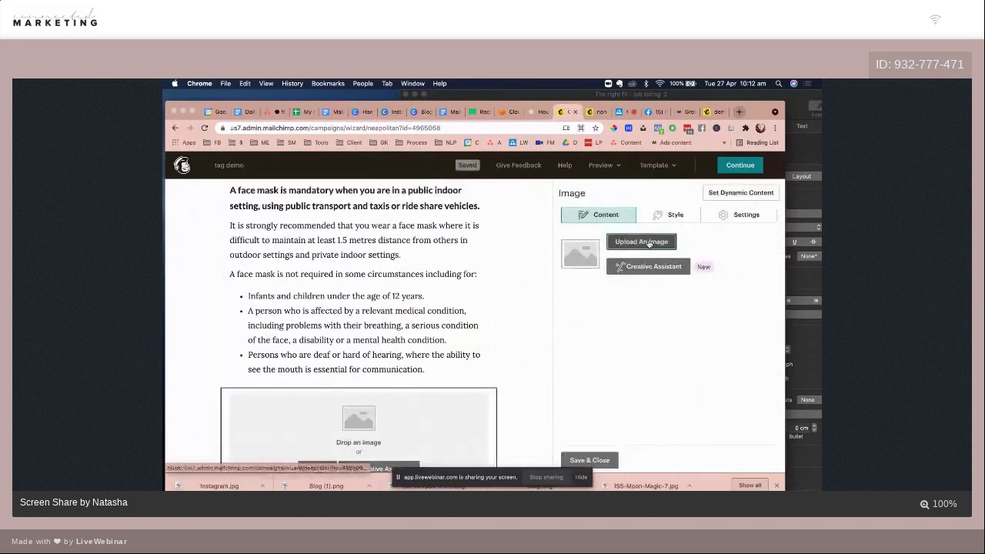
Step: Upload Instagram.jpg from the Downloads folder into the new image block
click(648, 243)
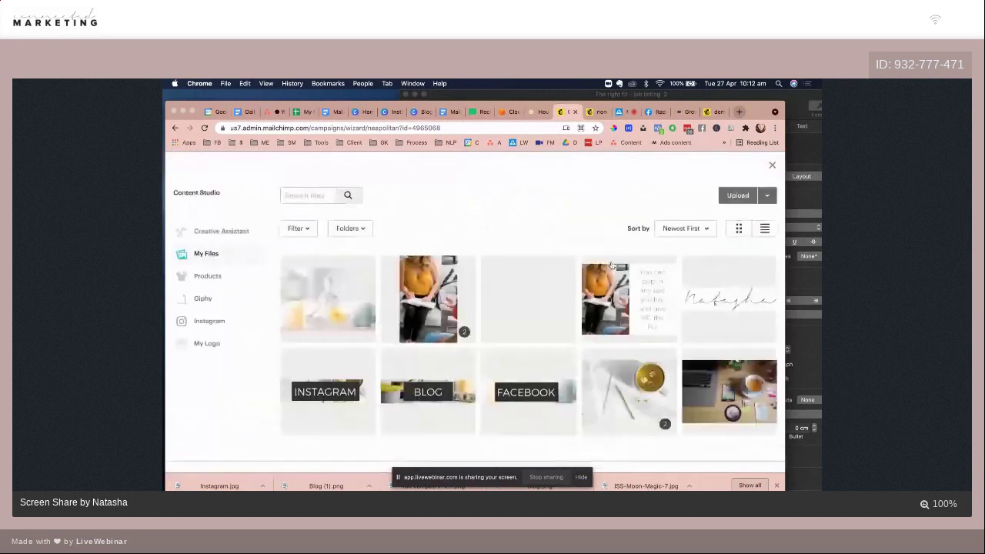
click(737, 195)
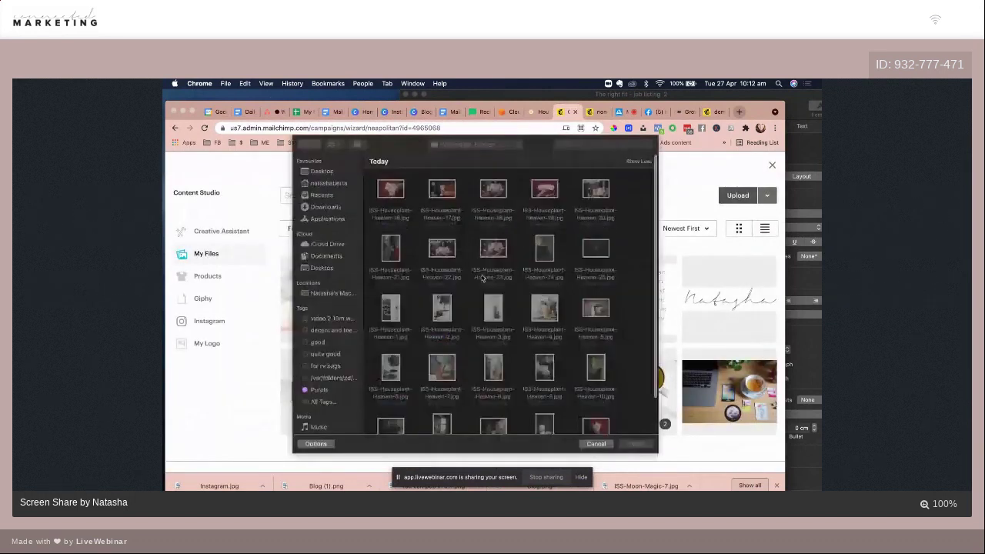
click(331, 207)
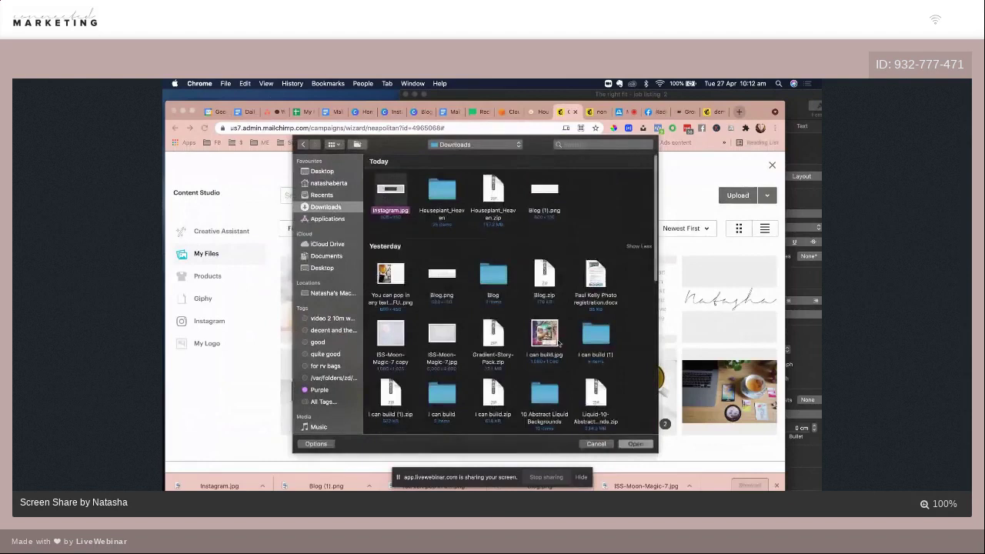
click(623, 444)
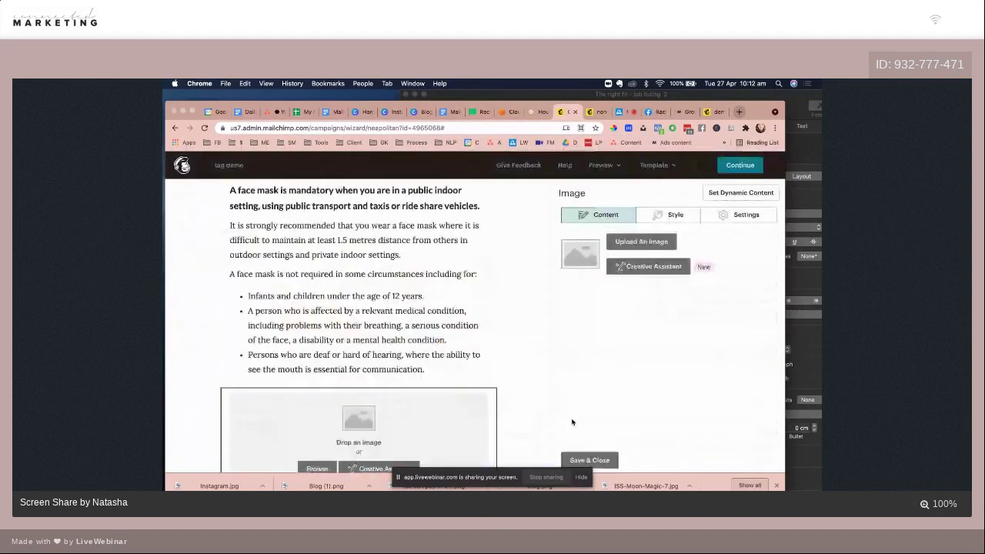
Step: Open instagram.com in a new browser tab and copy its address
click(740, 112)
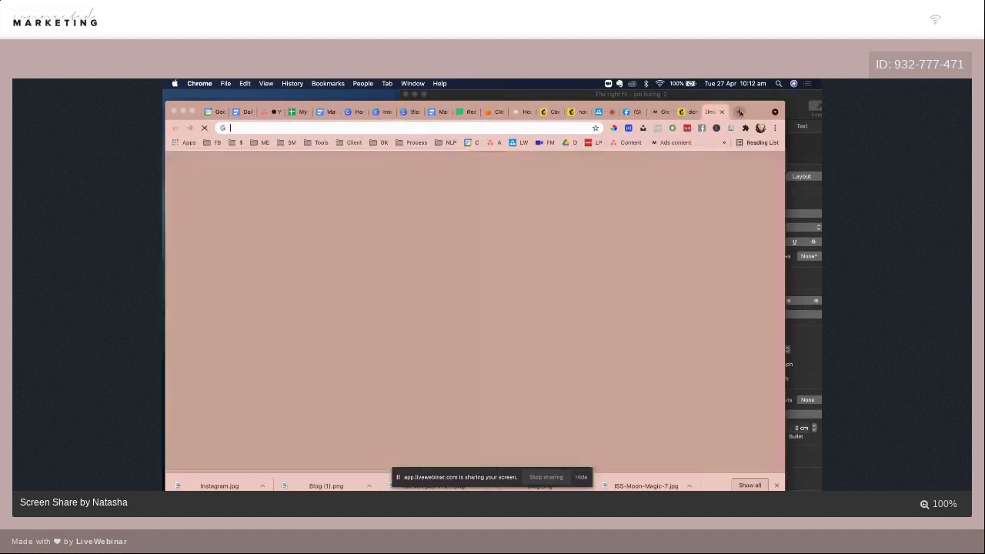
text(inst)
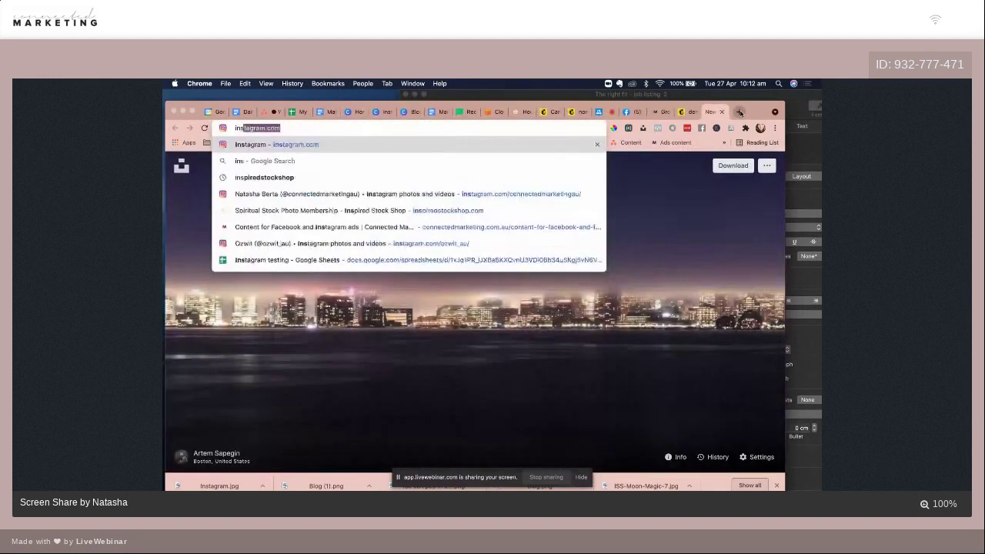
key(Return)
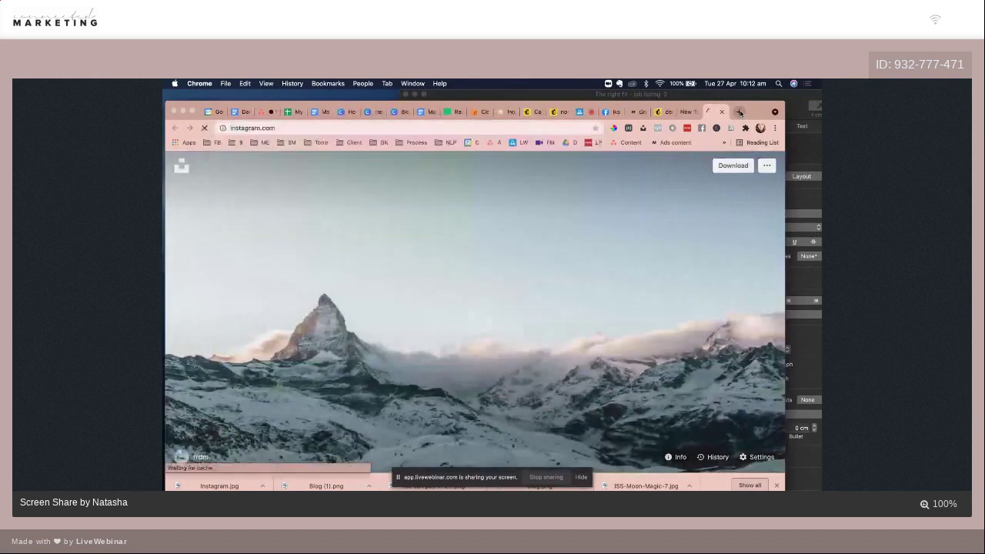
click(258, 127)
key(ctrl+c)
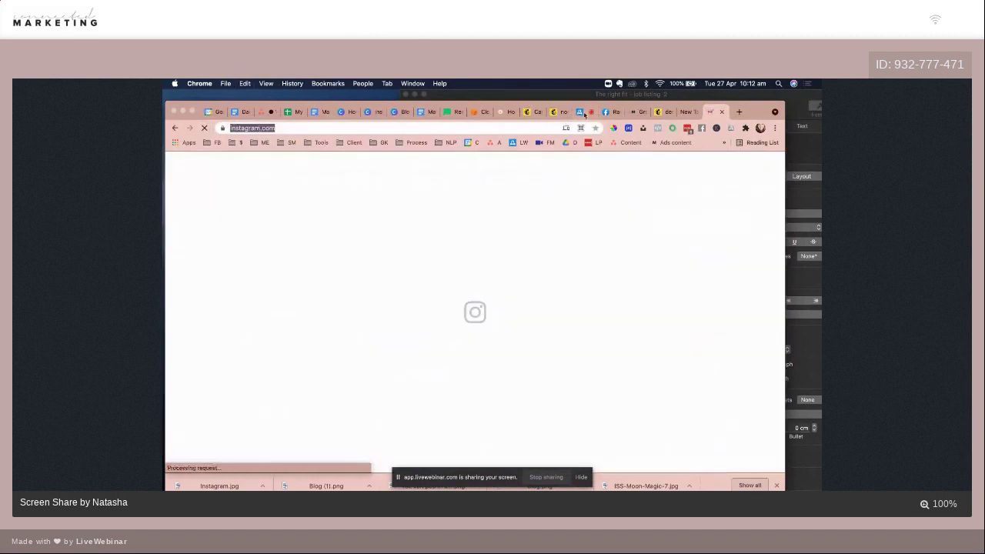
Step: Back in the Mailchimp campaign, link the Instagram image to the copied web address and check it in the email
click(530, 111)
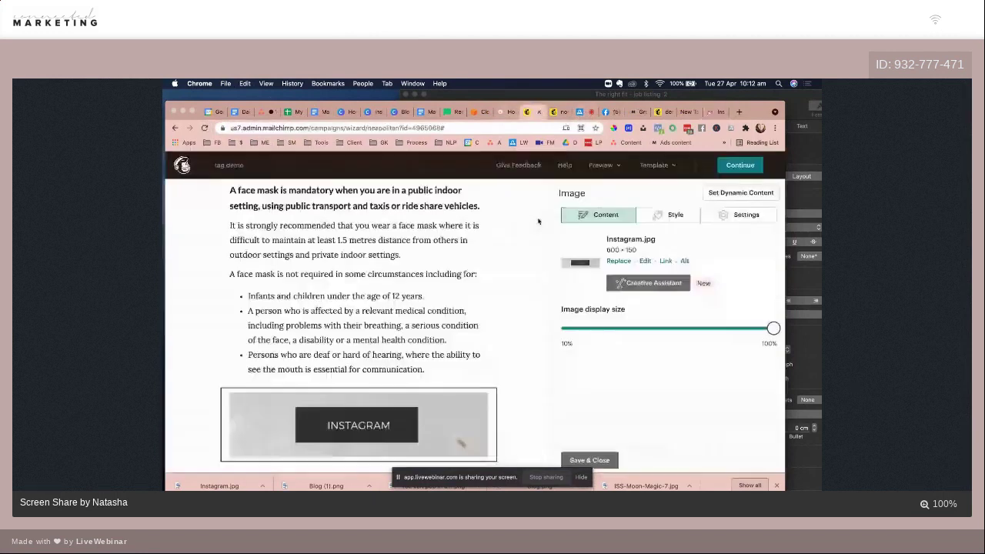
click(665, 261)
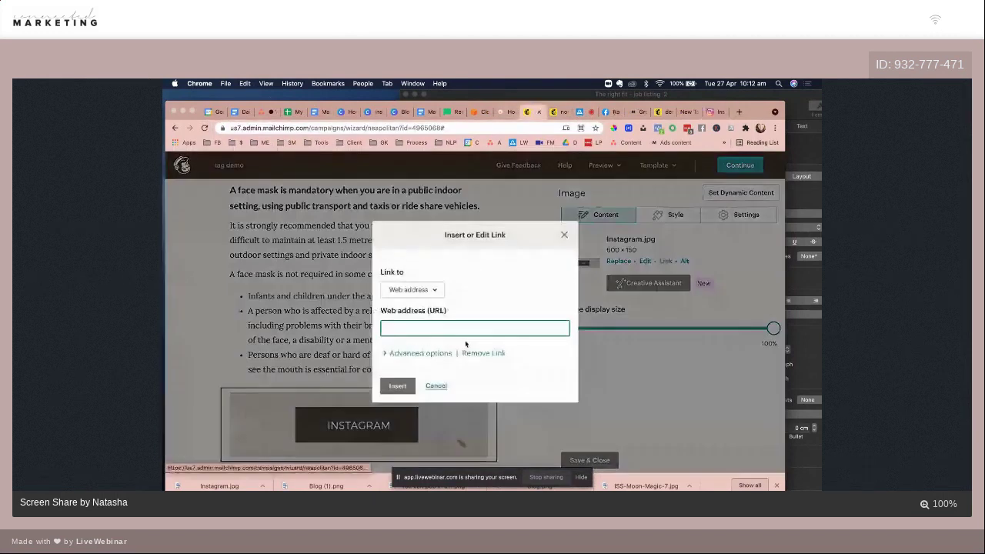
key(ctrl+v)
key(Return)
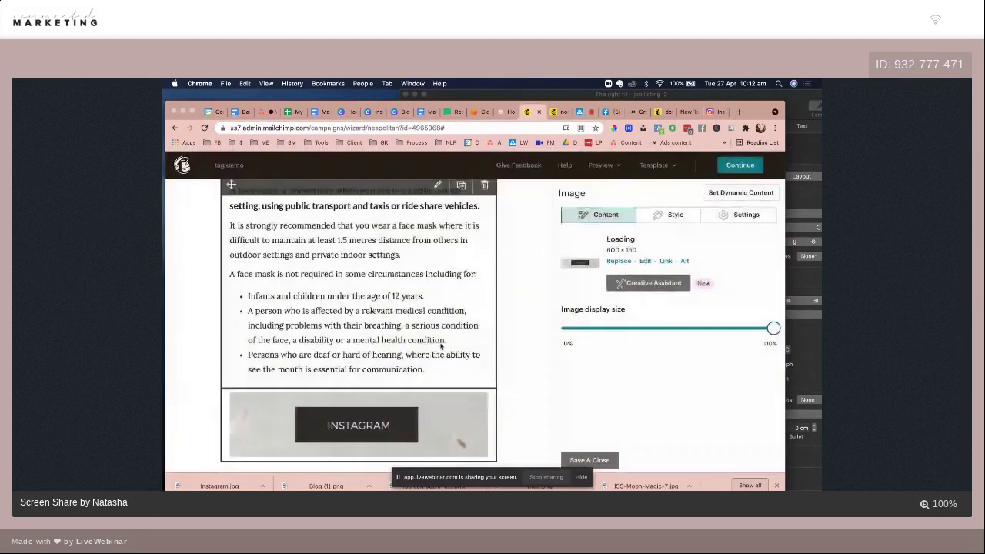
scroll(462, 369, down, 3)
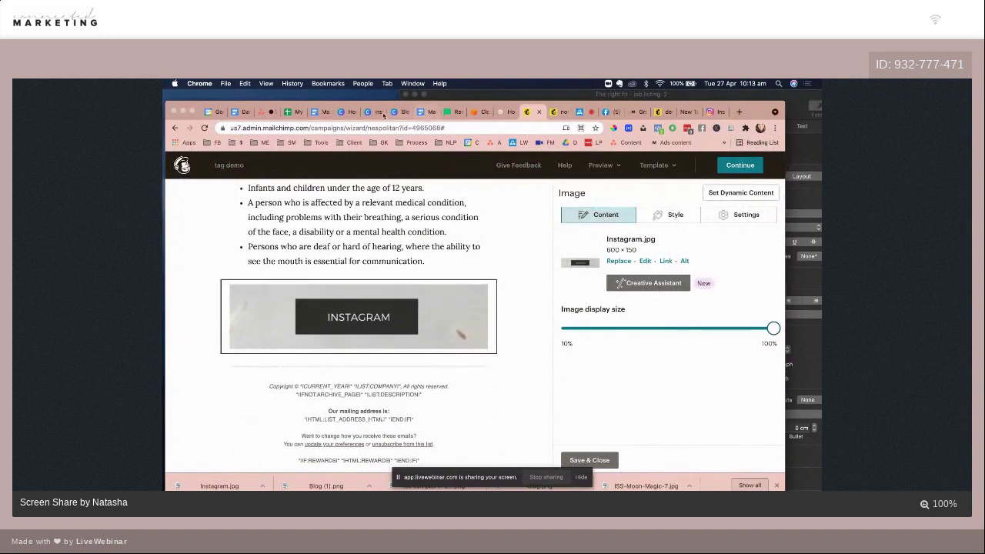
mouse_move(332, 317)
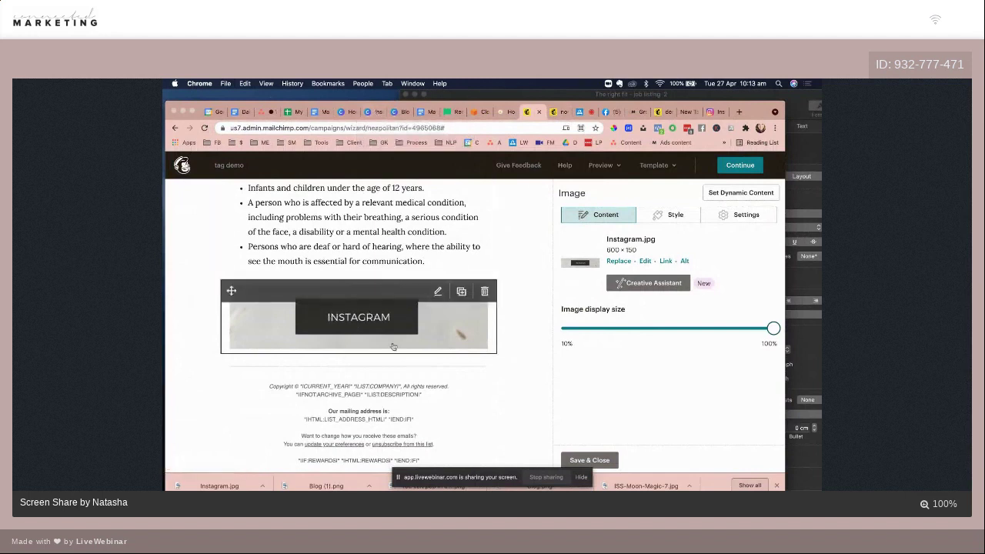
Step: Switch back to the Canva design, dismiss the download message and delete the dark rectangle behind the INSTAGRAM text
click(379, 114)
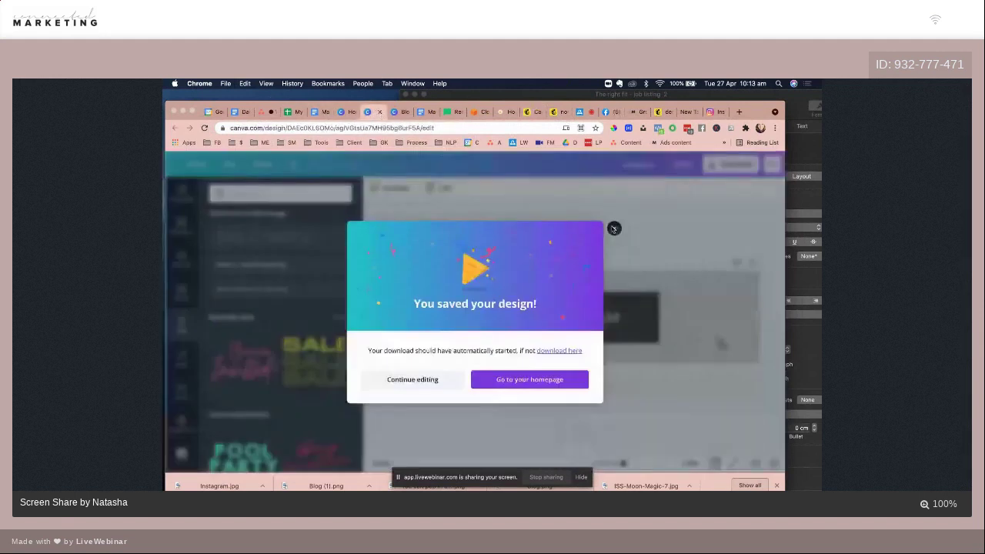
click(613, 229)
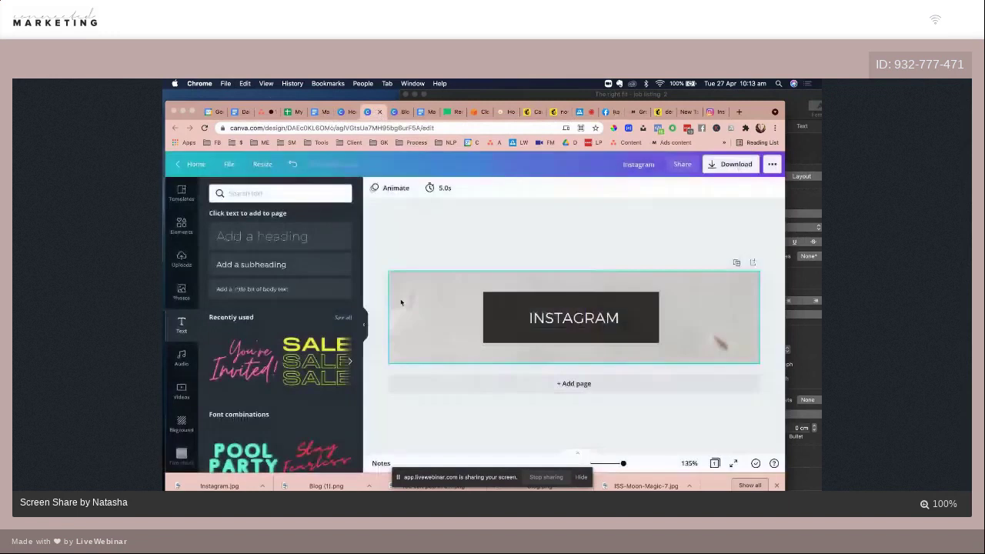
click(528, 302)
key(Delete)
Step: Add the green room photo with the woman from the Inspired Stock folder and stretch it to fill the whole Instagram banner
scroll(180, 436, down, 15)
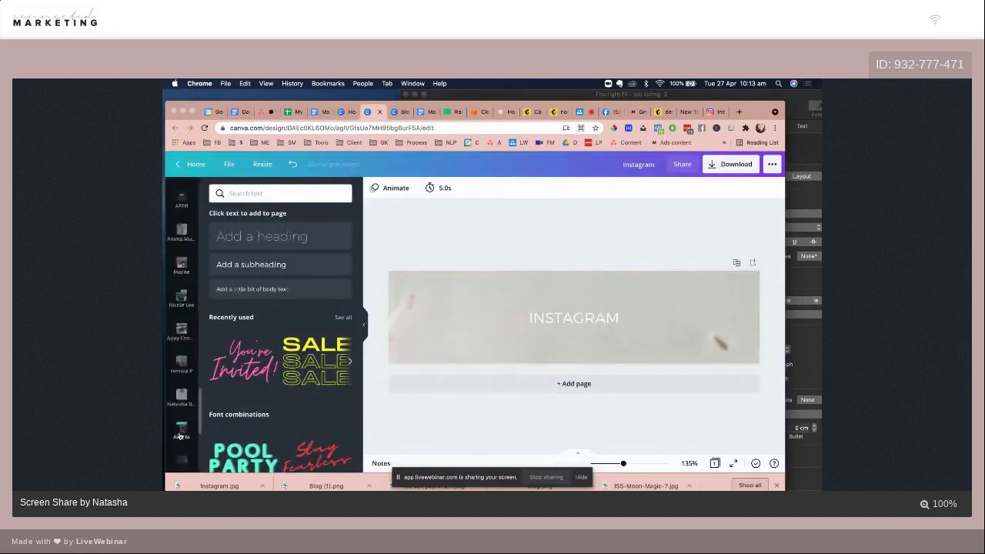
scroll(180, 436, down, 5)
click(192, 335)
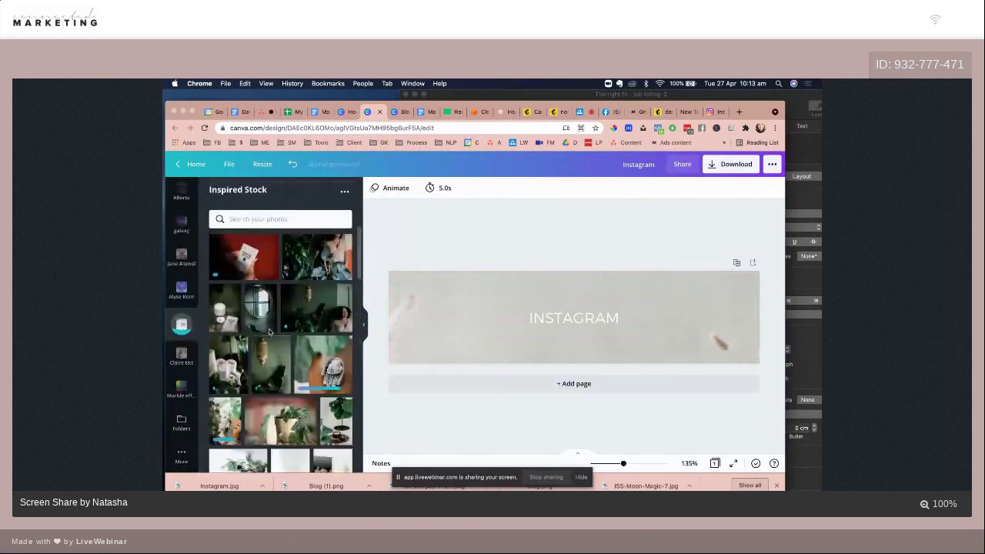
click(320, 312)
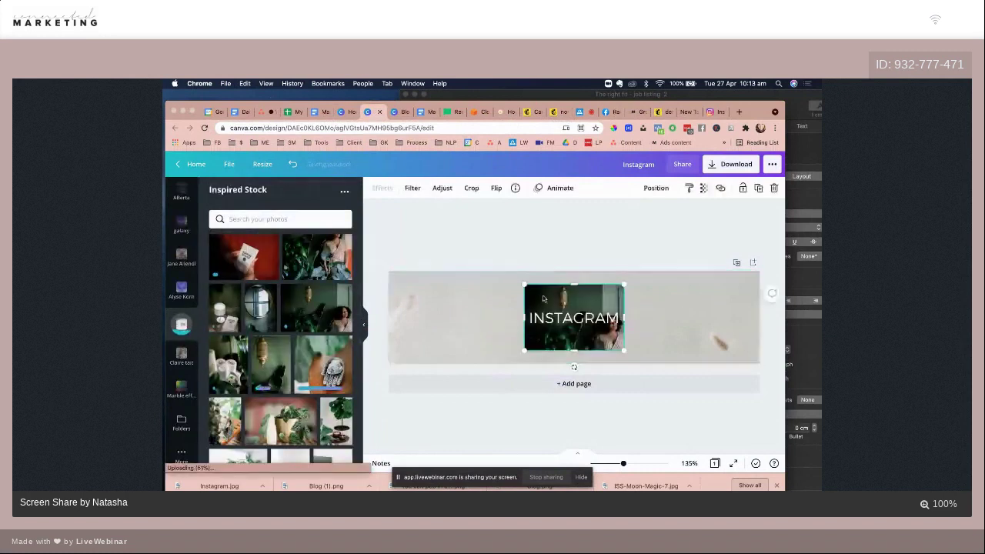
drag(454, 315, 383, 326)
drag(626, 317, 766, 312)
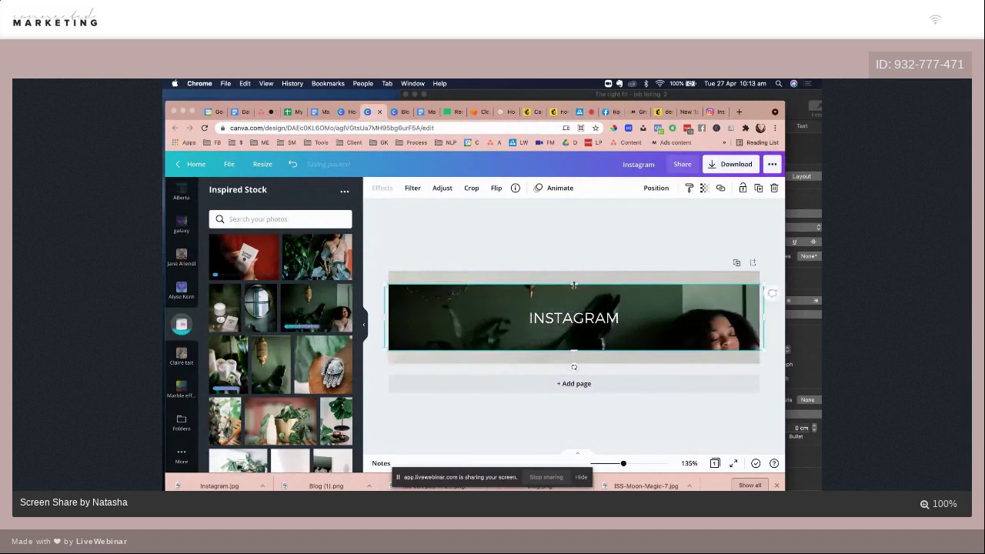
drag(573, 285, 574, 271)
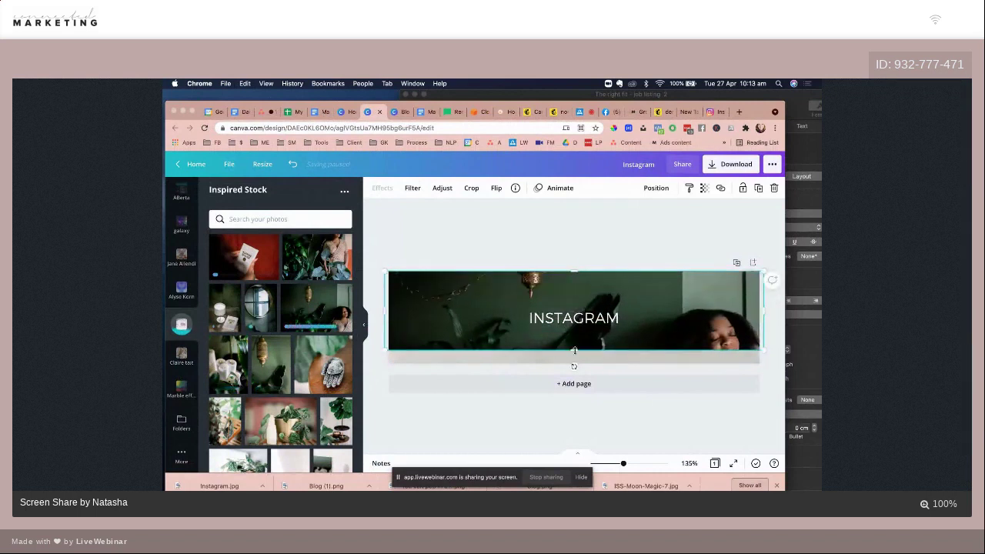
drag(574, 350, 574, 362)
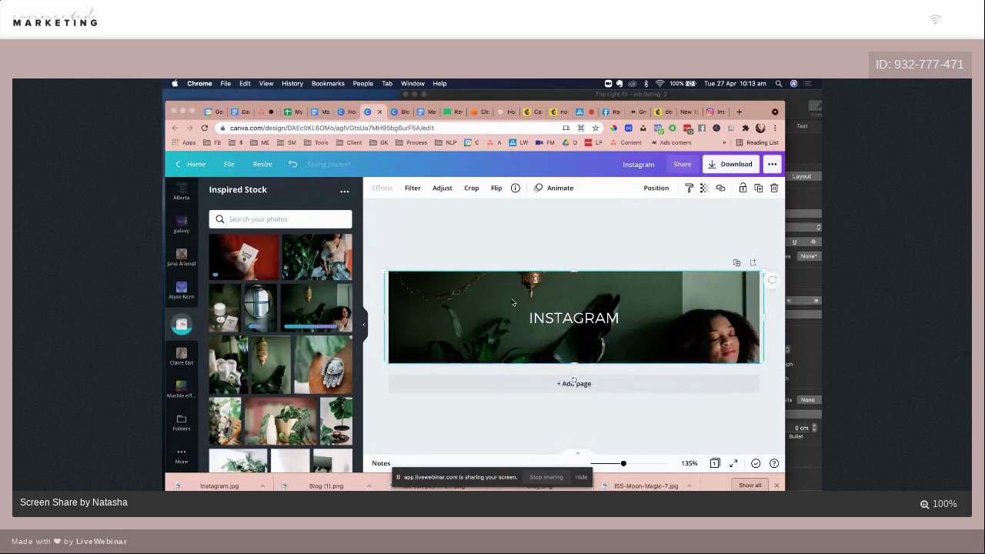
click(508, 251)
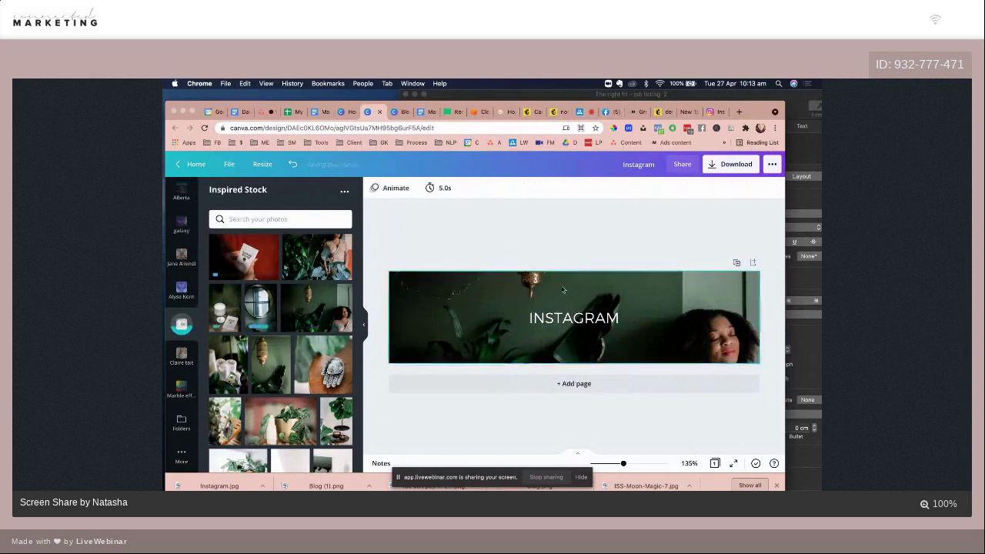
Step: Make the INSTAGRAM text on the banner bold
click(565, 321)
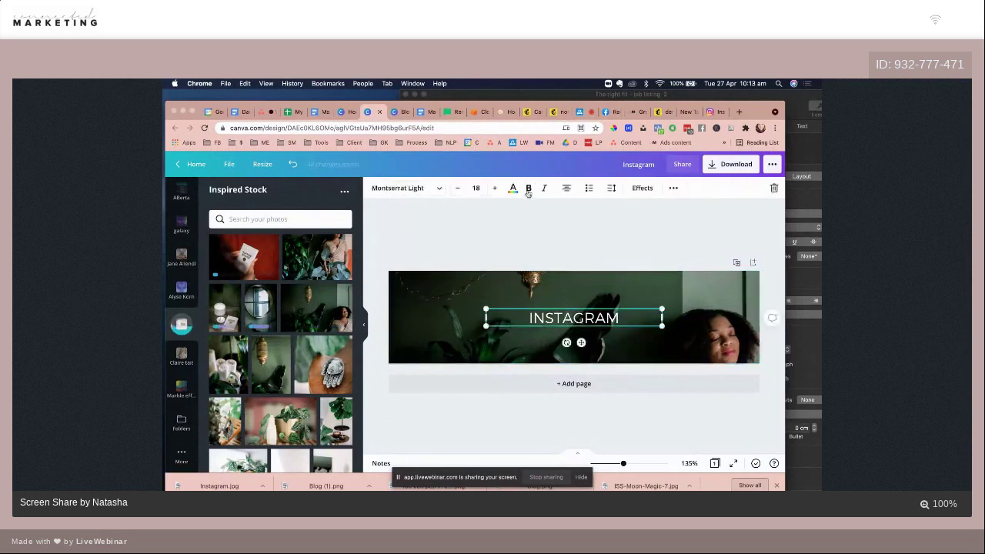
click(528, 189)
click(521, 239)
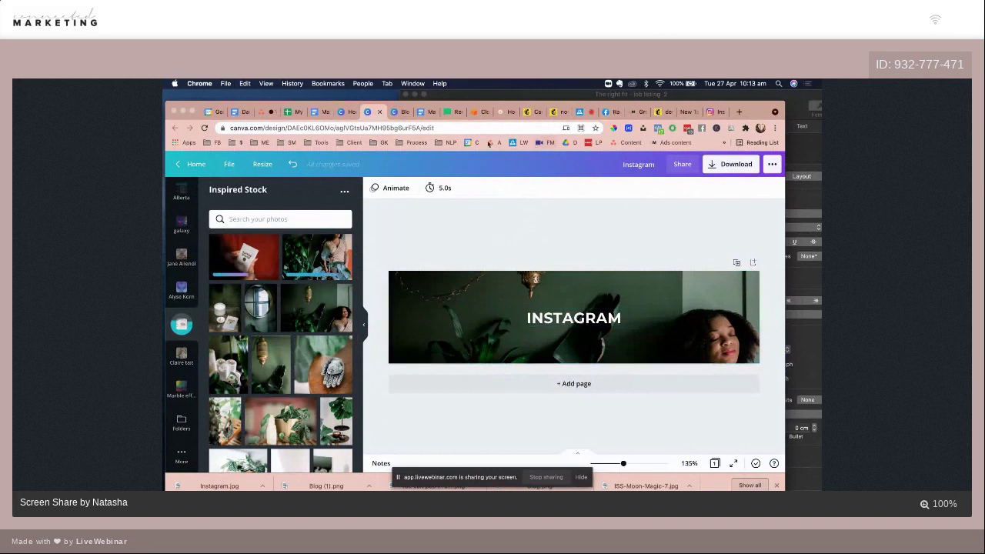
Step: Check the MailChimp Mentoring Beta outline and the webinar room, and create a new custom 600 x 400 px design in Canva
click(325, 113)
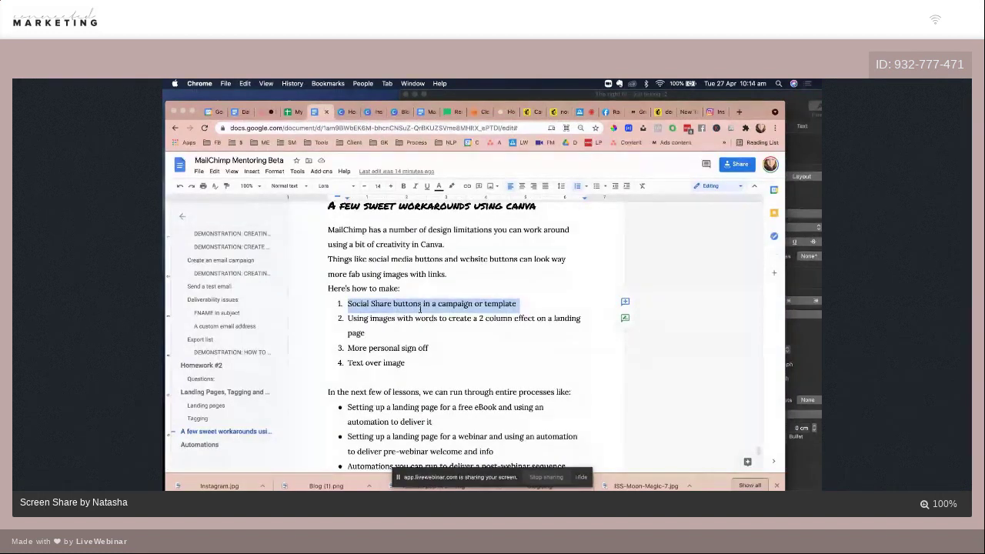
click(578, 113)
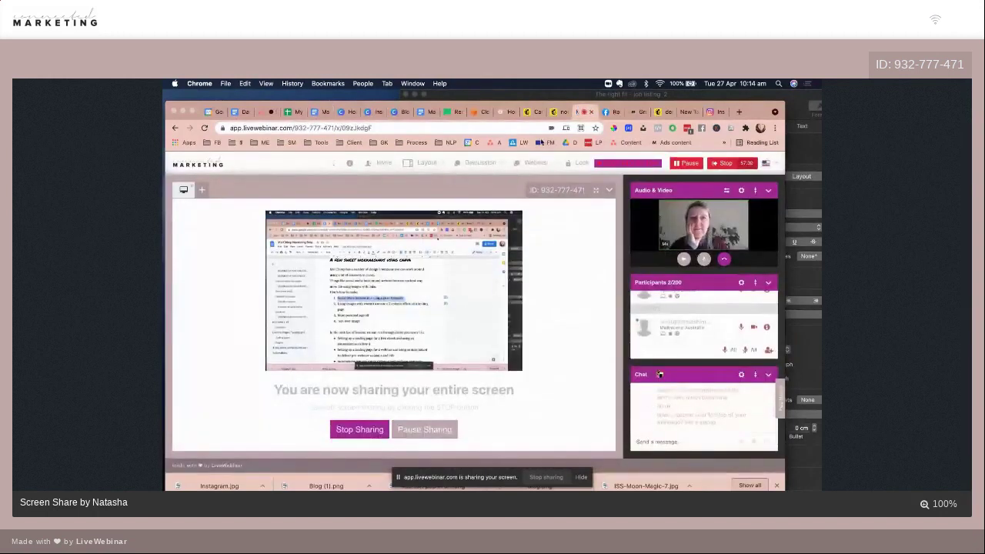
click(351, 115)
click(701, 216)
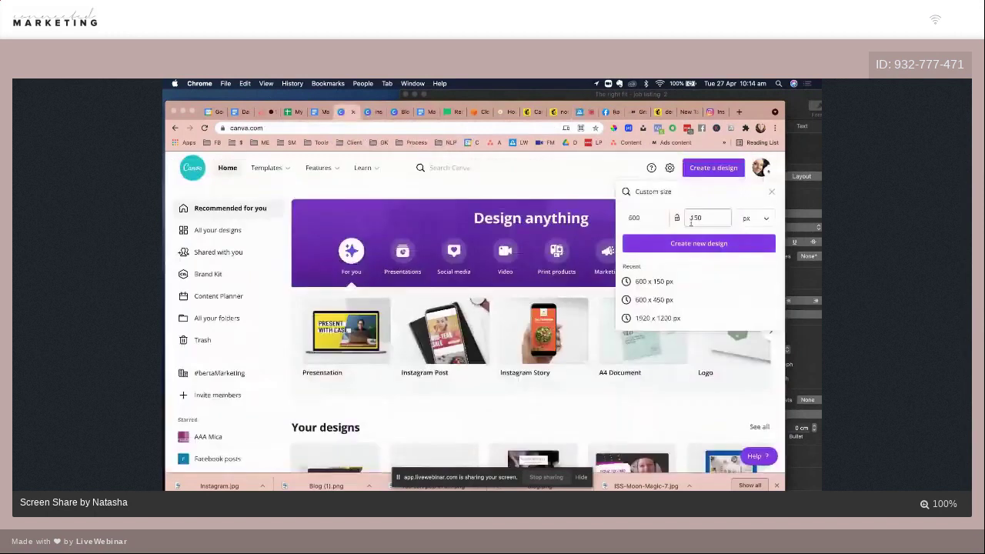
drag(702, 216, 687, 217)
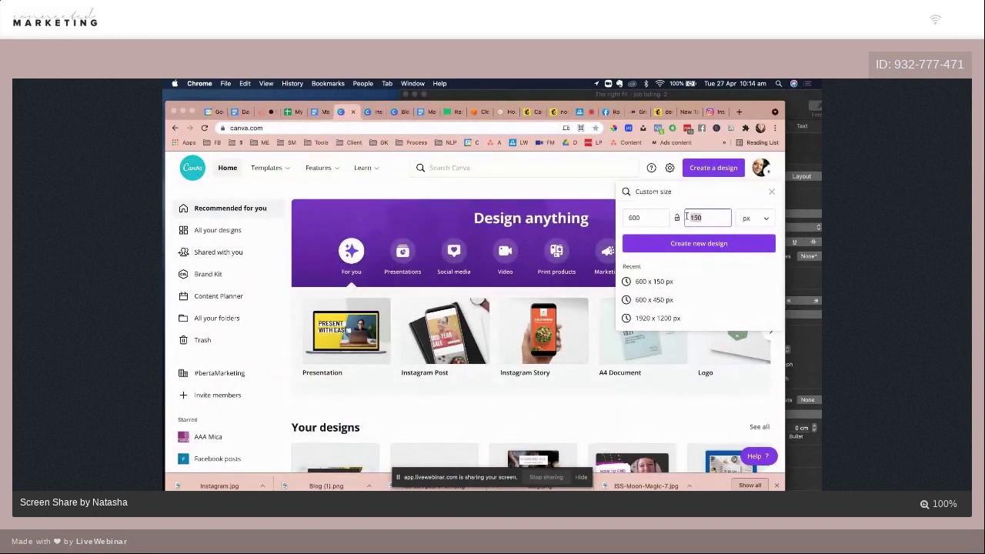
text(400)
click(694, 243)
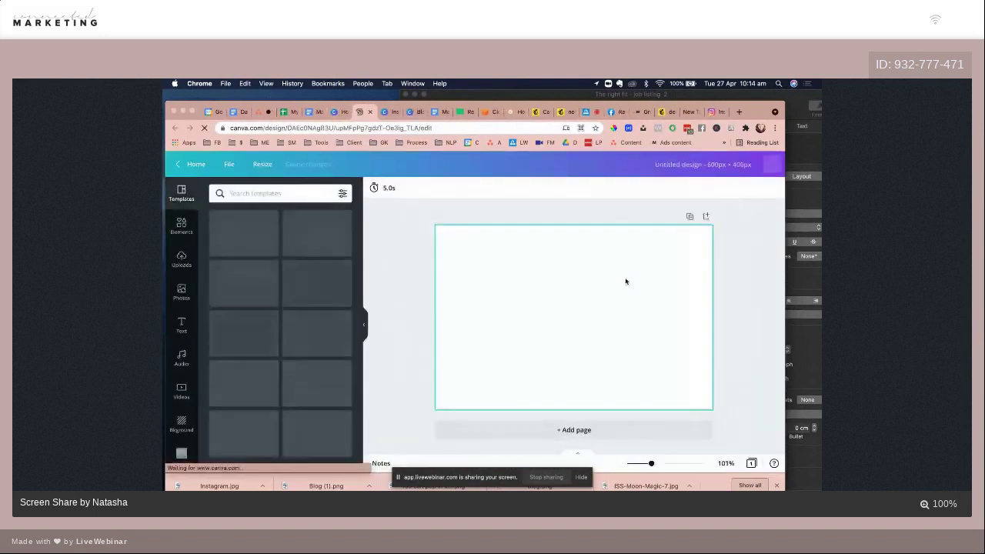
Step: Add the gold lantern photo from the Inspired Stock folder, align it with the canvas's left edge and enlarge it to full height
scroll(181, 423, down, 5)
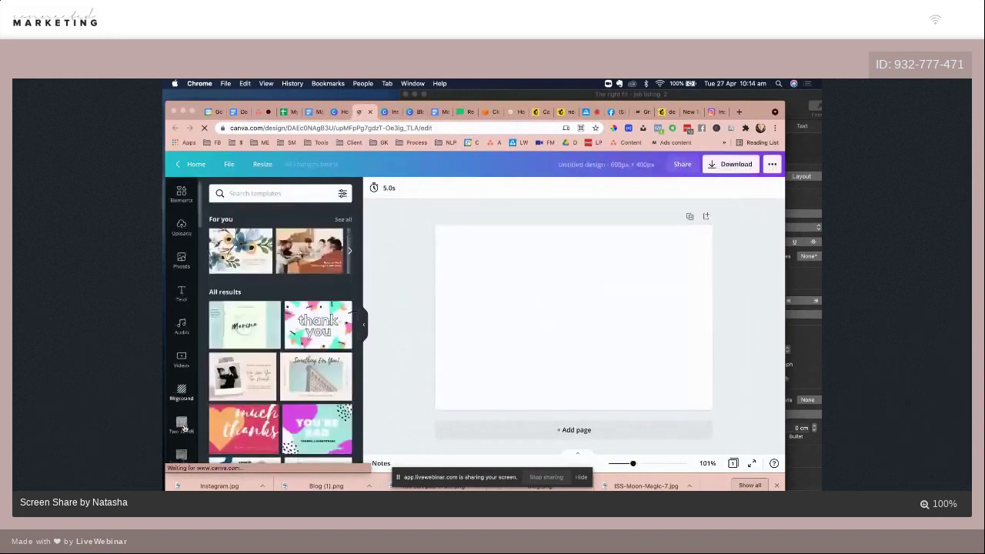
scroll(182, 424, down, 5)
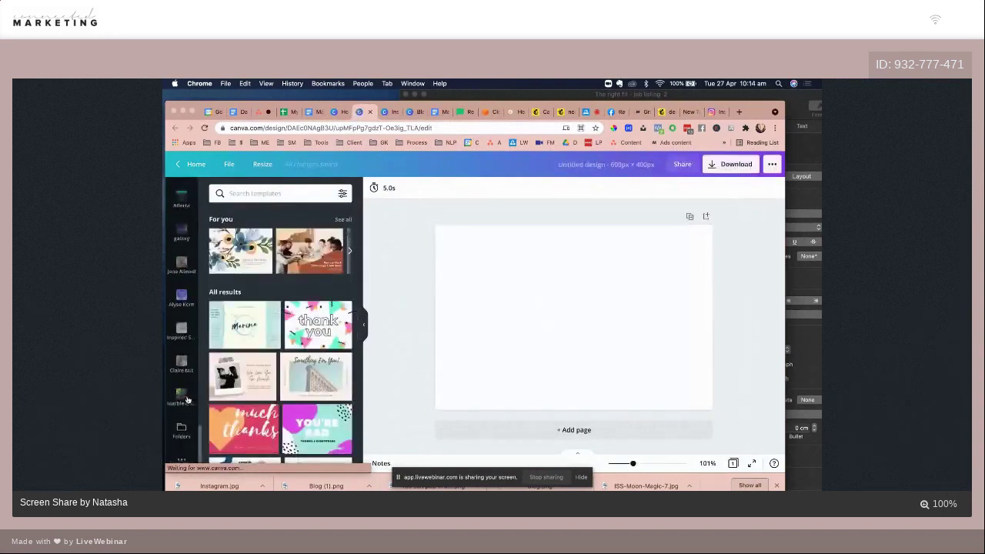
click(182, 322)
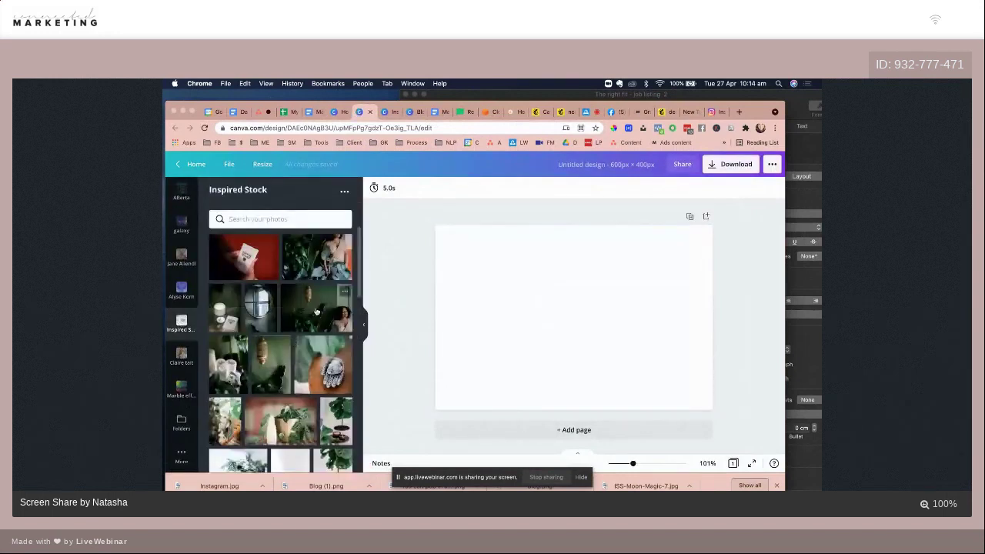
click(274, 350)
drag(573, 320, 478, 294)
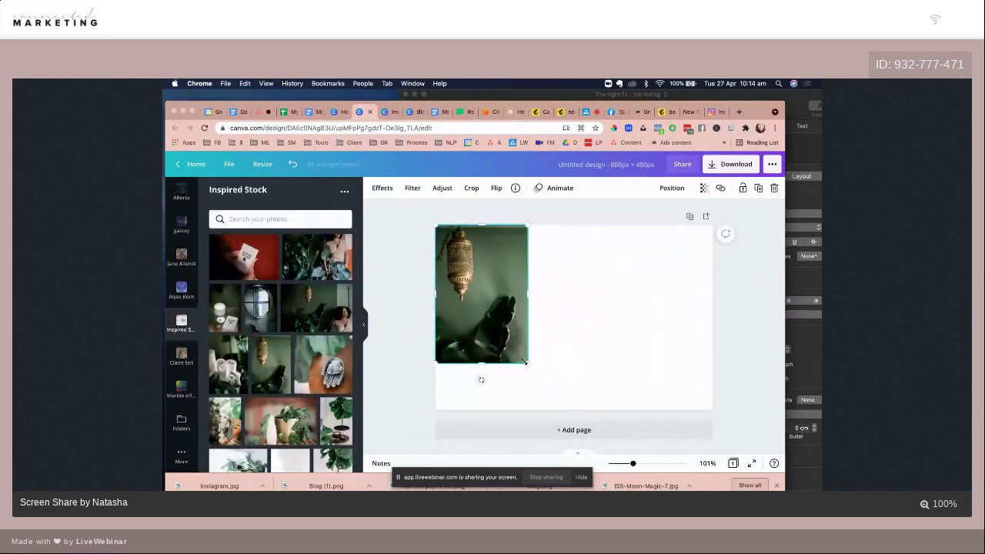
drag(539, 370, 581, 395)
click(385, 330)
Step: Add a subheading text box and move it to the upper part of the white area beside the photo
scroll(179, 277, up, 5)
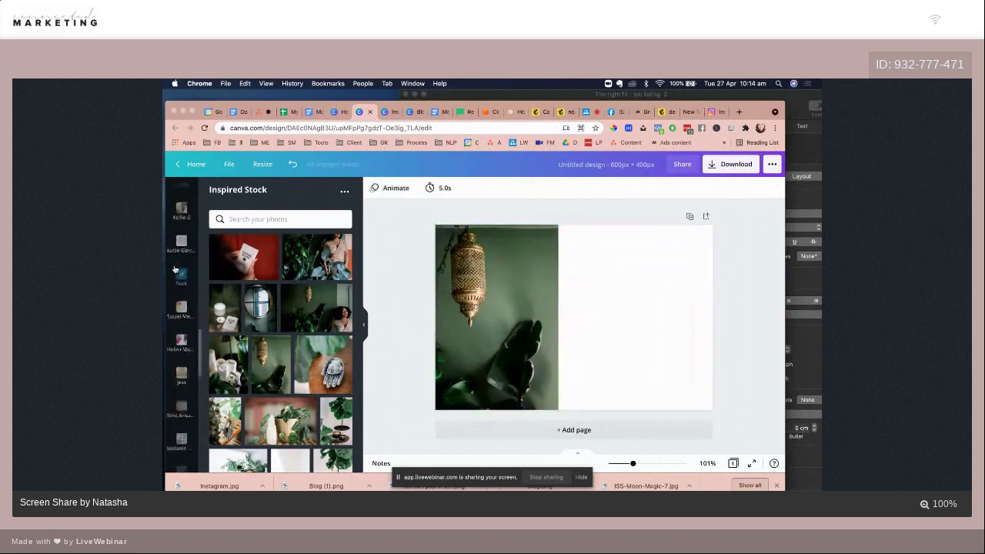
click(181, 324)
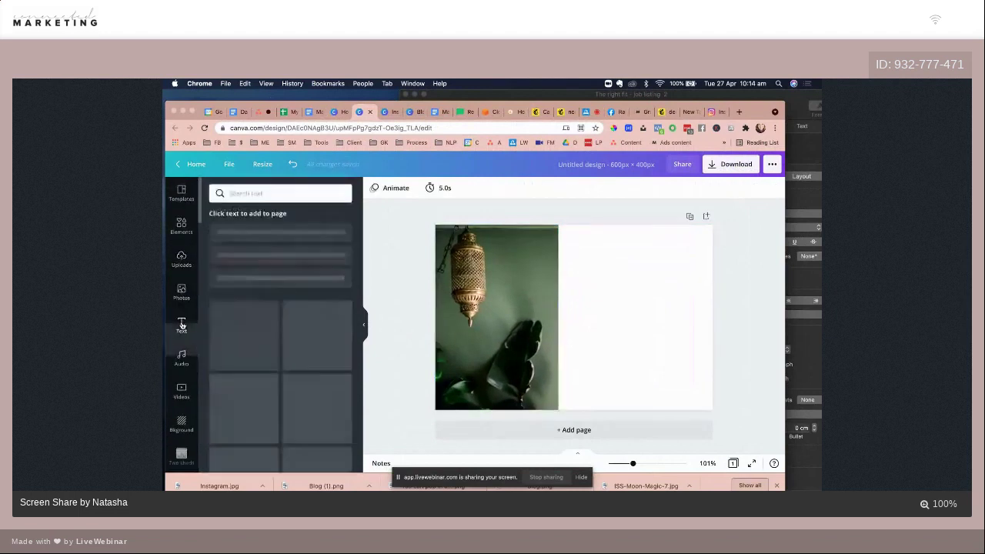
click(256, 263)
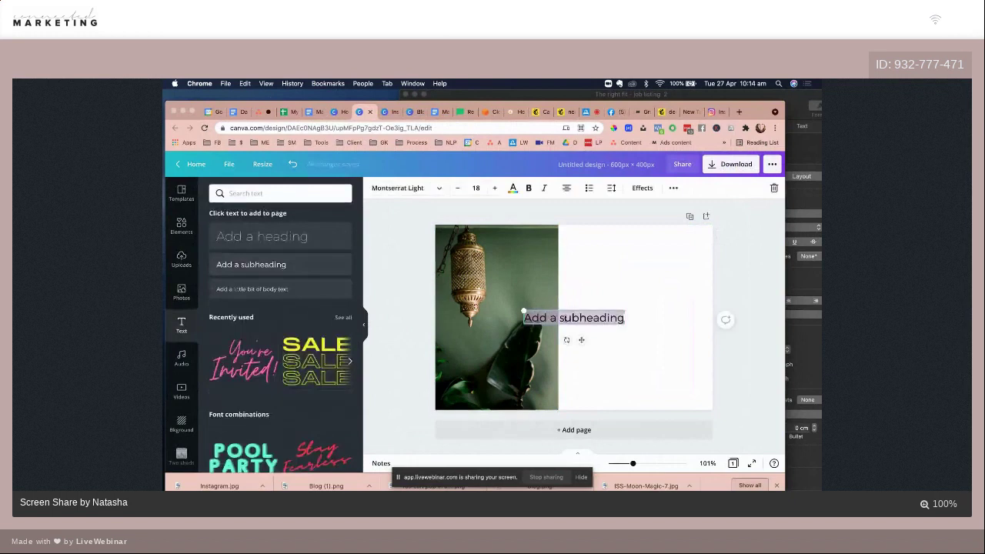
drag(581, 341, 651, 273)
Step: Switch to the Mailchimp campaign, save and close the Instagram image block and insert an Image + Text block above it
click(547, 112)
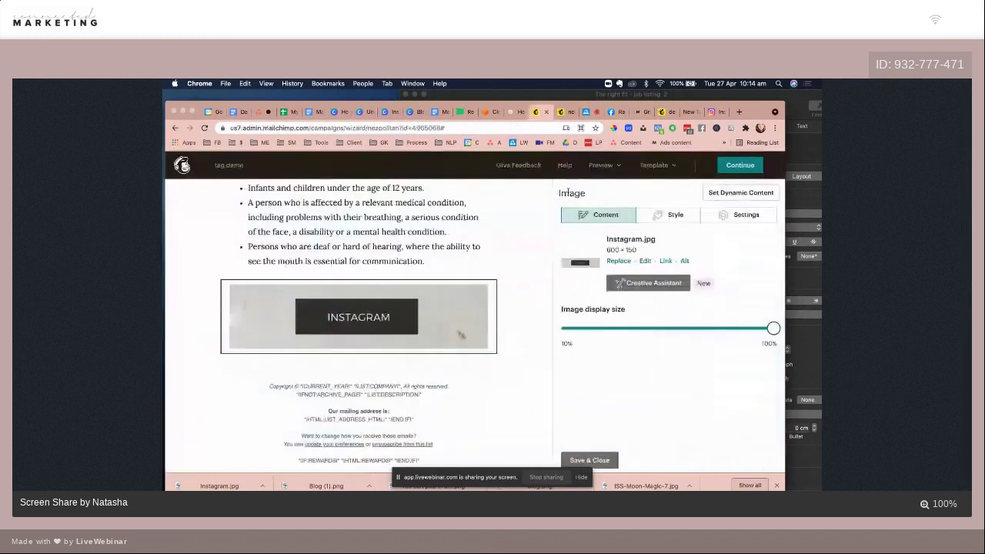
click(579, 459)
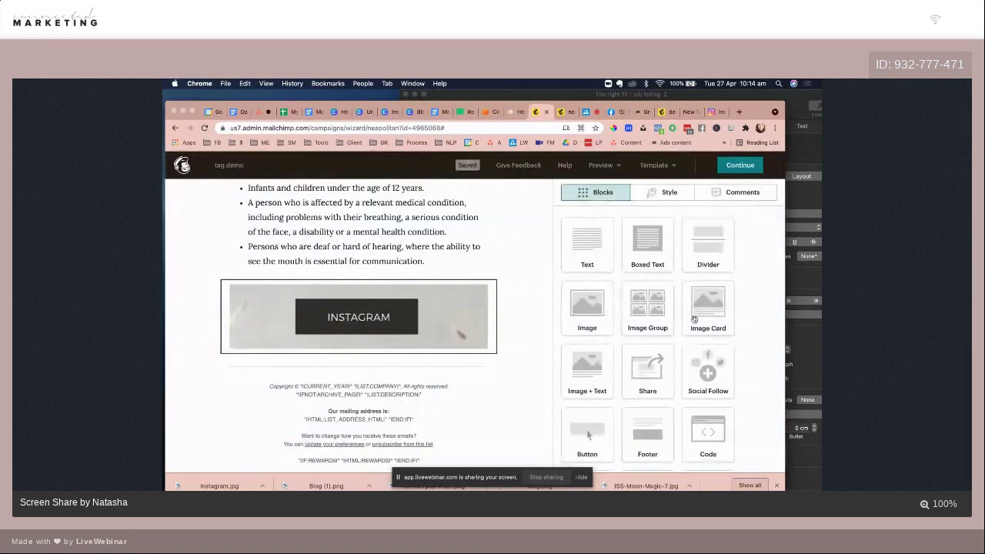
drag(533, 356, 391, 288)
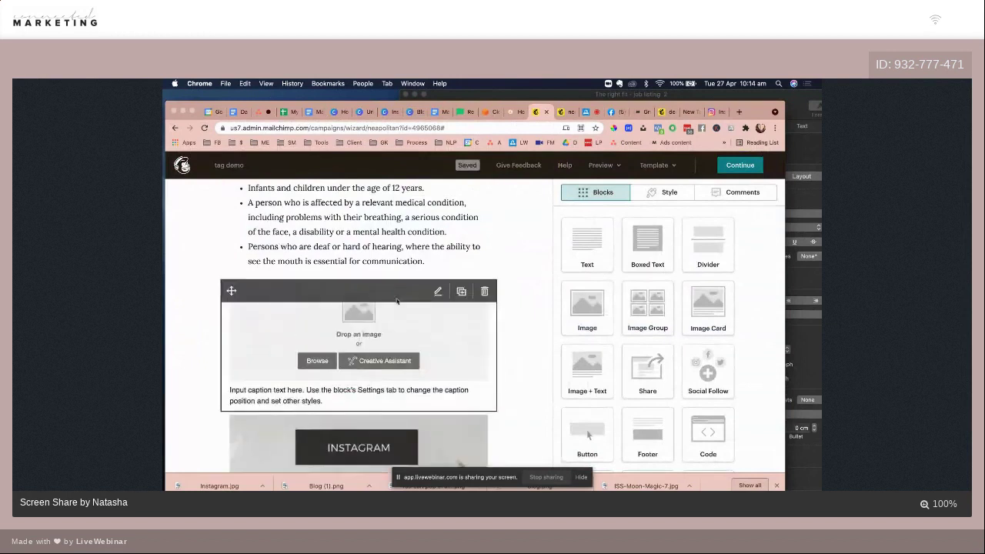
Step: Set the Image + Text block's image position to Right and open its content for editing
click(724, 216)
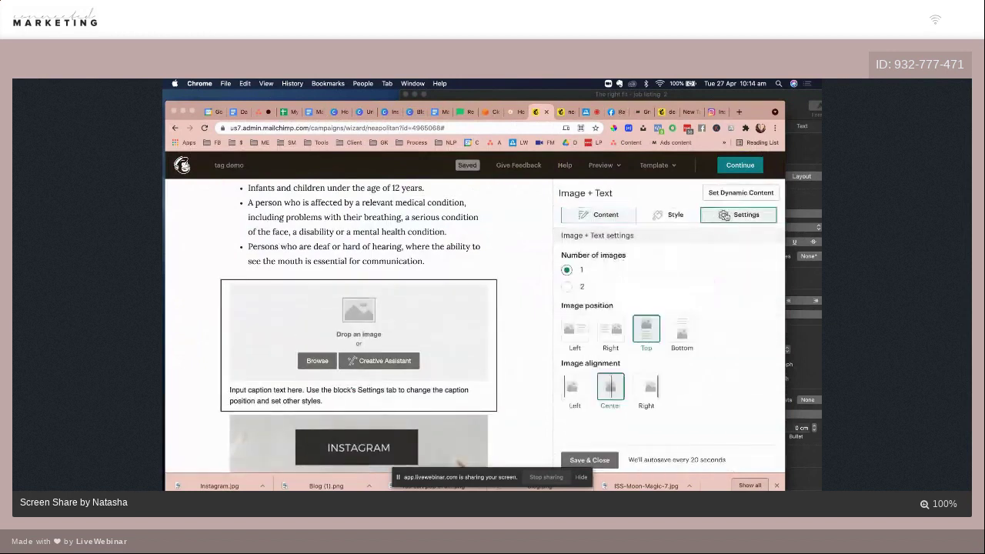
click(612, 331)
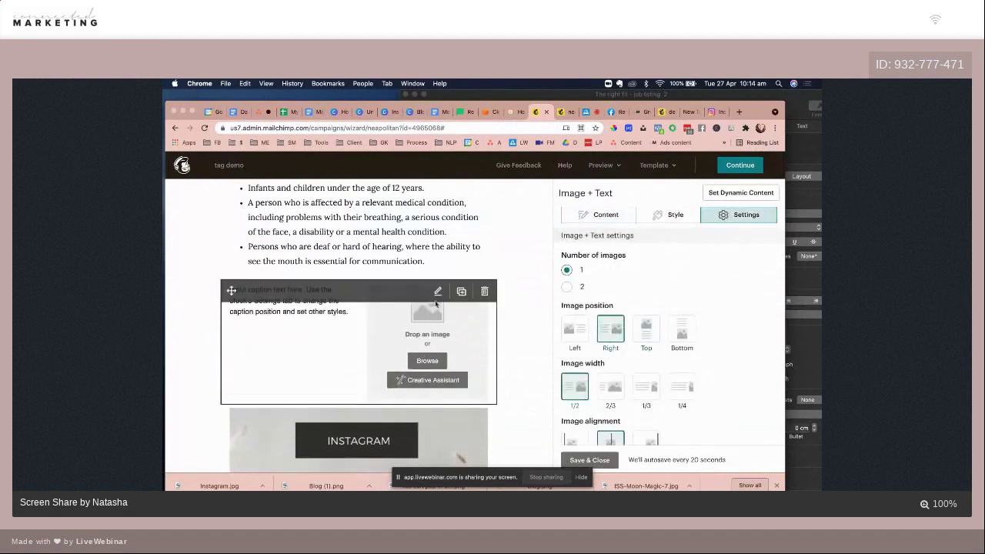
click(345, 336)
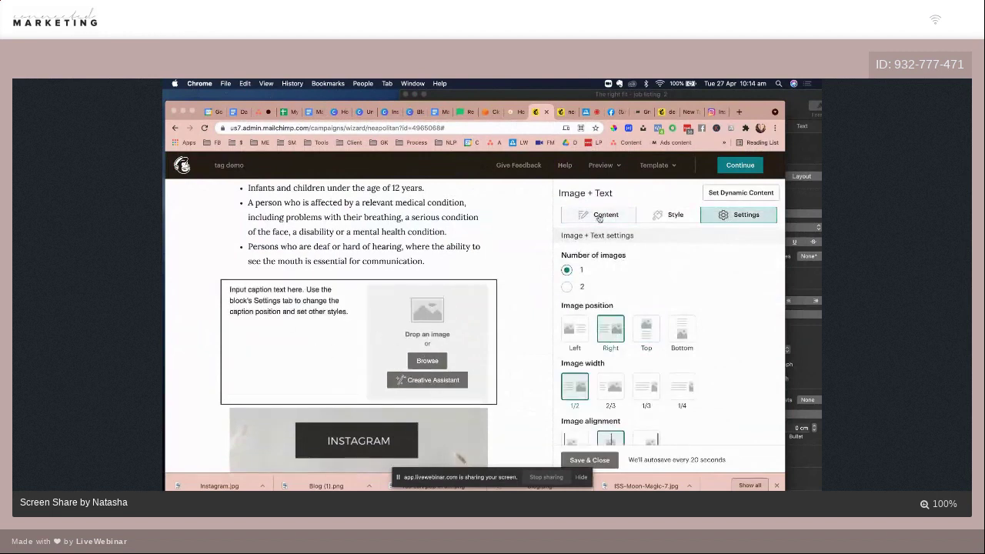
mouse_move(292, 332)
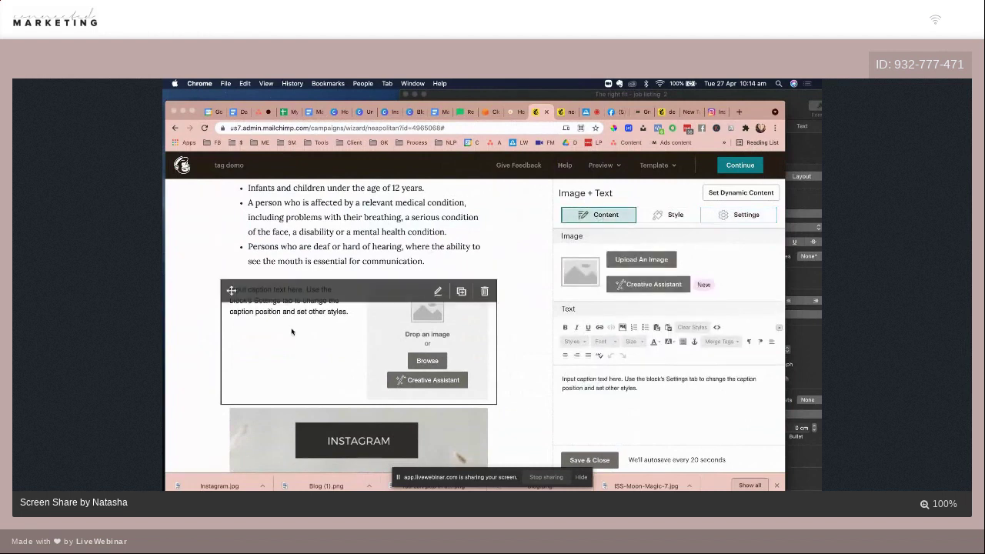
Step: Switch back to the Canva design, replace the subheading with "Make it work for me" and enlarge it to font size 47.5
click(368, 114)
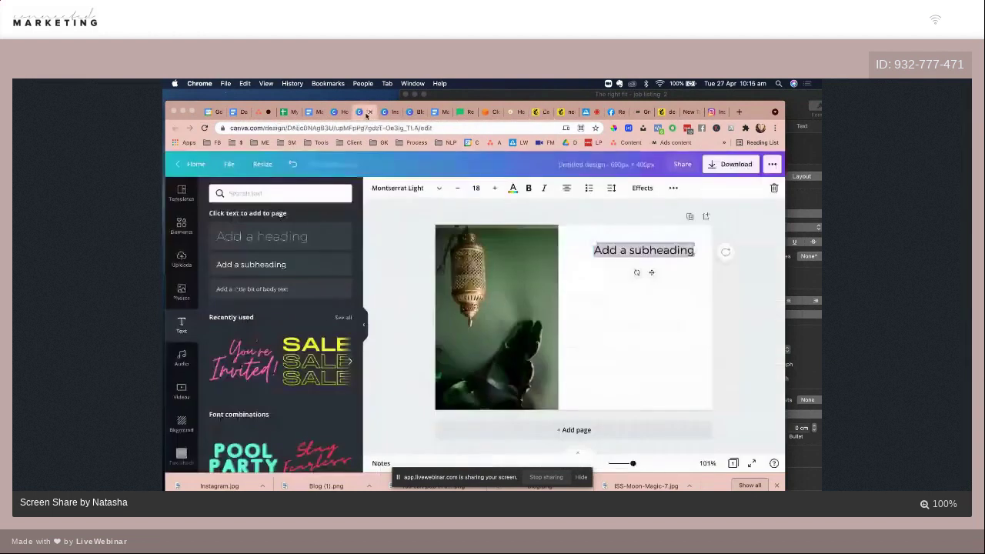
text(Mak)
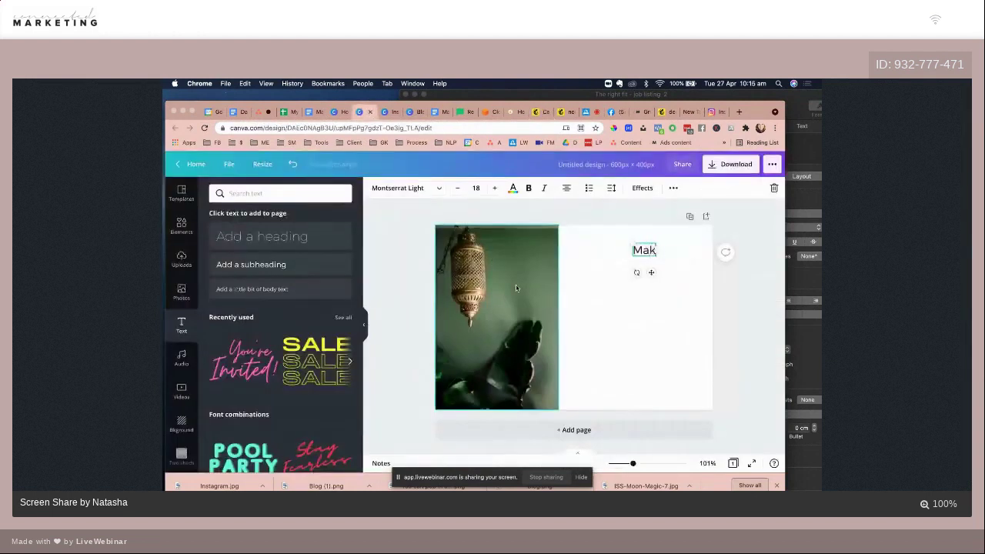
text(e it work for me)
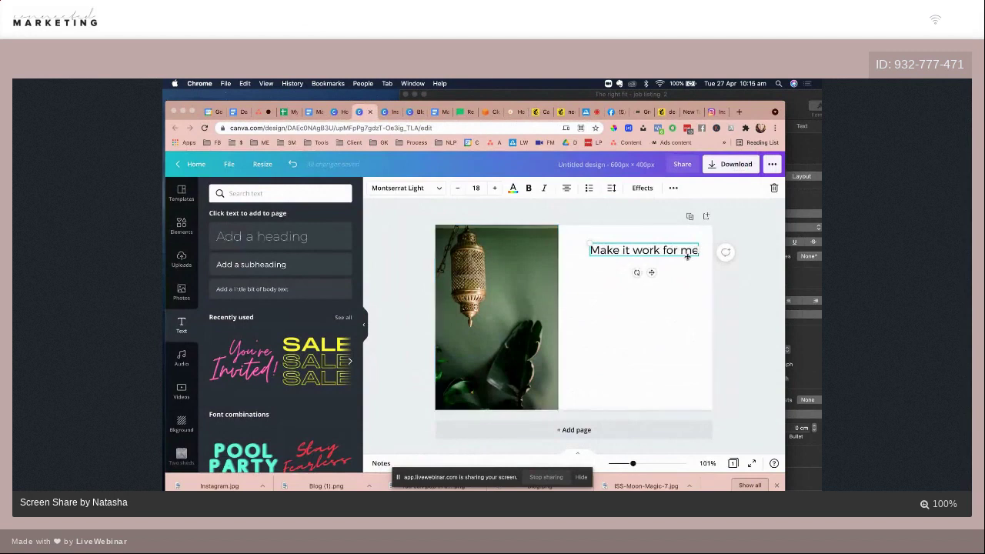
drag(700, 250, 685, 382)
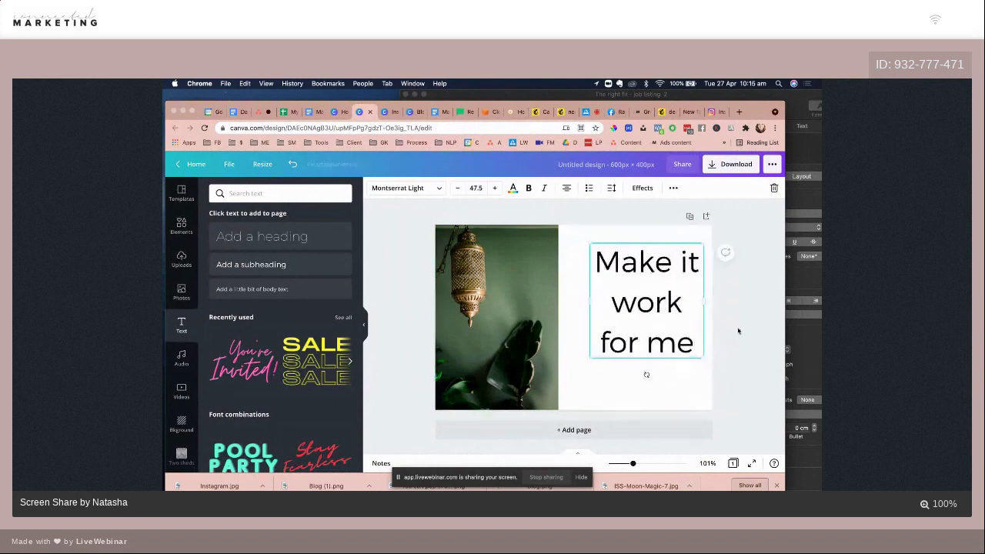
Step: Move the "Make it work for me" text slightly down and left to centre it in the white area
click(740, 330)
click(681, 325)
drag(681, 325, 672, 335)
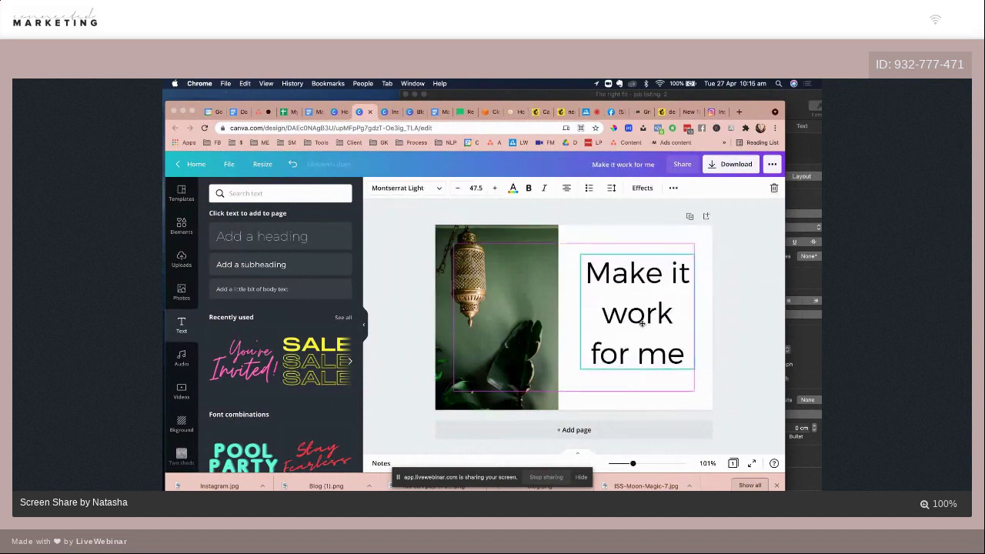
click(713, 314)
Step: Download the "Make it work for me" design as a PNG at size 1
click(725, 167)
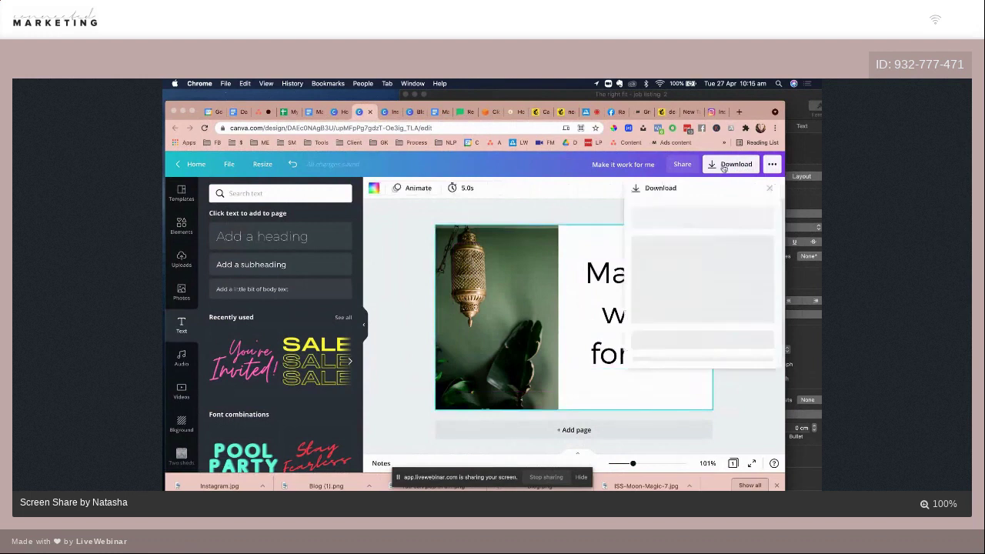
click(668, 326)
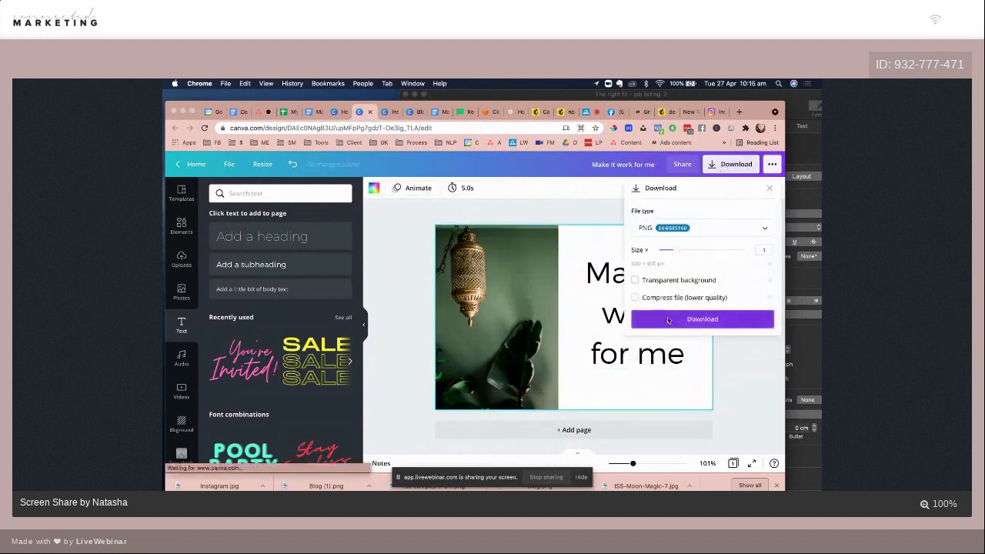
Step: Switch to the Mailchimp campaign and delete the Image + Text block above the Instagram button, confirming the deletion
click(536, 112)
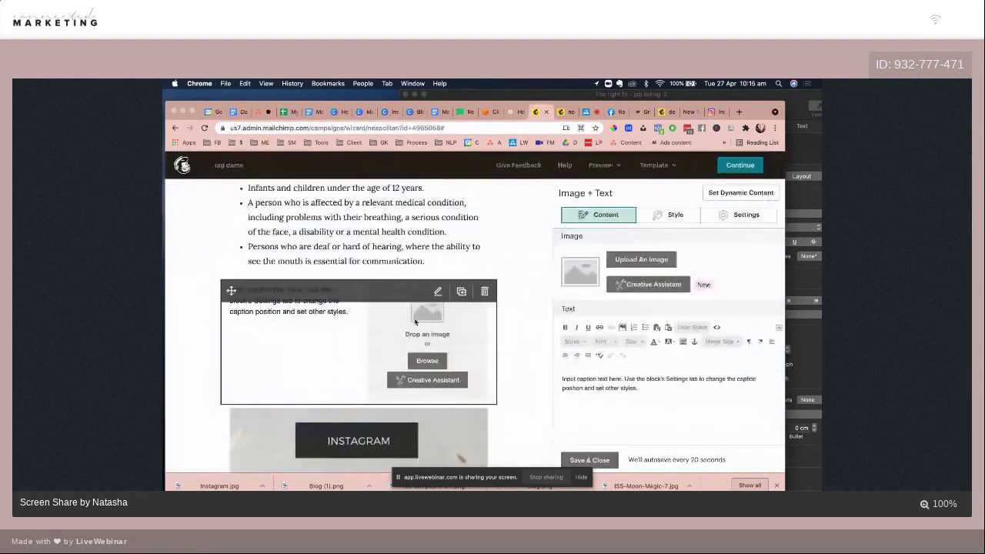
click(484, 291)
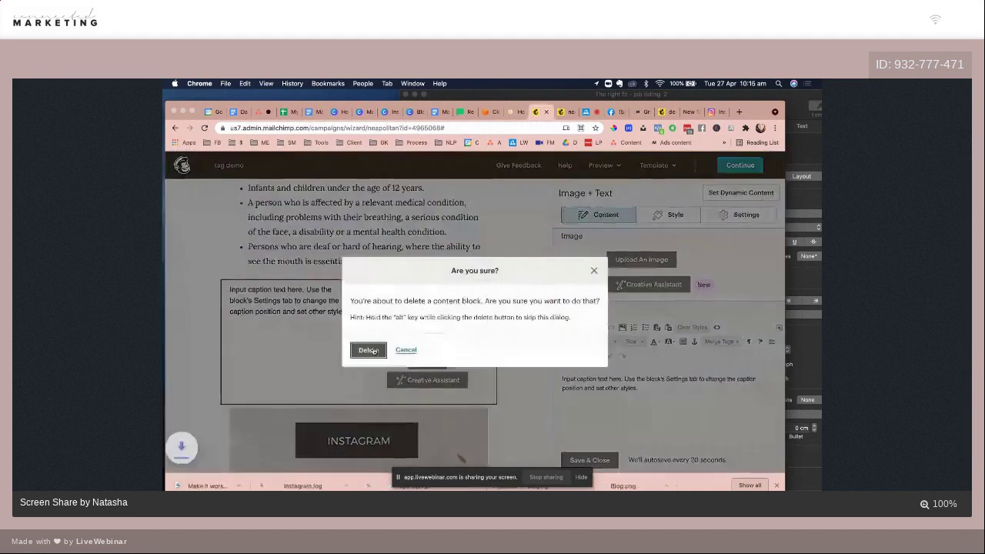
click(369, 351)
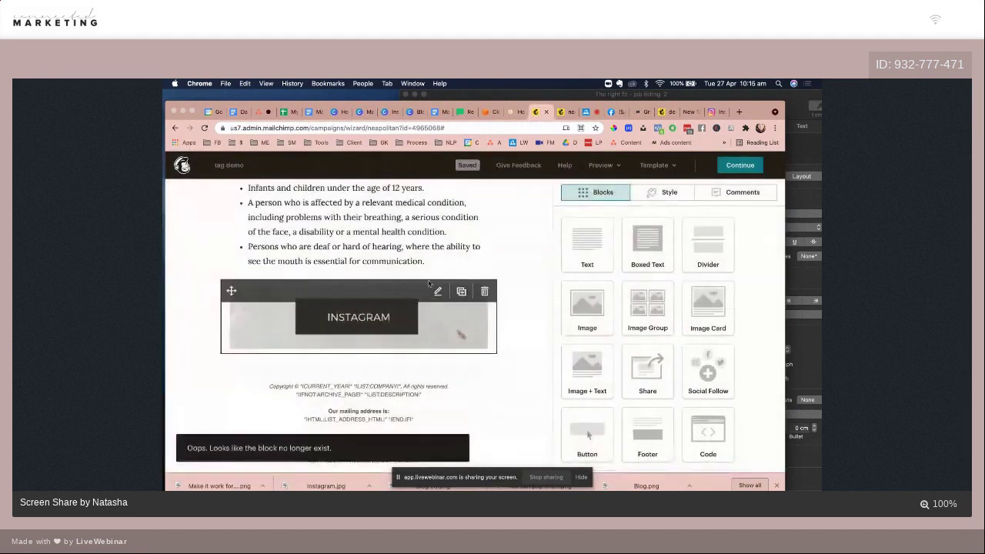
Step: Add an Image block above the Instagram button, upload "Make it work for me.png" into it, and save and close the block
drag(593, 310, 401, 269)
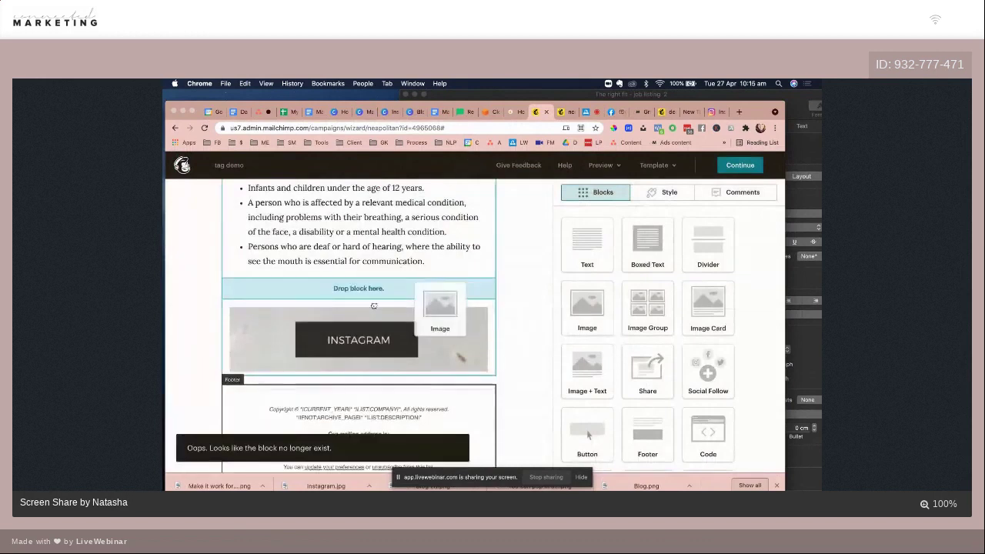
drag(374, 305, 374, 305)
click(640, 238)
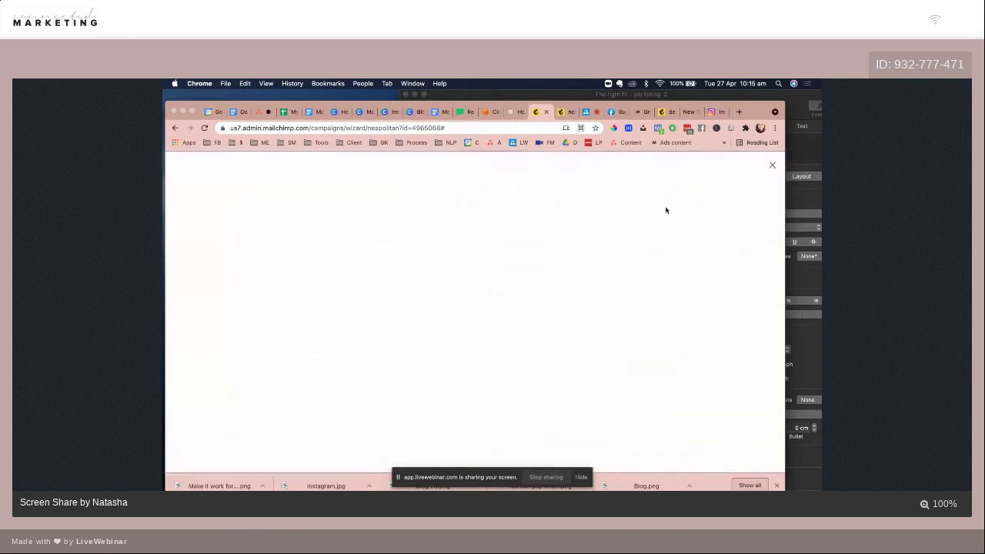
click(737, 195)
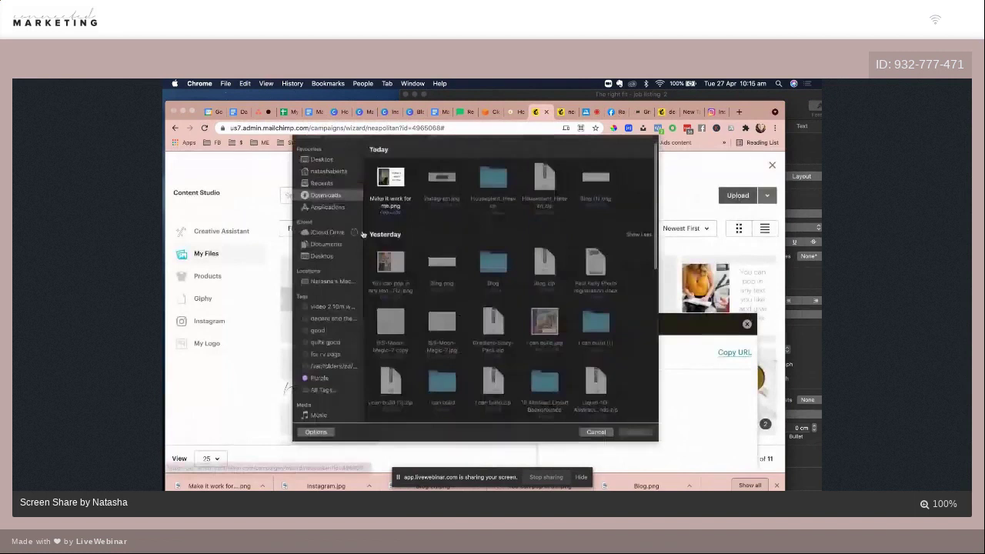
click(390, 179)
click(635, 431)
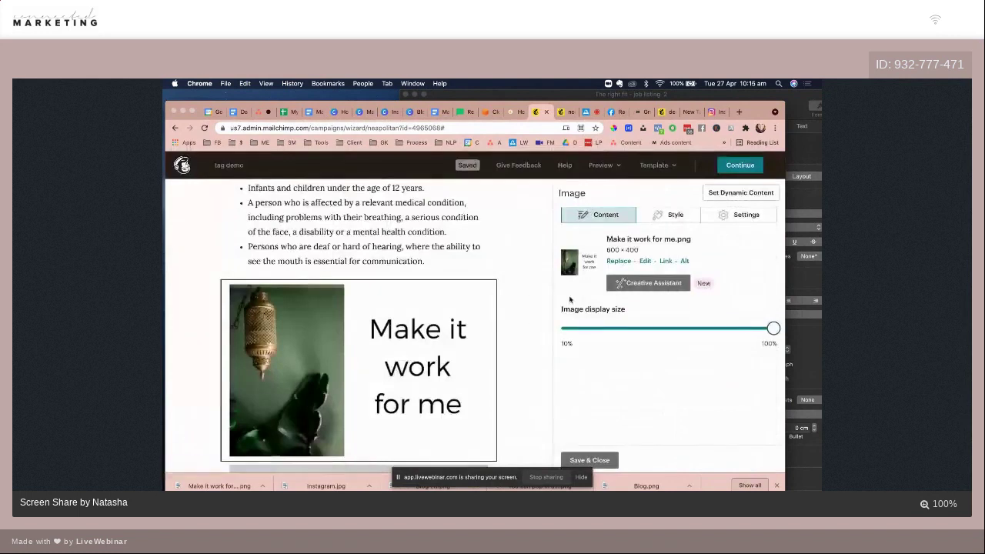
scroll(510, 369, down, 3)
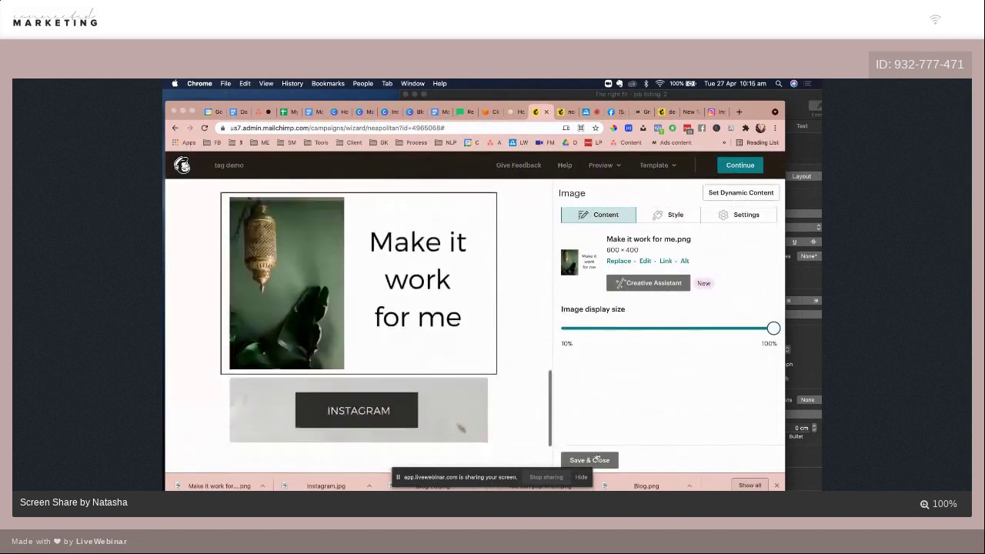
click(595, 460)
Step: Preview the email in the mobile view, check how the "Make it work for me" image displays, and exit the preview
mouse_move(388, 298)
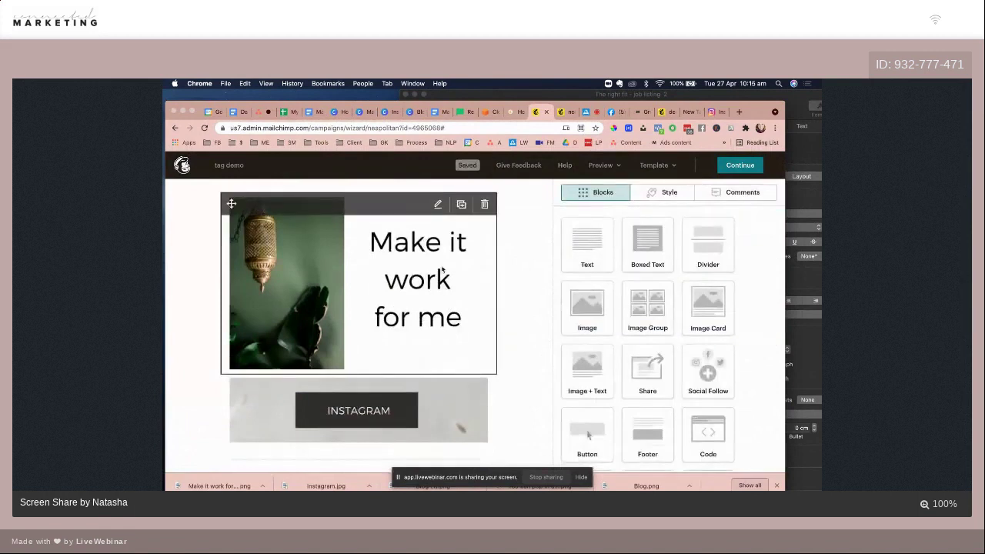
click(614, 166)
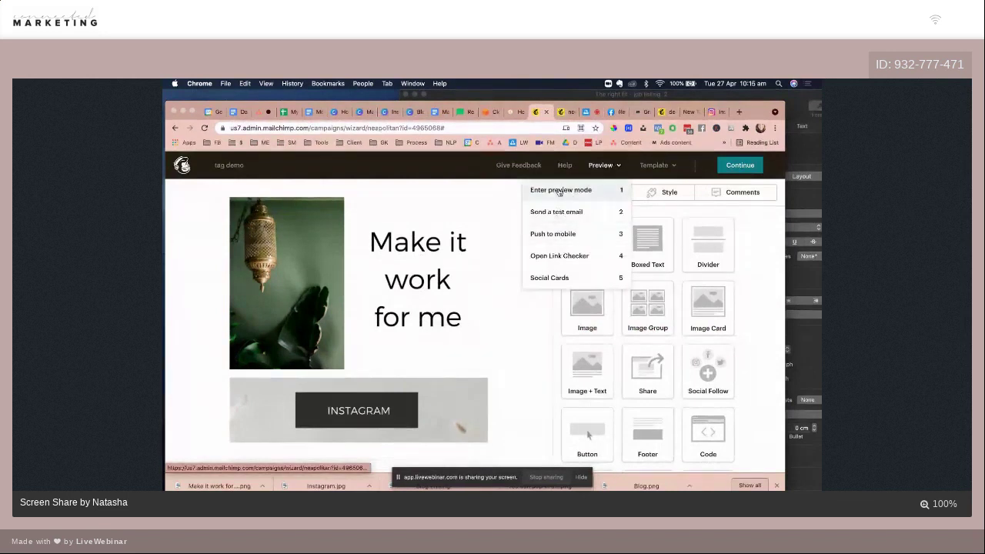
click(558, 191)
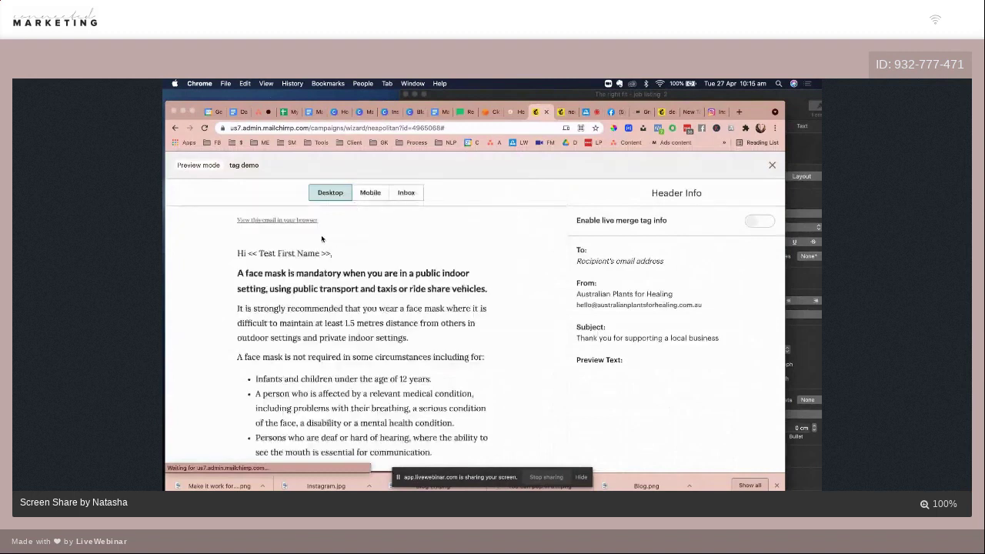
click(370, 192)
scroll(378, 332, down, 5)
scroll(378, 332, up, 5)
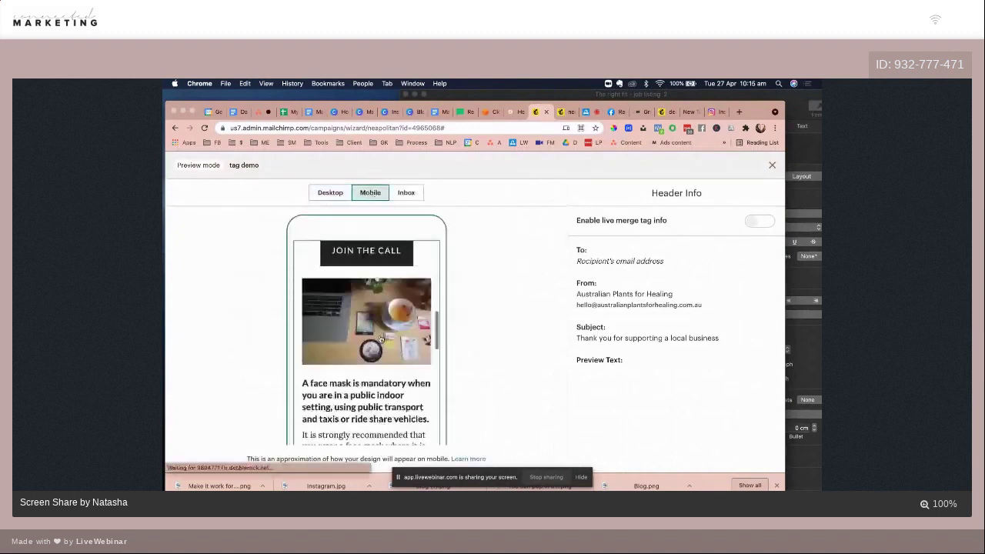
scroll(381, 338, down, 8)
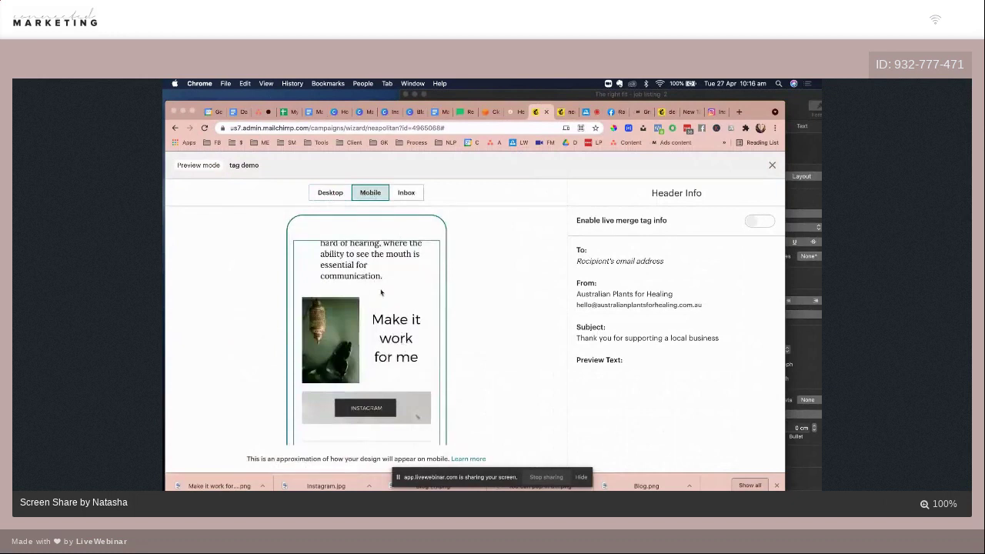
click(772, 165)
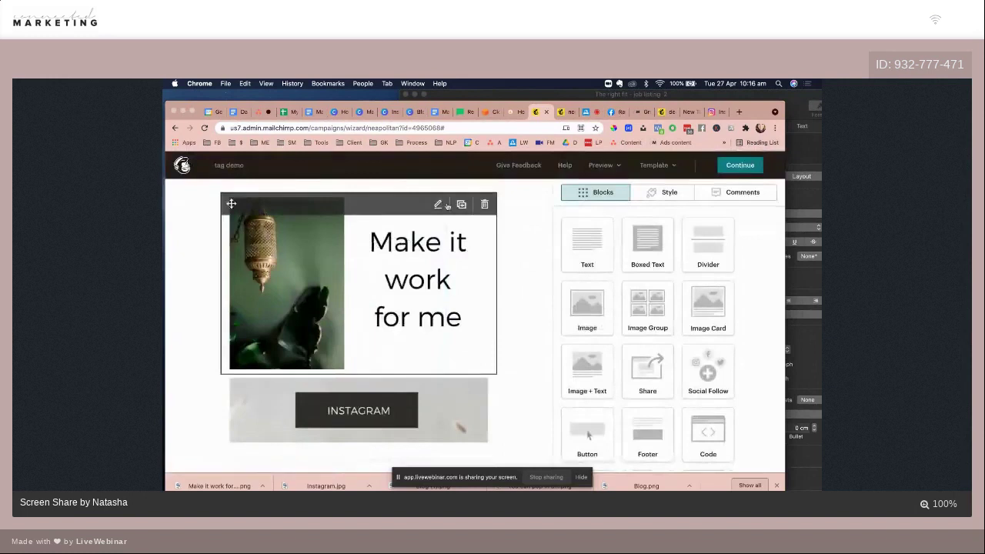
Step: Switch to the MailChimp Mentoring Beta document in Google Docs and highlight the "More personal sign off" item
click(319, 112)
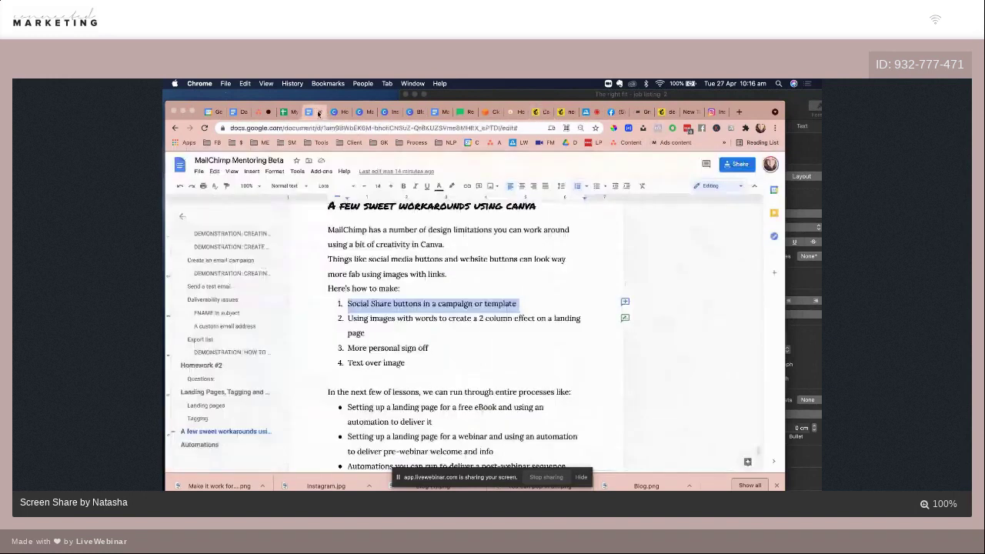
drag(347, 348, 444, 347)
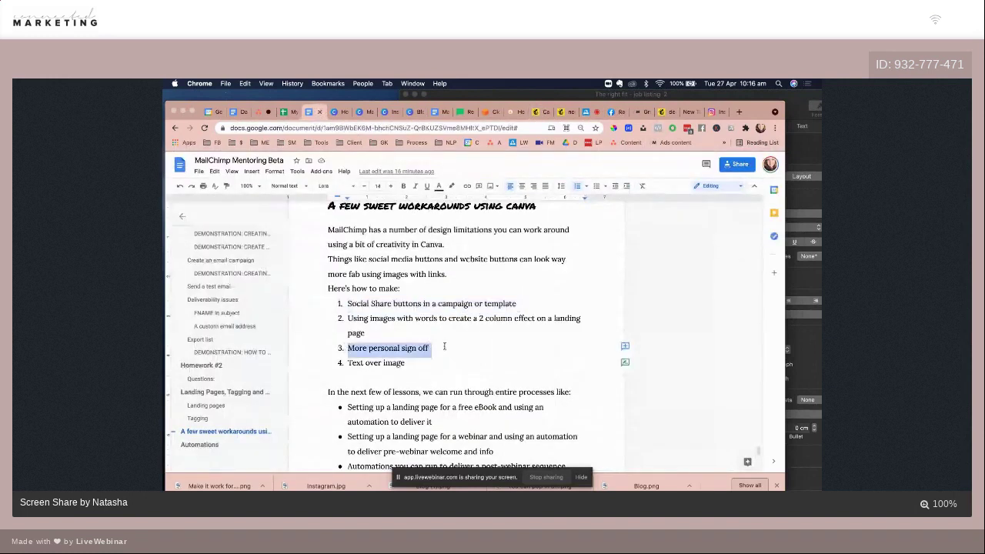
Step: Switch to the Instagram design in Canva, add a second page and place a subheading on it containing the sender's first name
click(394, 116)
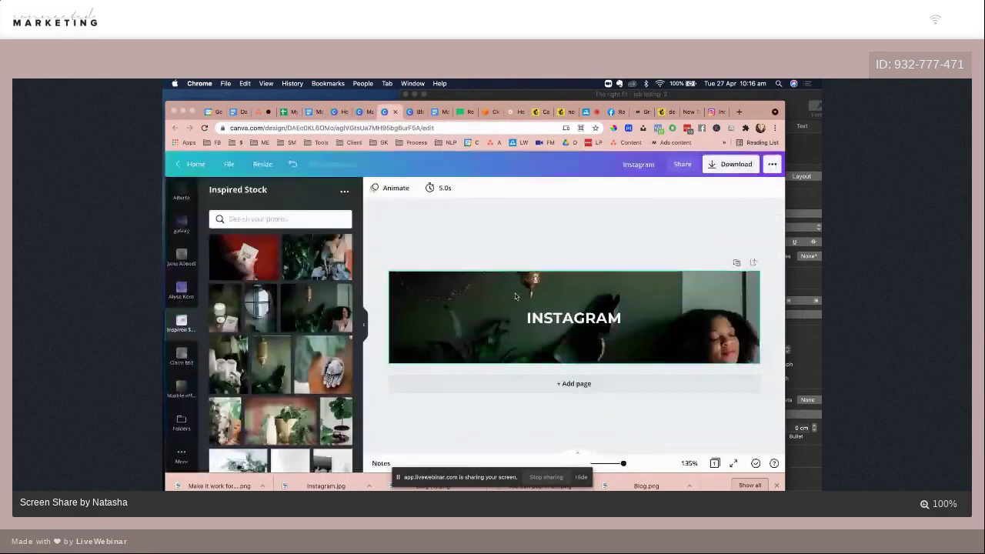
click(551, 383)
scroll(177, 277, up, 5)
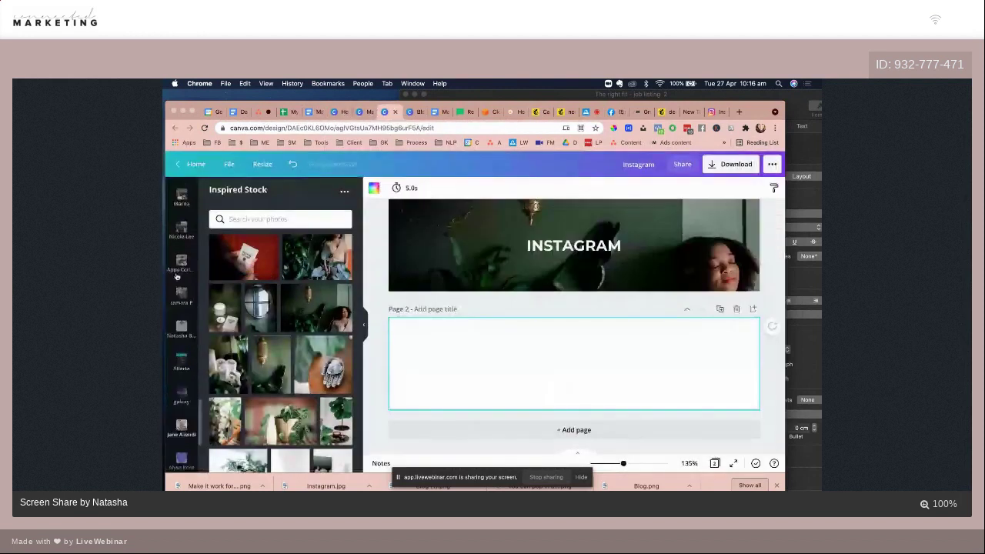
click(182, 324)
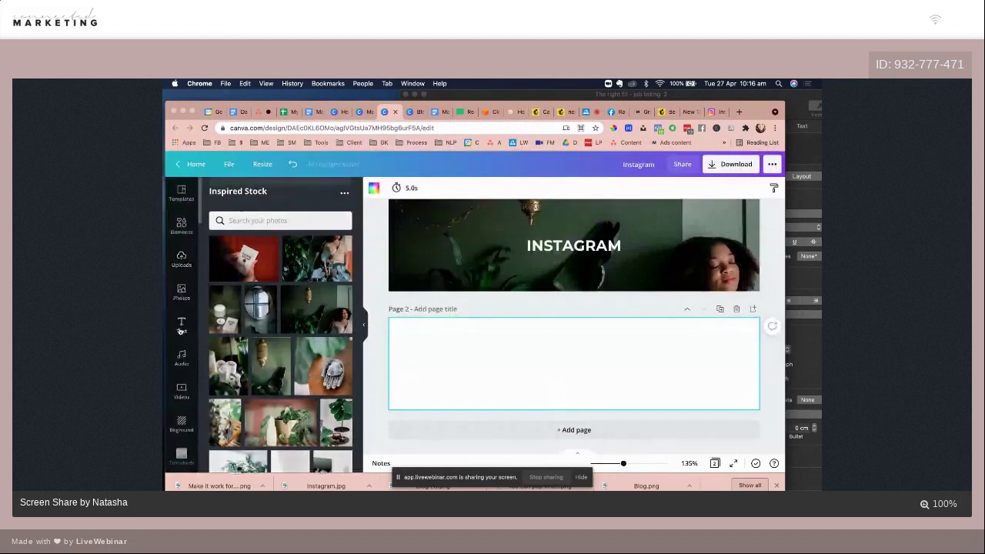
click(243, 266)
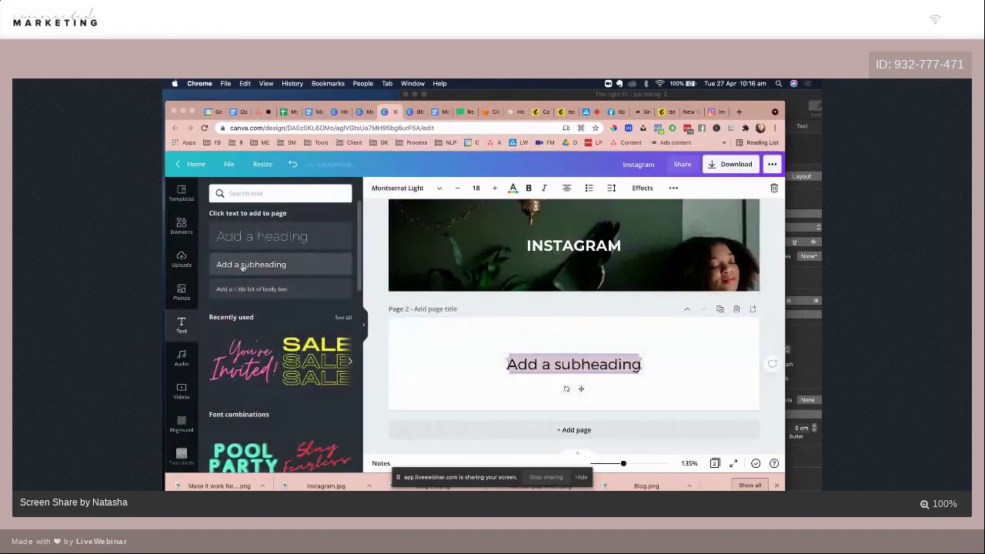
text(Natasha)
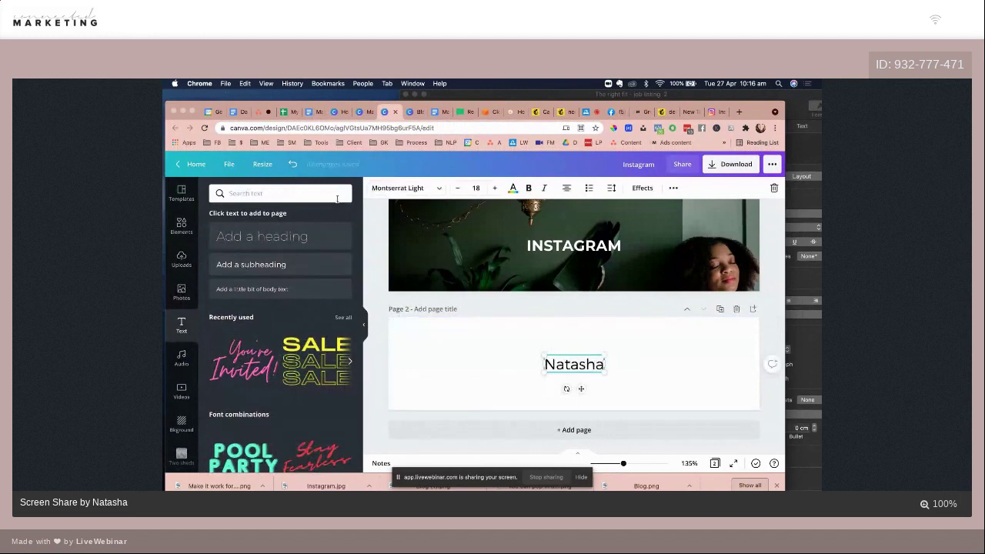
Step: Change the font of the first-name text on page 2 to Advetime
click(399, 191)
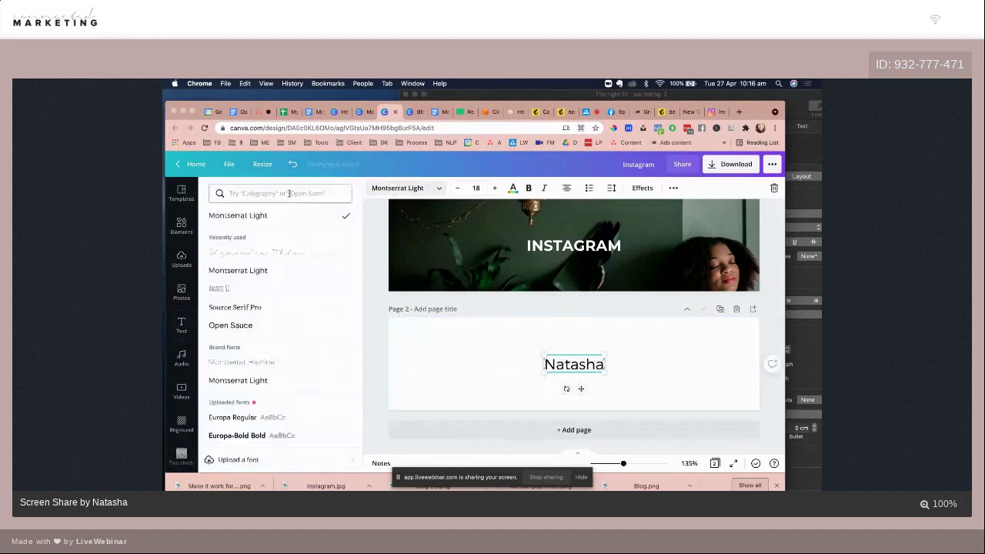
scroll(253, 308, down, 5)
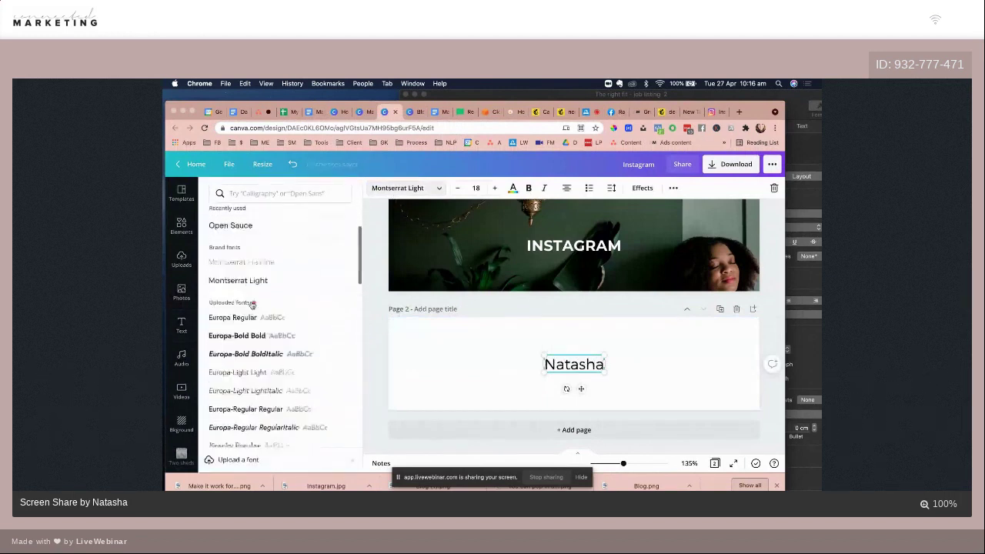
scroll(251, 308, down, 3)
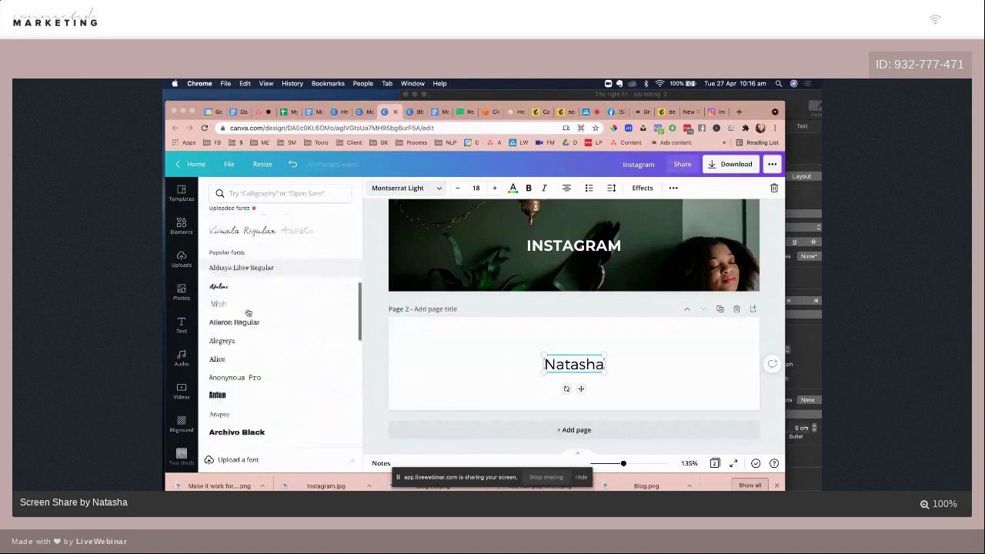
click(238, 252)
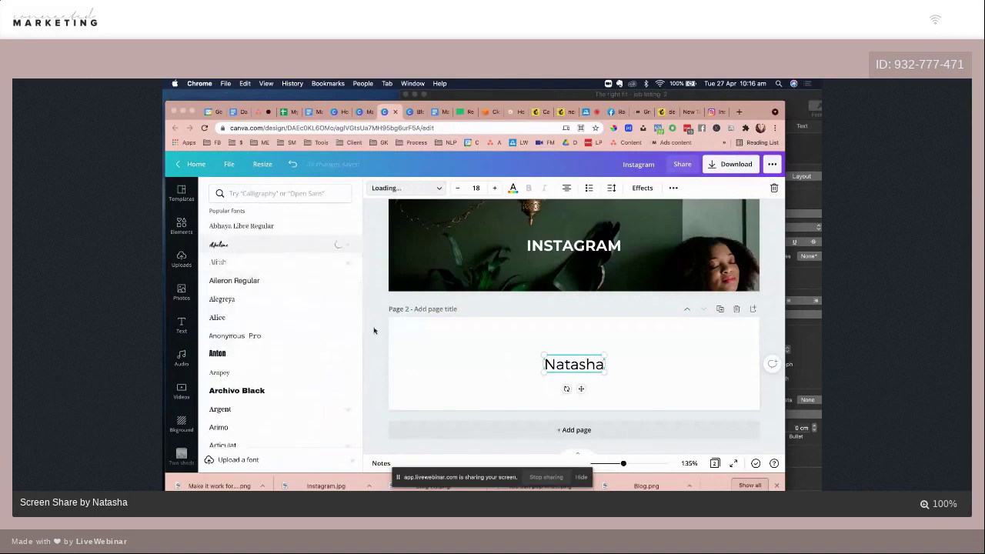
Step: Enlarge the name text to about font size 127 across most of page 2, and shrink it slightly to fit the page height
drag(556, 372, 445, 428)
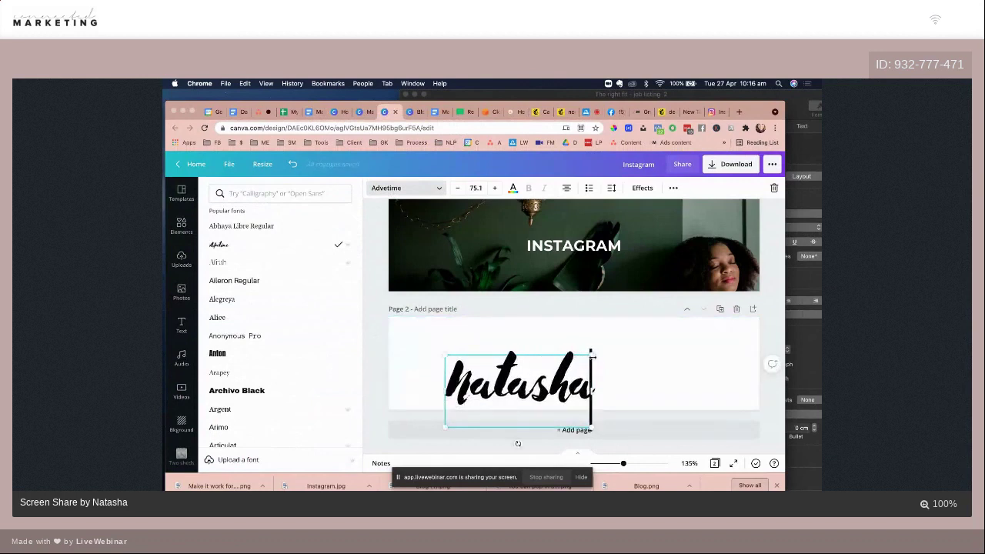
drag(592, 355, 719, 331)
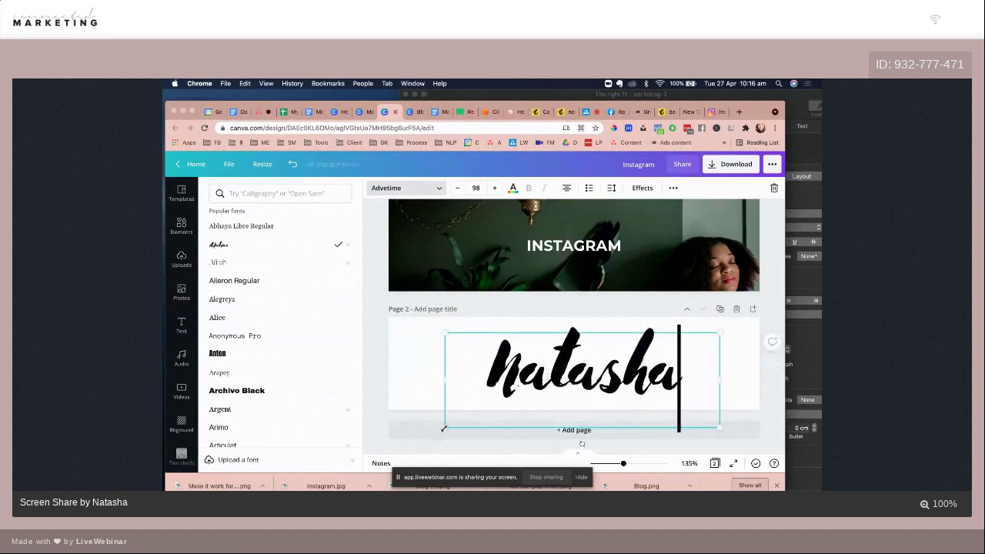
drag(444, 429, 406, 441)
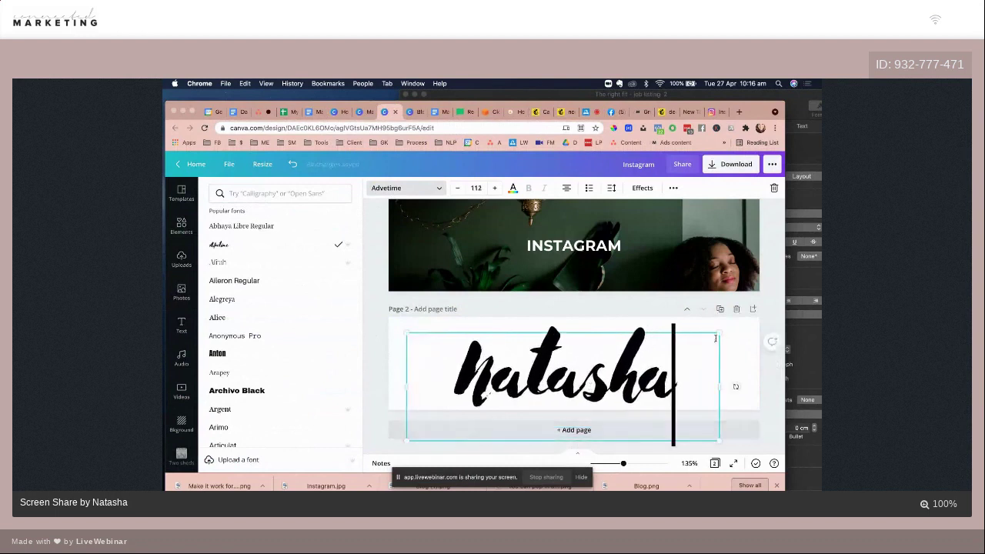
drag(718, 332, 736, 312)
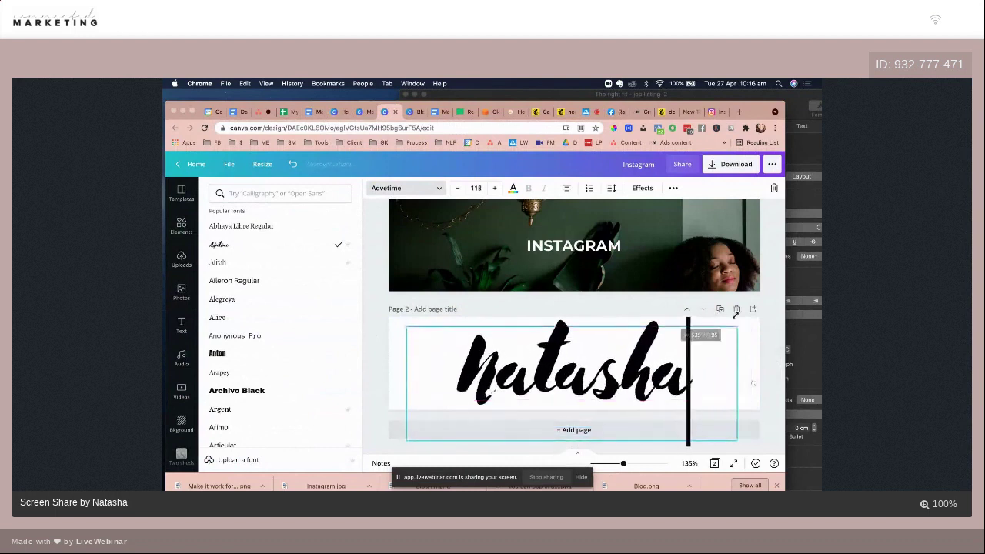
drag(406, 442, 394, 445)
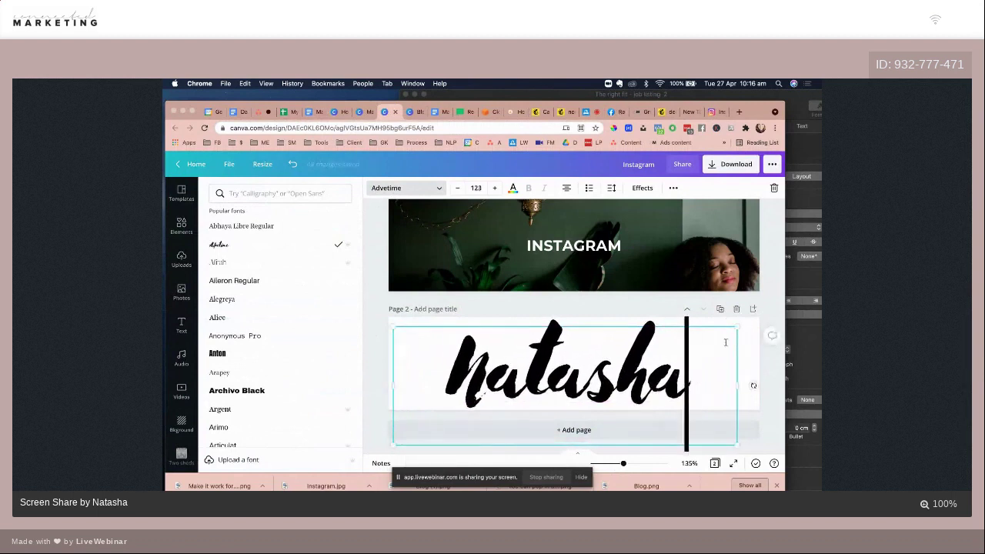
drag(738, 327, 744, 323)
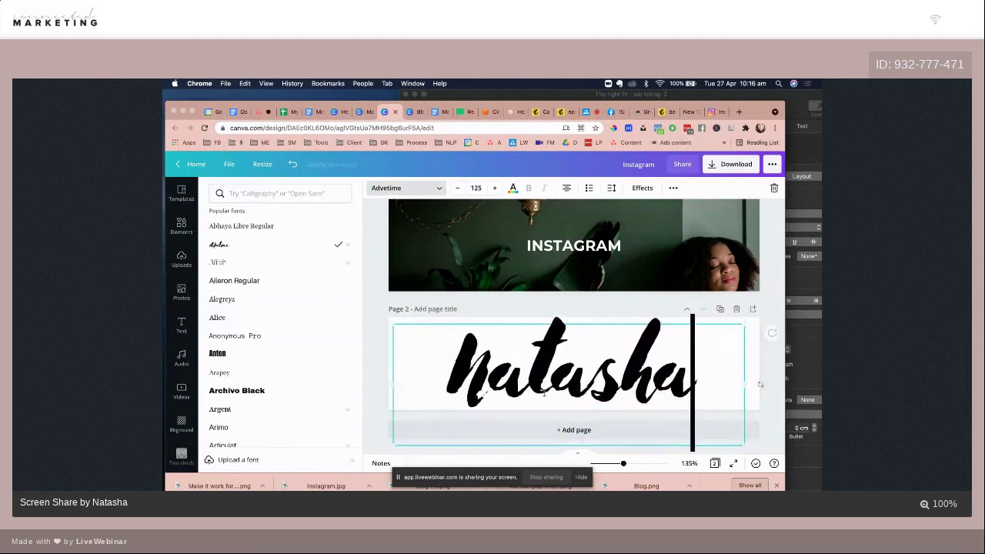
mouse_move(394, 445)
mouse_down()
mouse_move(375, 451)
mouse_move(387, 445)
mouse_up()
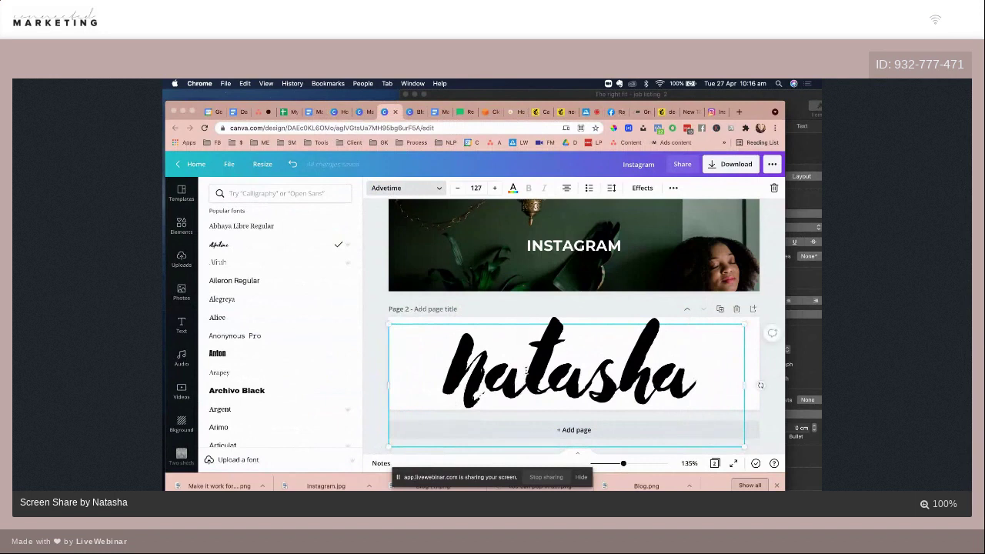
click(557, 304)
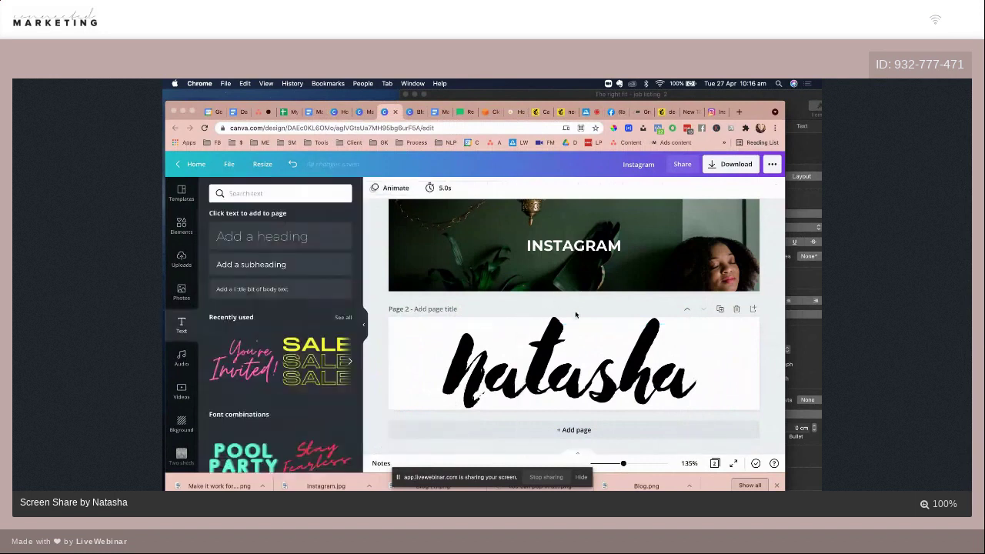
click(724, 326)
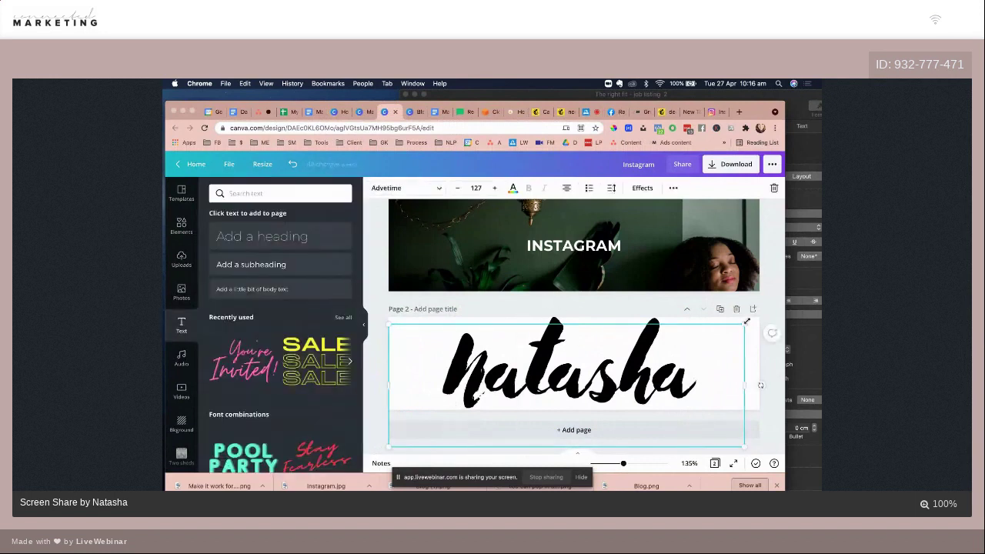
drag(746, 321, 740, 322)
click(654, 302)
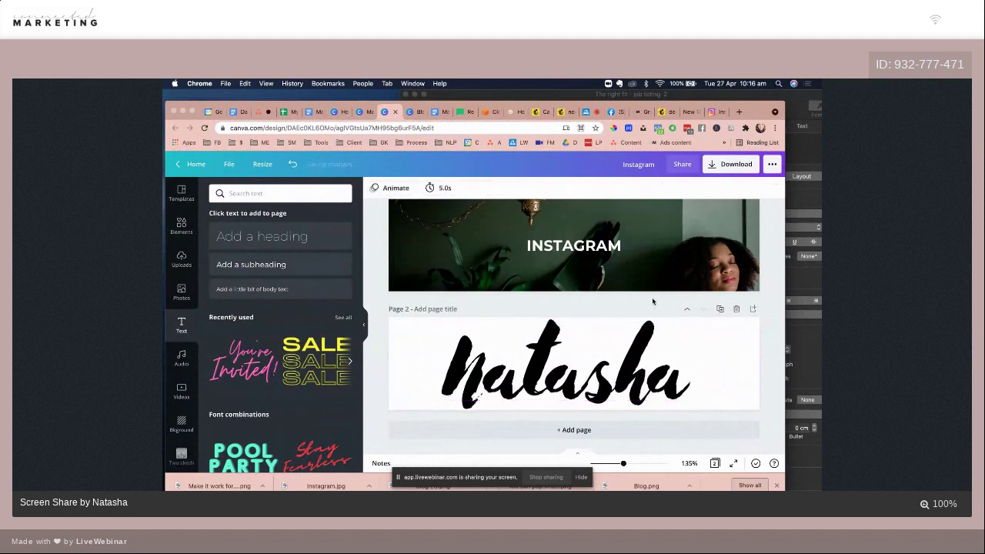
Step: Download only page 2 of the Instagram design as a PNG
click(730, 164)
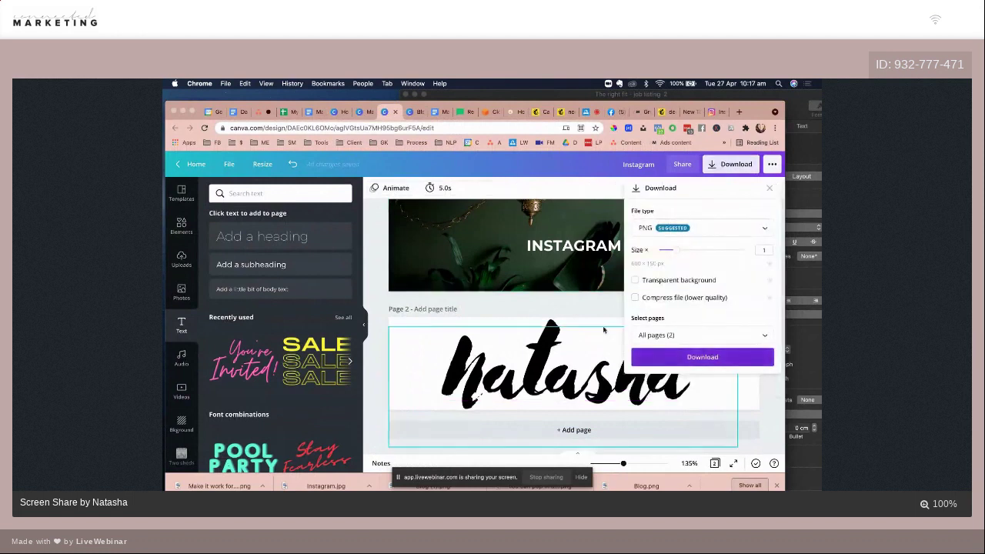
click(654, 336)
click(661, 413)
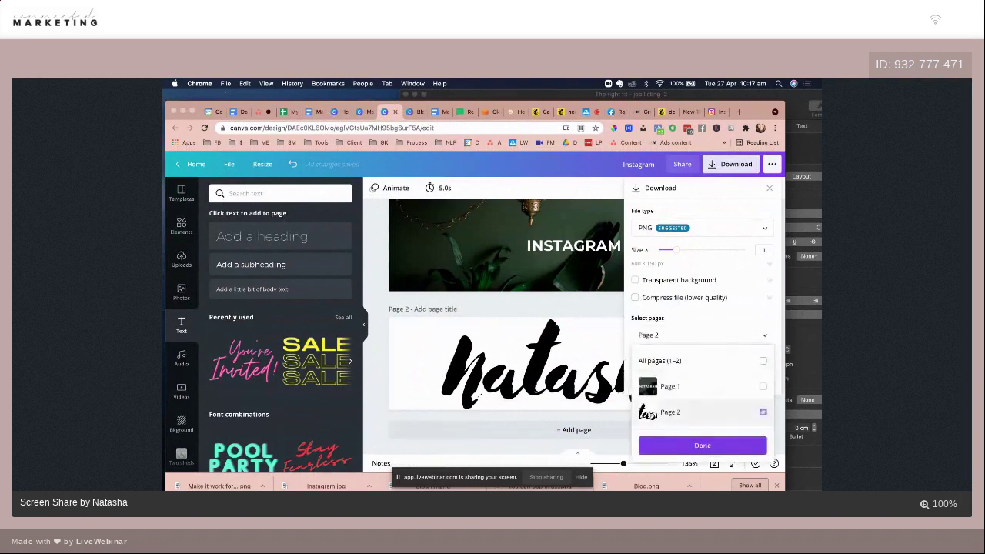
click(702, 445)
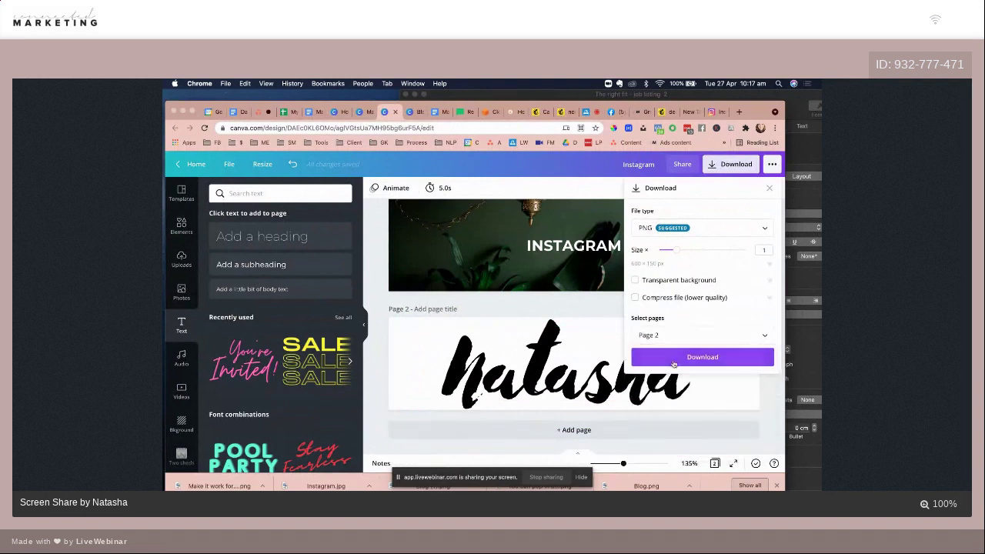
click(703, 356)
Step: Switch to the Mailchimp campaign and insert an image block above the Instagram button, uploading the sign-off file Instagram.png into it
click(533, 113)
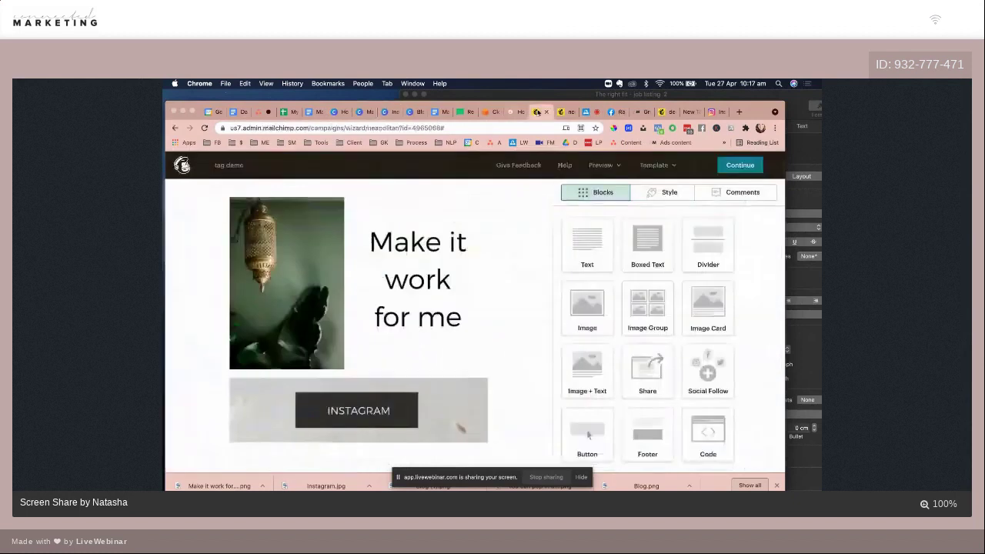
scroll(346, 310, up, 5)
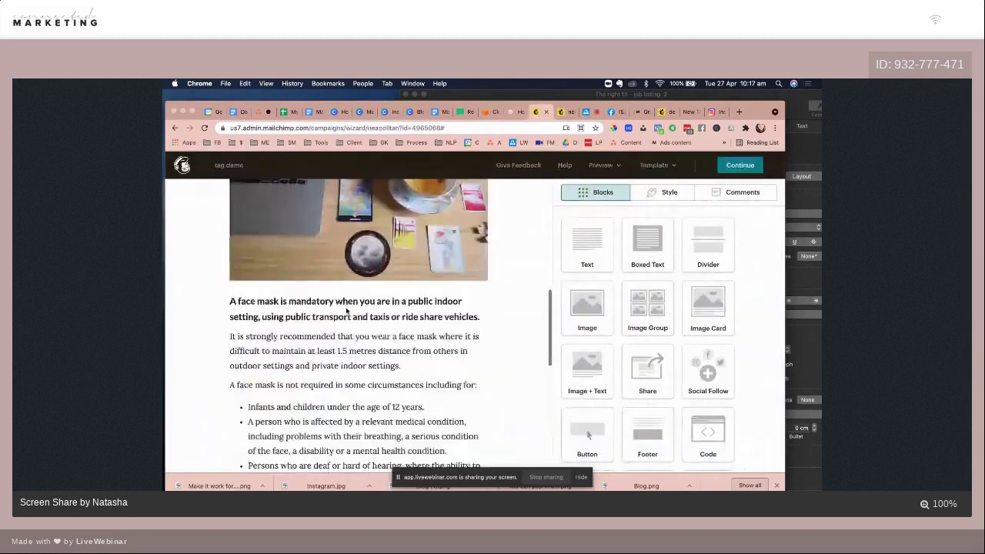
scroll(347, 311, down, 3)
scroll(346, 311, down, 4)
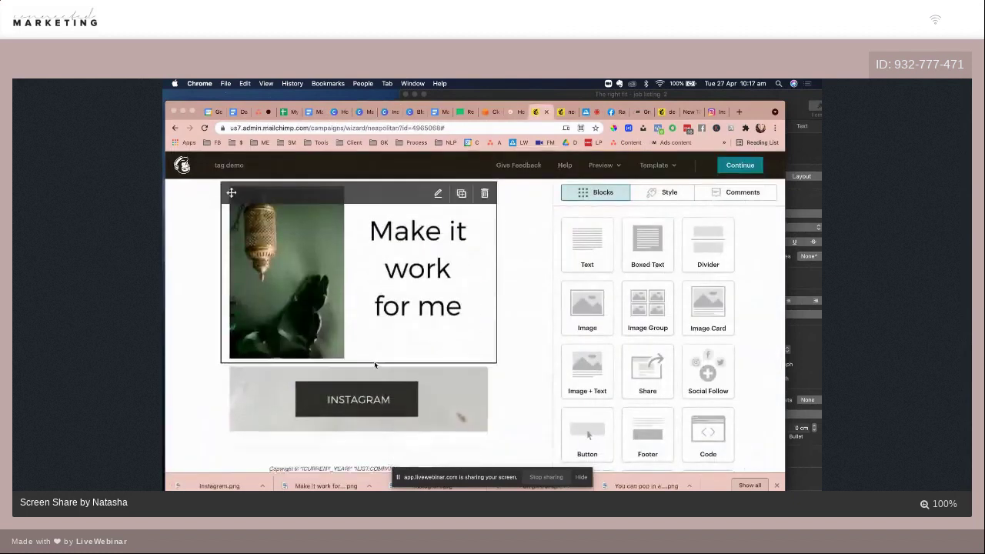
scroll(447, 351, down, 1)
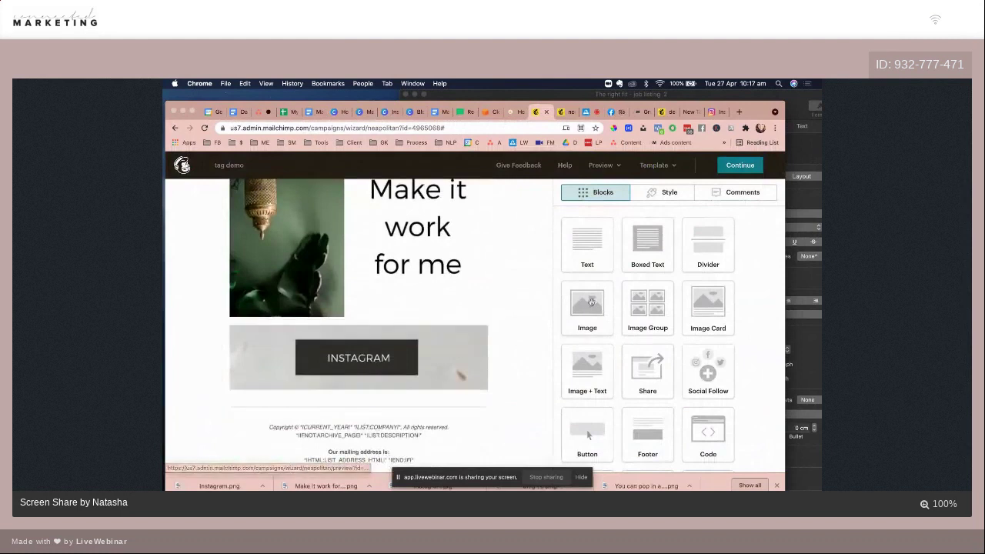
drag(589, 302, 426, 326)
click(638, 241)
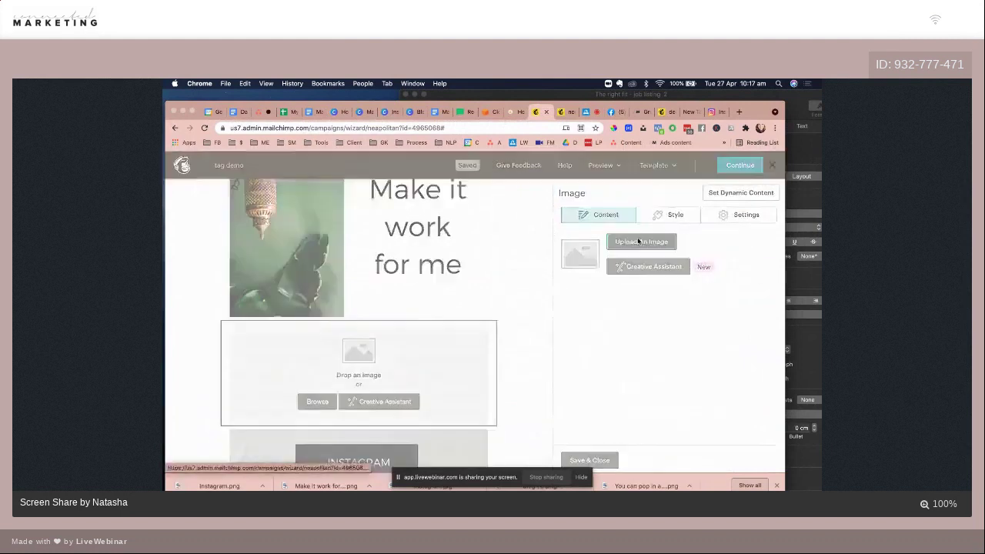
click(733, 194)
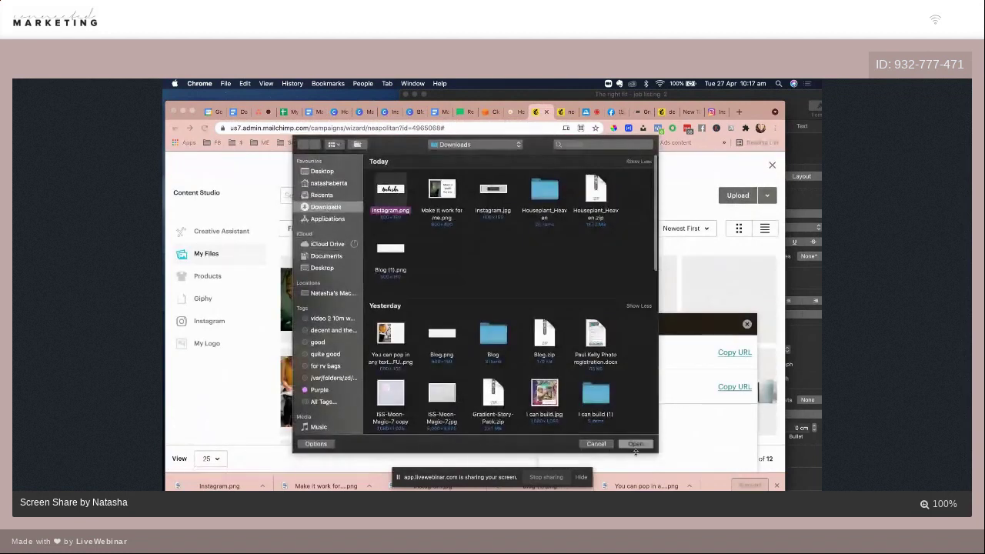
click(636, 445)
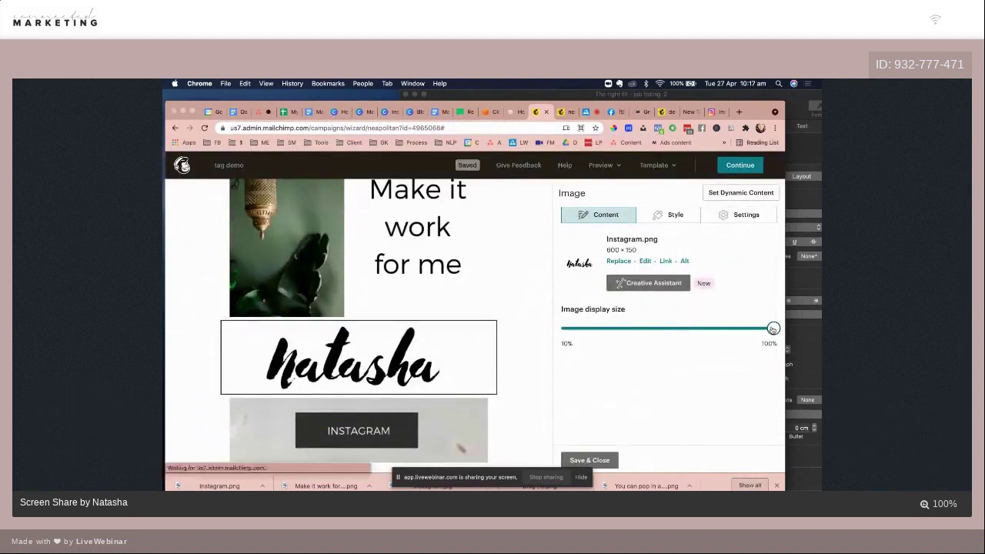
Step: Reduce the sign-off image's display size to about half, align it left, and save the block
drag(772, 329, 655, 329)
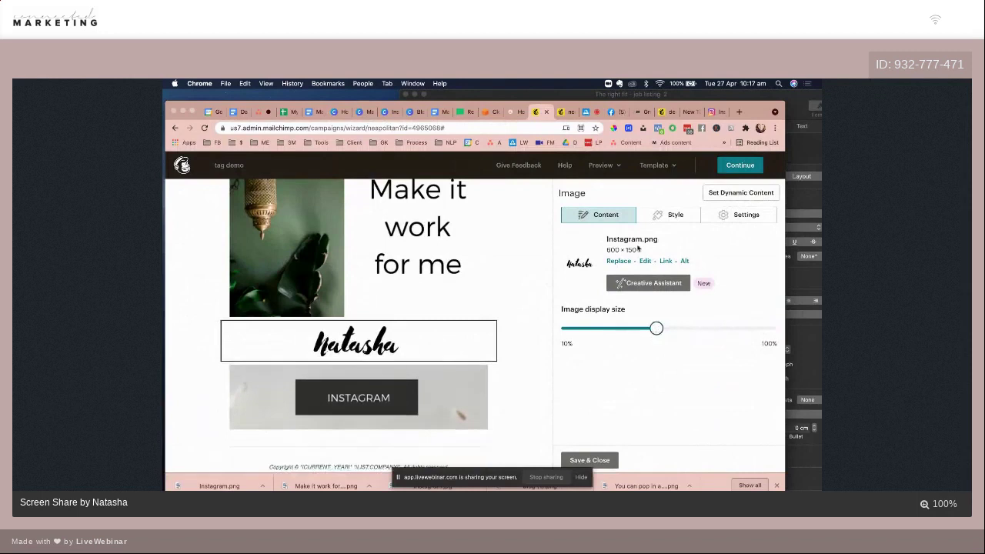
click(666, 214)
click(709, 219)
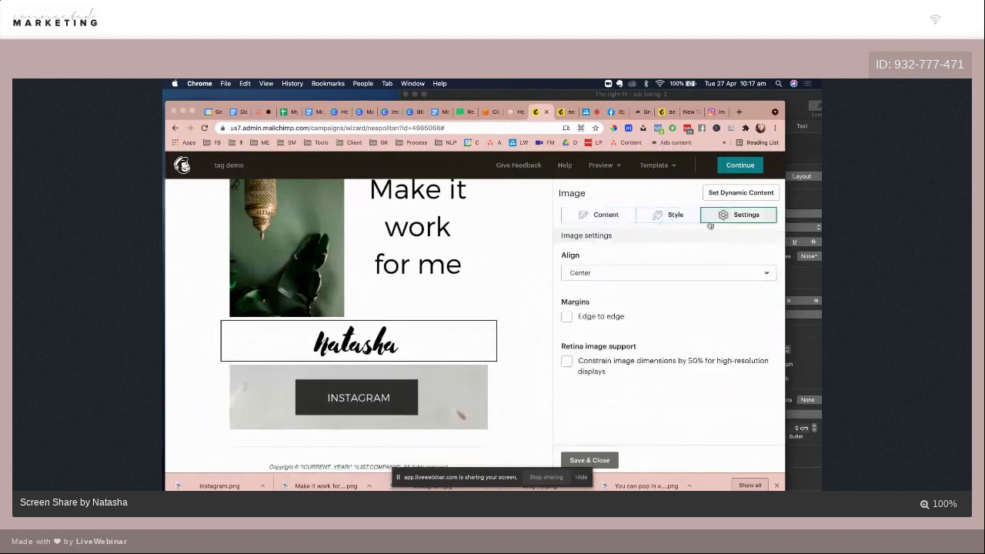
click(631, 272)
click(577, 295)
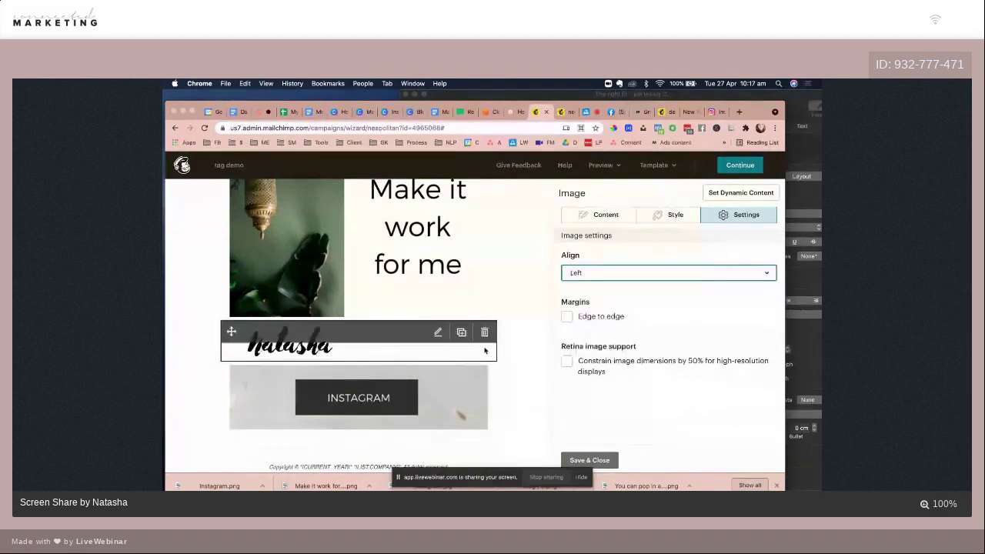
click(584, 460)
Step: Add a text block above the sign-off image reading "This Hat's all for today" and "Big love," on two lines, and save it
drag(587, 243, 326, 357)
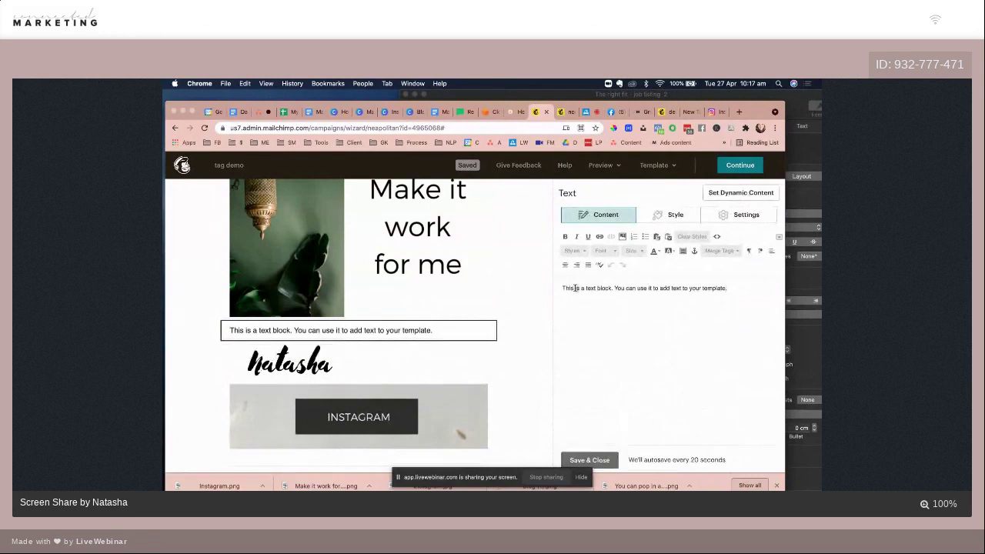
key(shift+End)
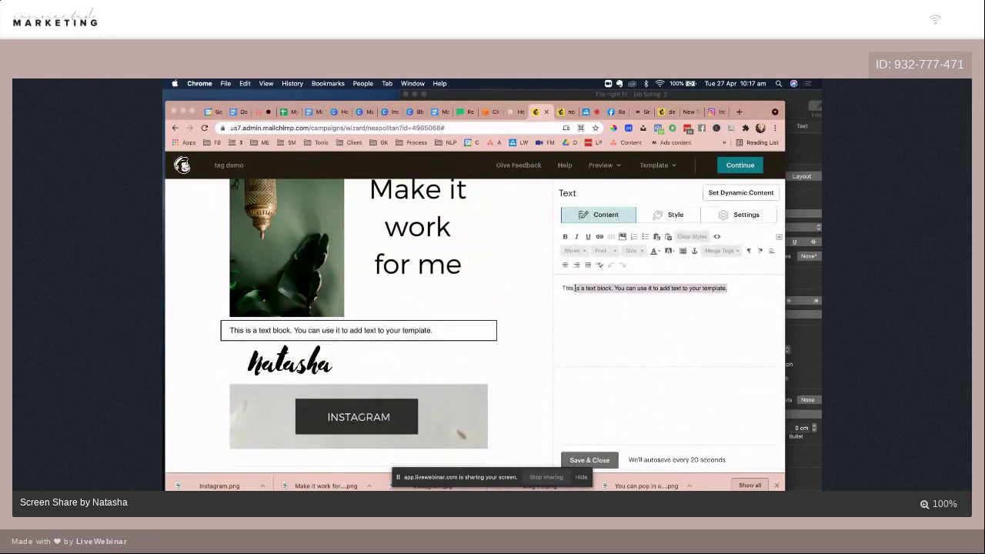
text(Hat's all)
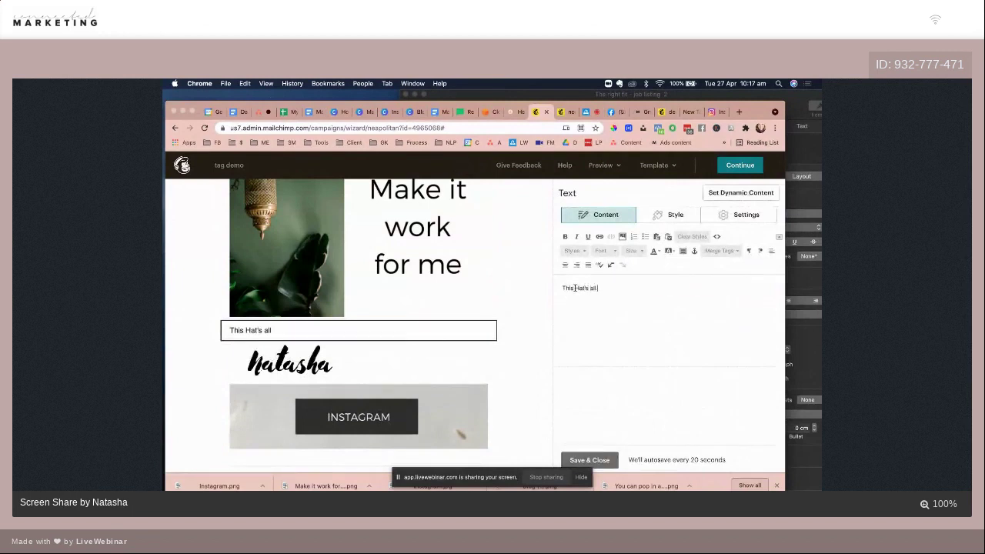
text( for today)
key(Return)
text(Big love,)
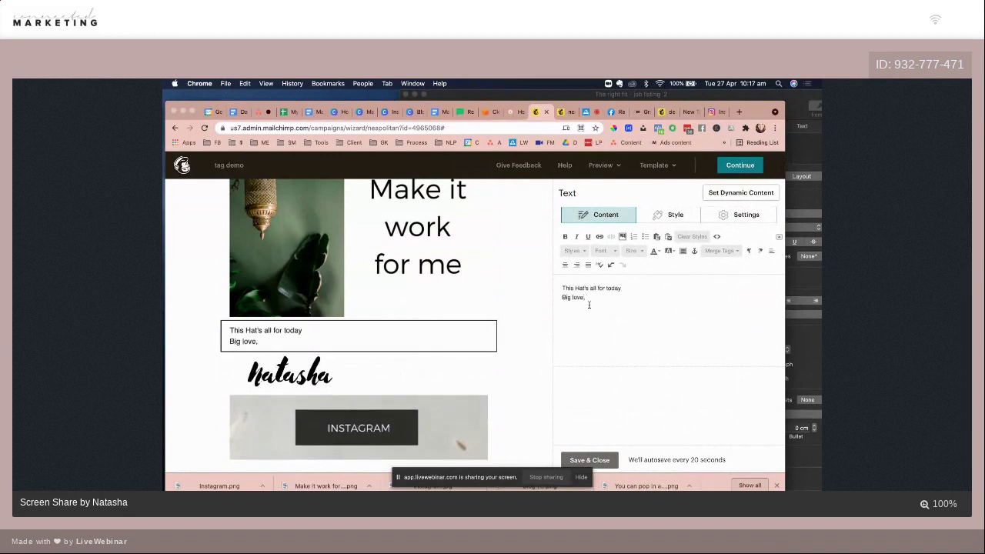
click(589, 459)
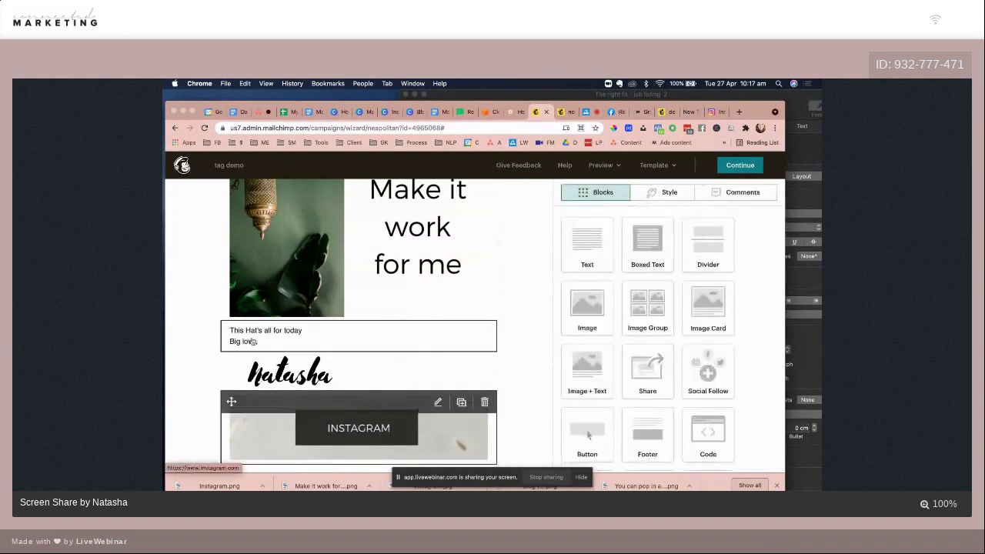